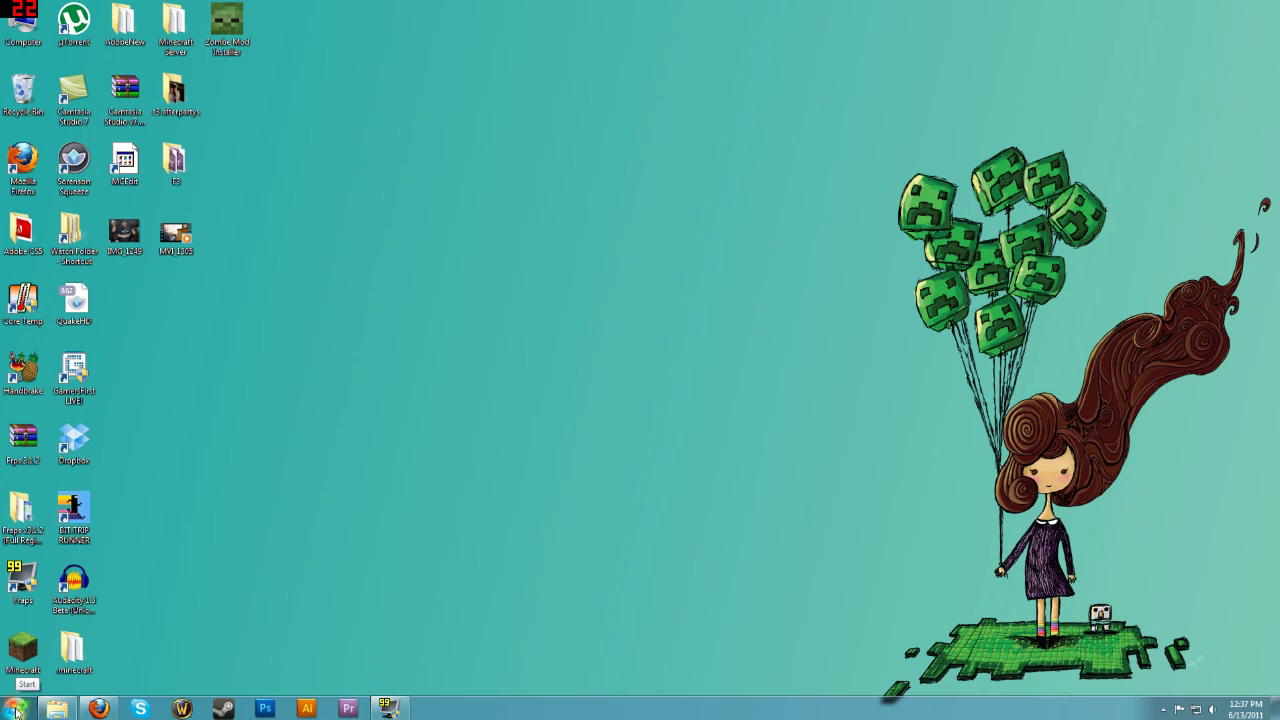
- Open the AppData Roaming folder through the Run command with 'appdata'
click(16, 710)
text(run)
key(Return)
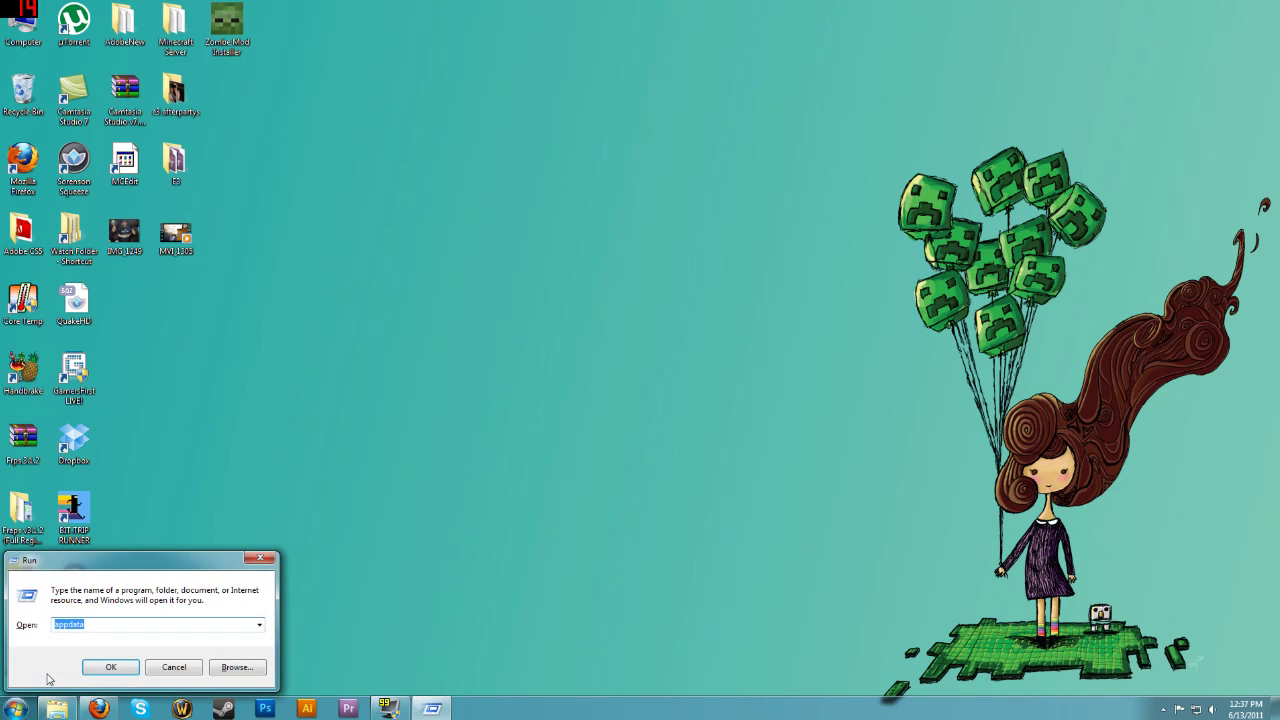
click(109, 668)
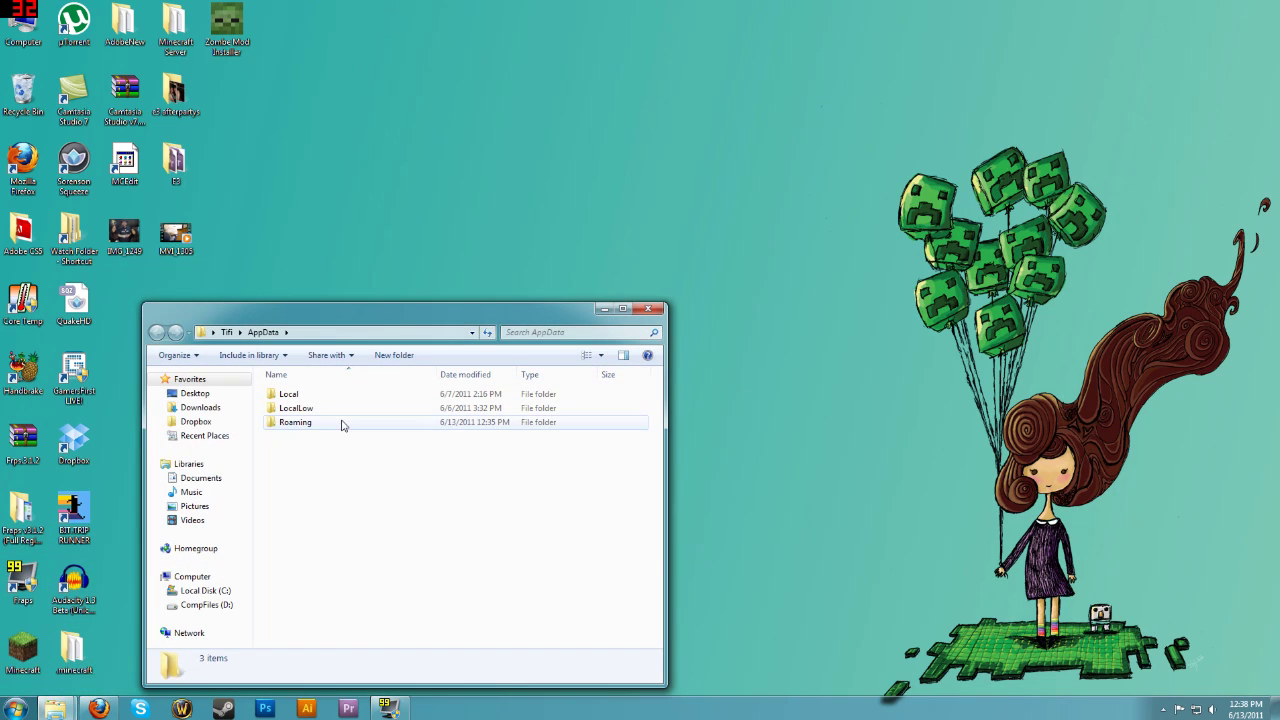
double_click(341, 423)
- Copy the .minecraft folder, close Roaming, and open Explorer at D:\Games\Minecraft
click(297, 394)
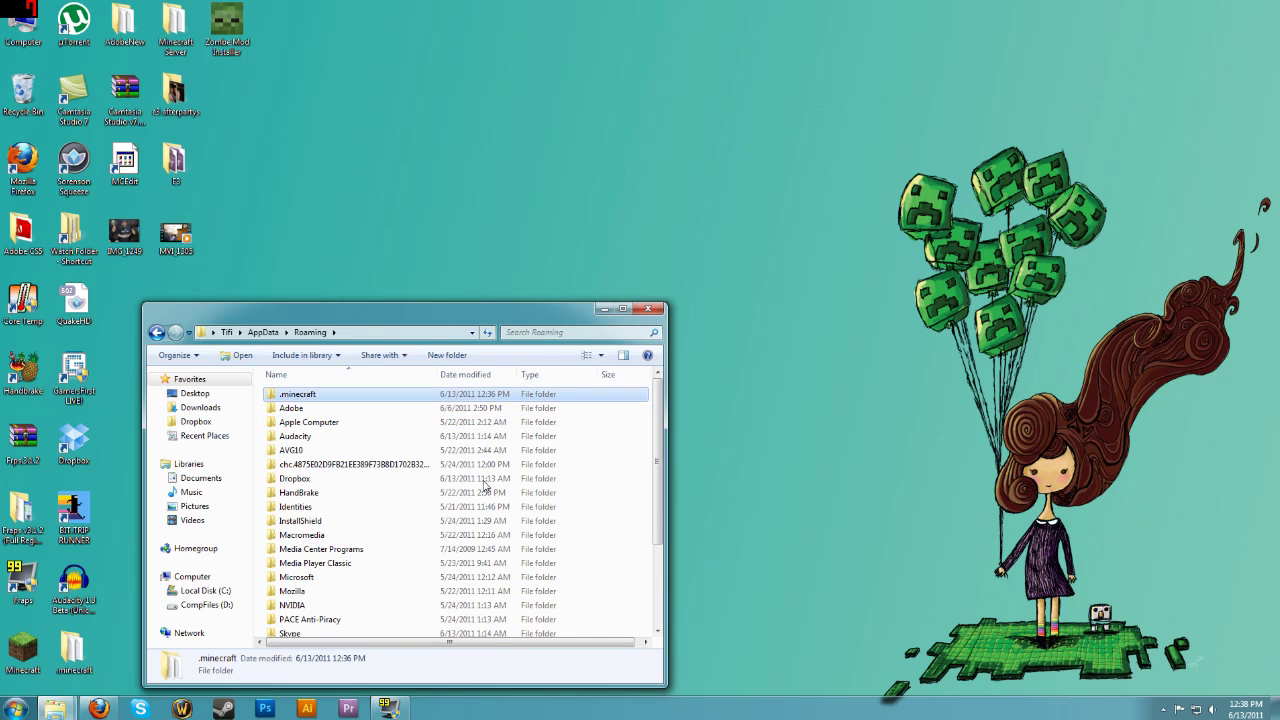
right_click(285, 398)
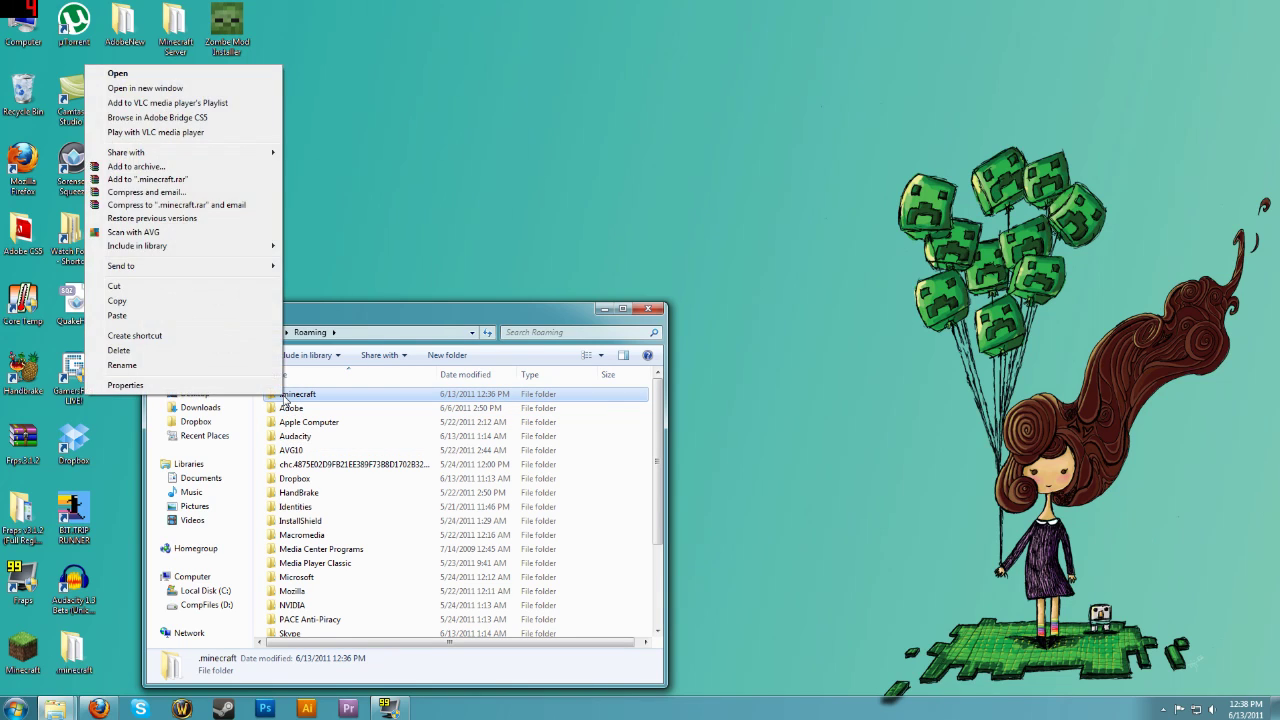
click(120, 303)
click(648, 308)
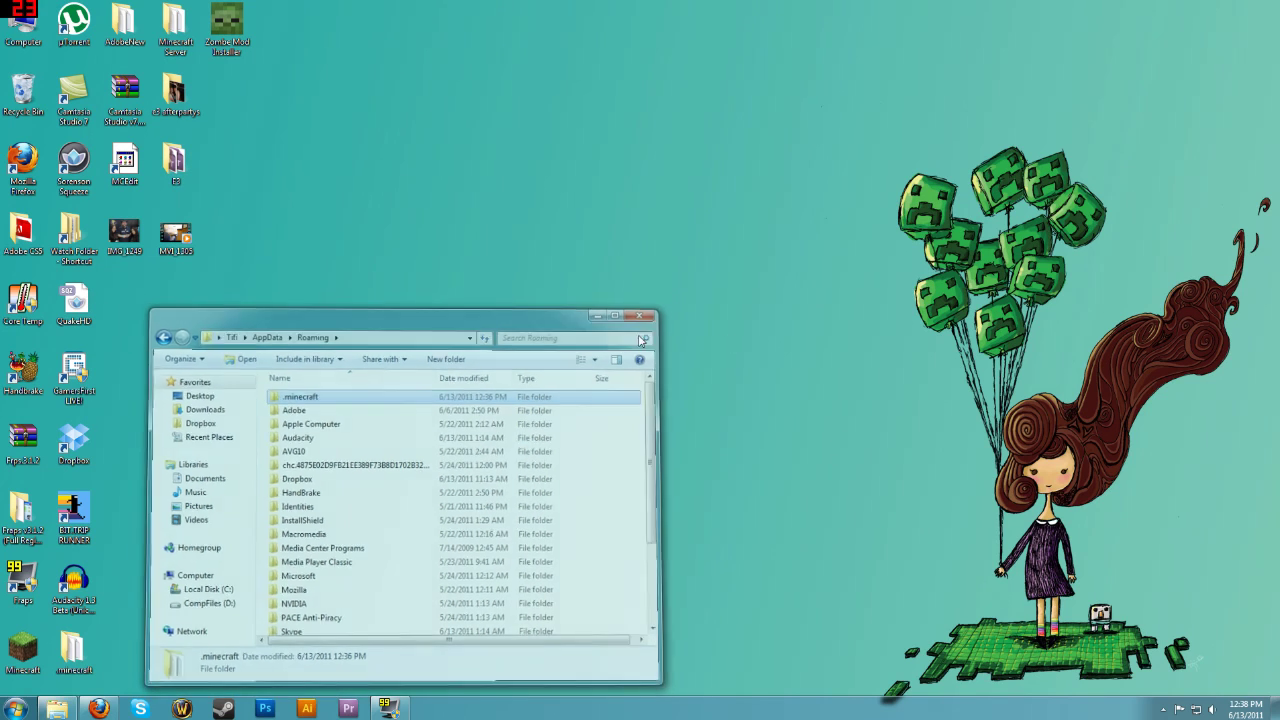
click(60, 709)
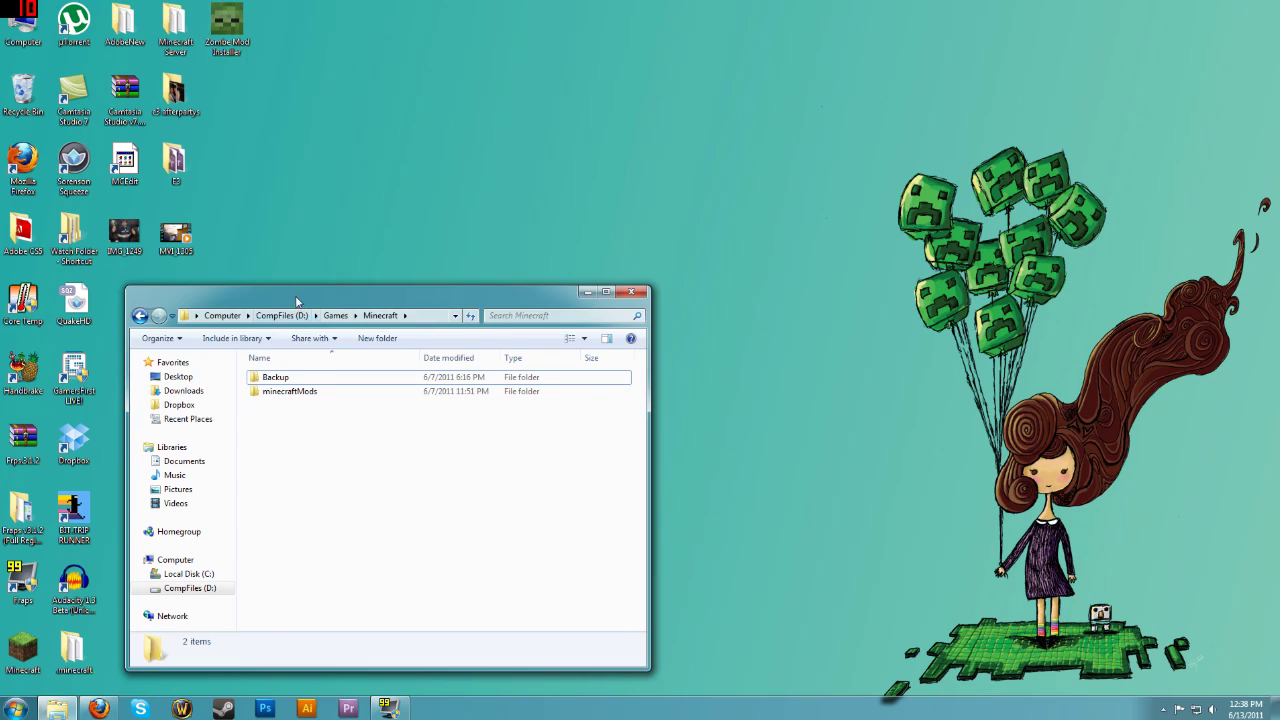
- Check the saved .minecraft copy in Backup > 1.6, then close the Explorer window
drag(300, 298, 294, 271)
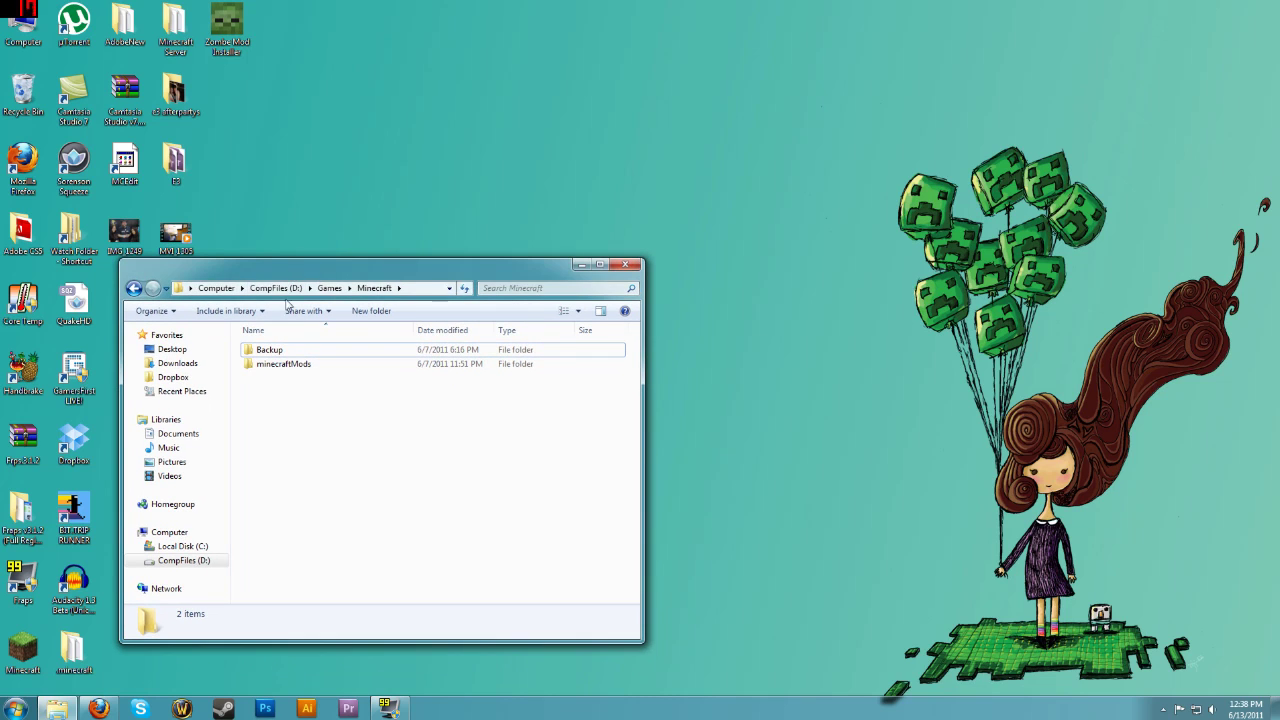
double_click(262, 350)
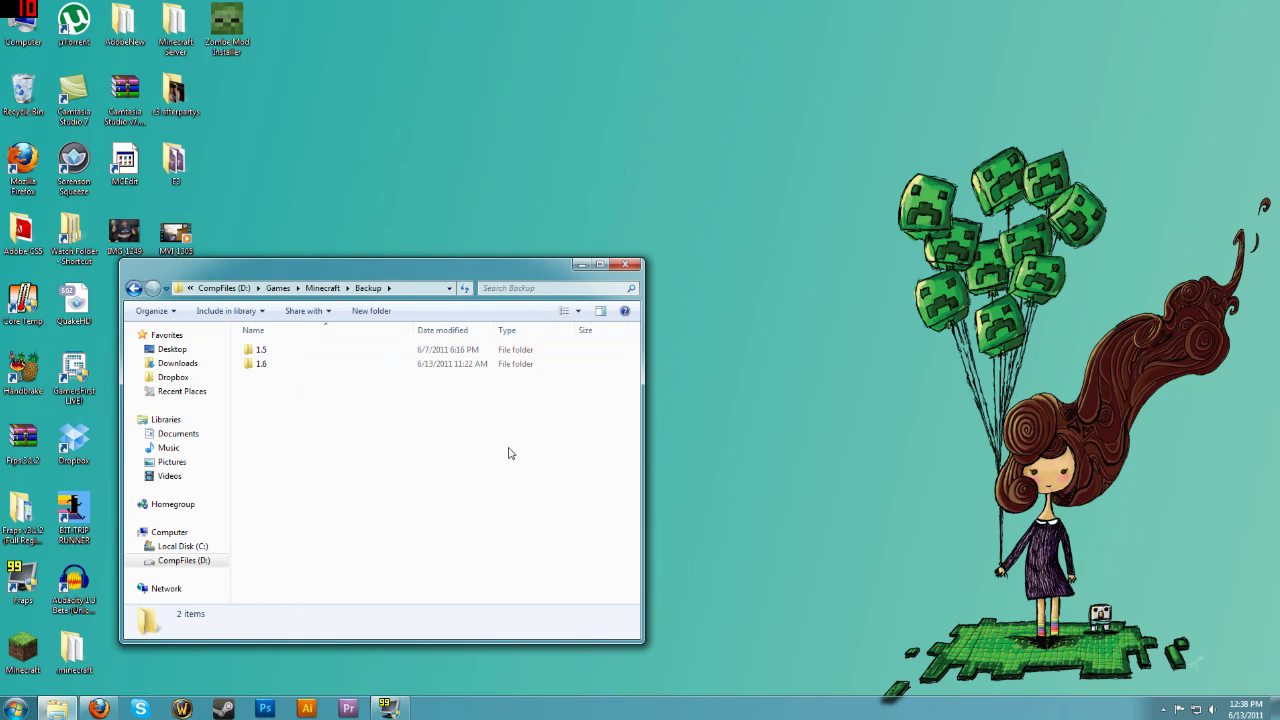
key(Down)
click(264, 366)
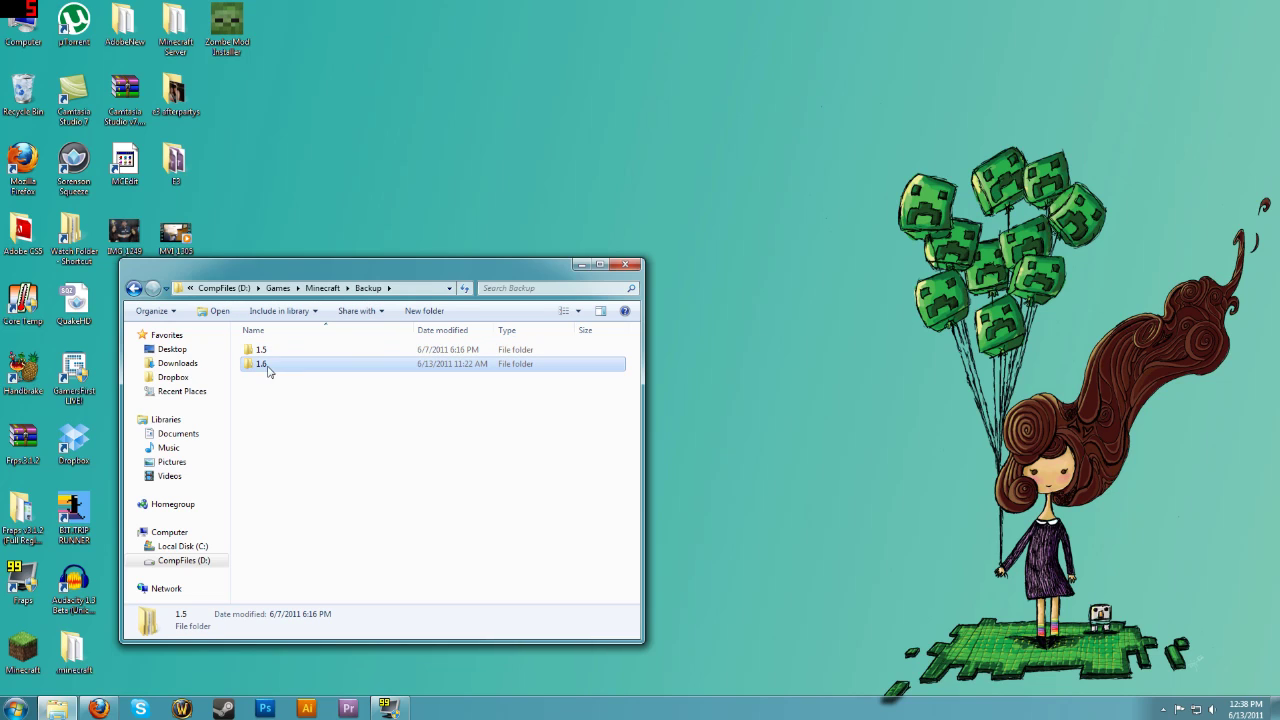
double_click(263, 366)
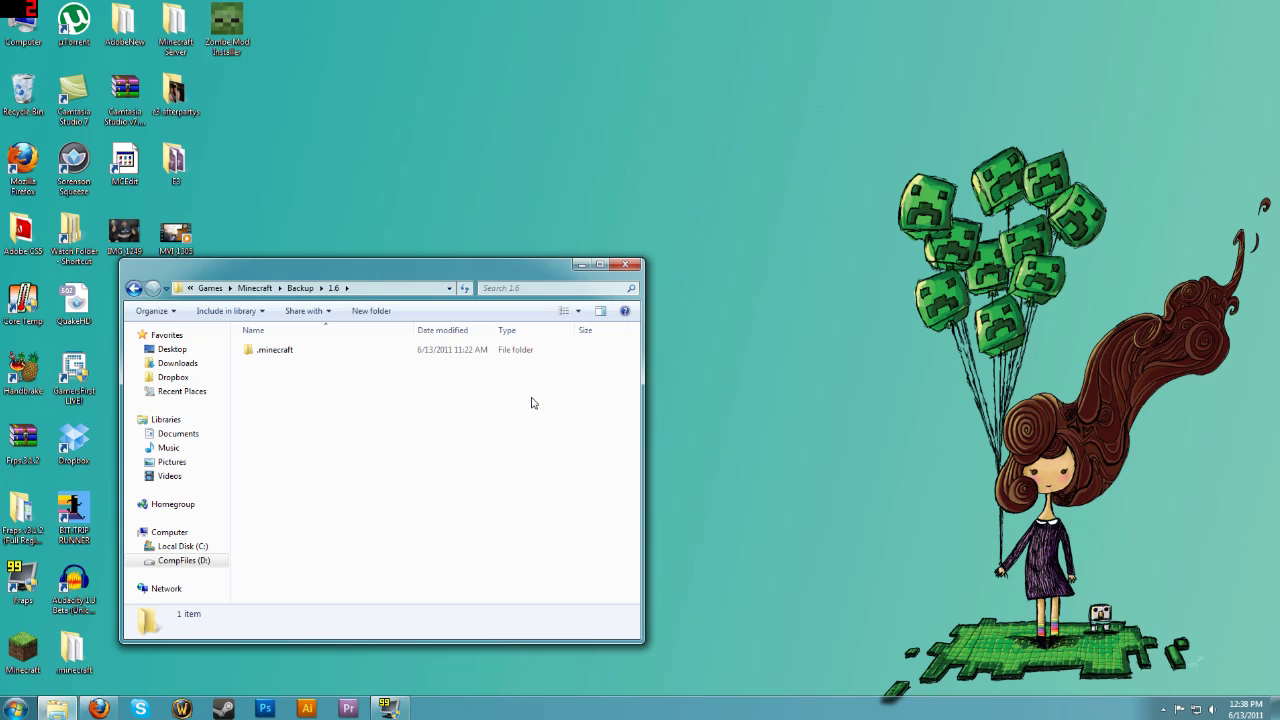
click(628, 265)
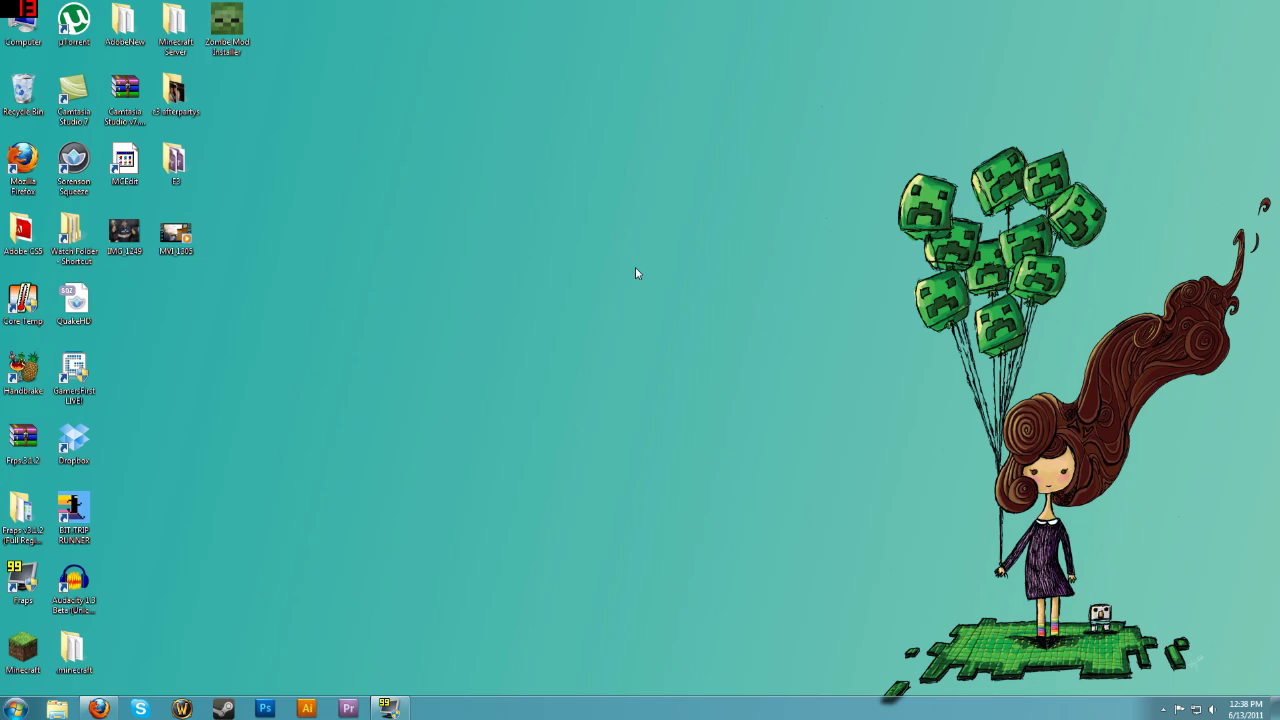
- Bring the Mo'Creatures forum thread back and scroll to the Mo'Creatures Mod v2.10.3.zip link
mouse_move(97, 709)
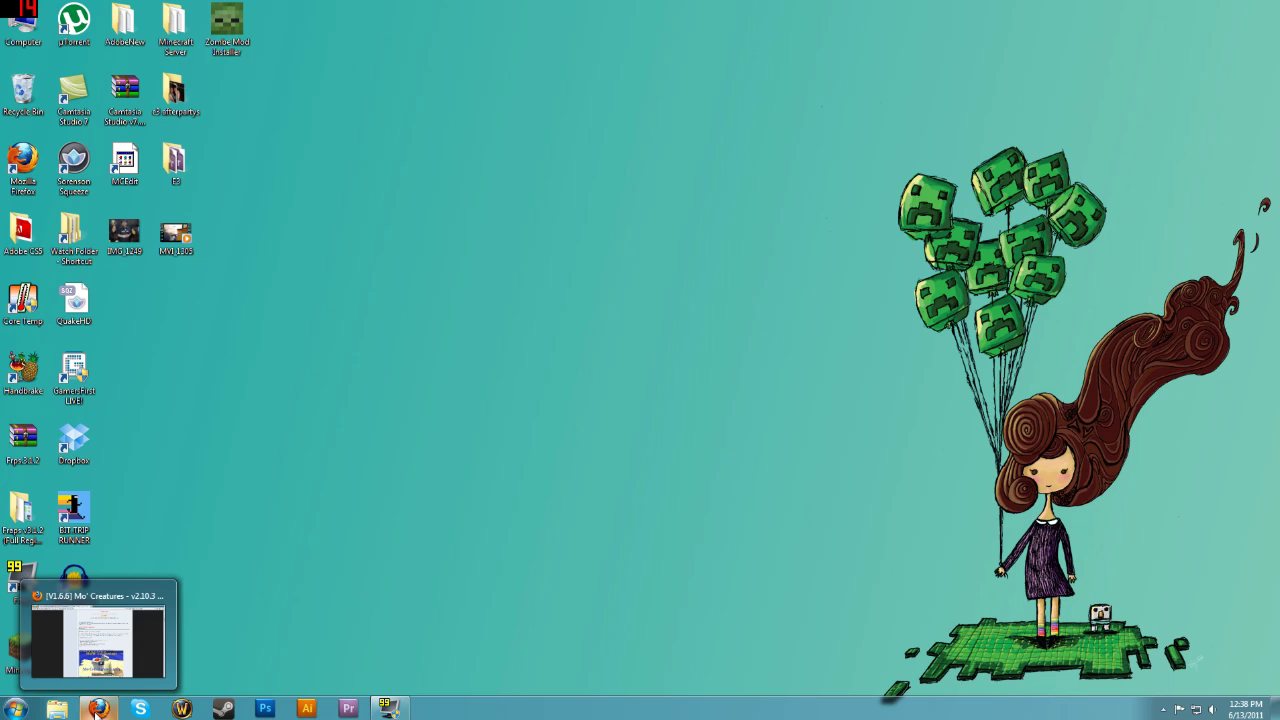
click(97, 709)
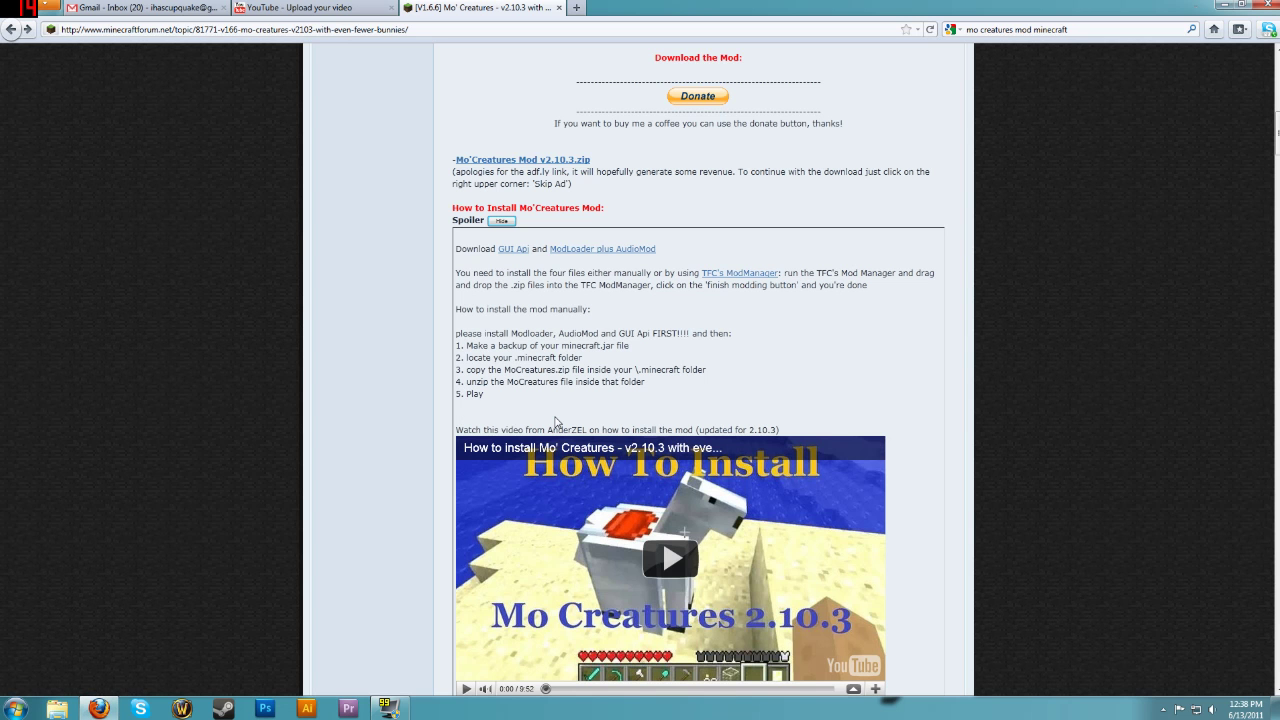
scroll(1115, 446, up, 10)
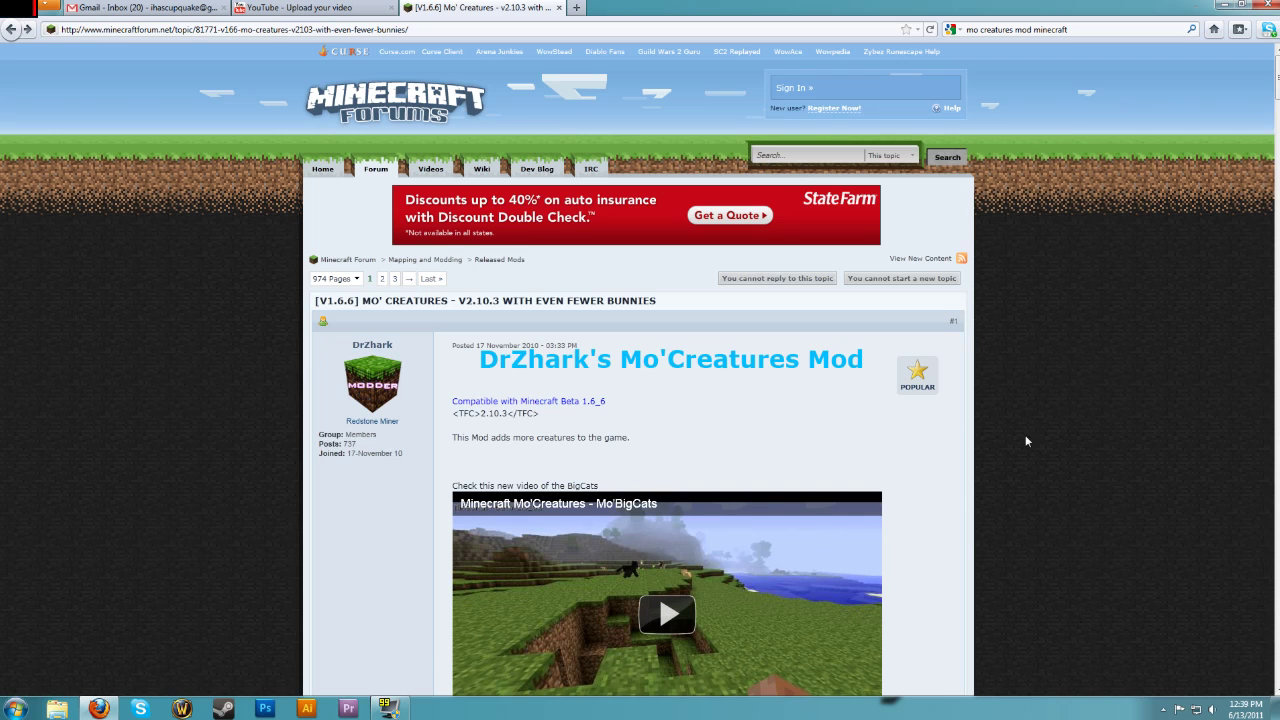
scroll(1021, 410, down, 3)
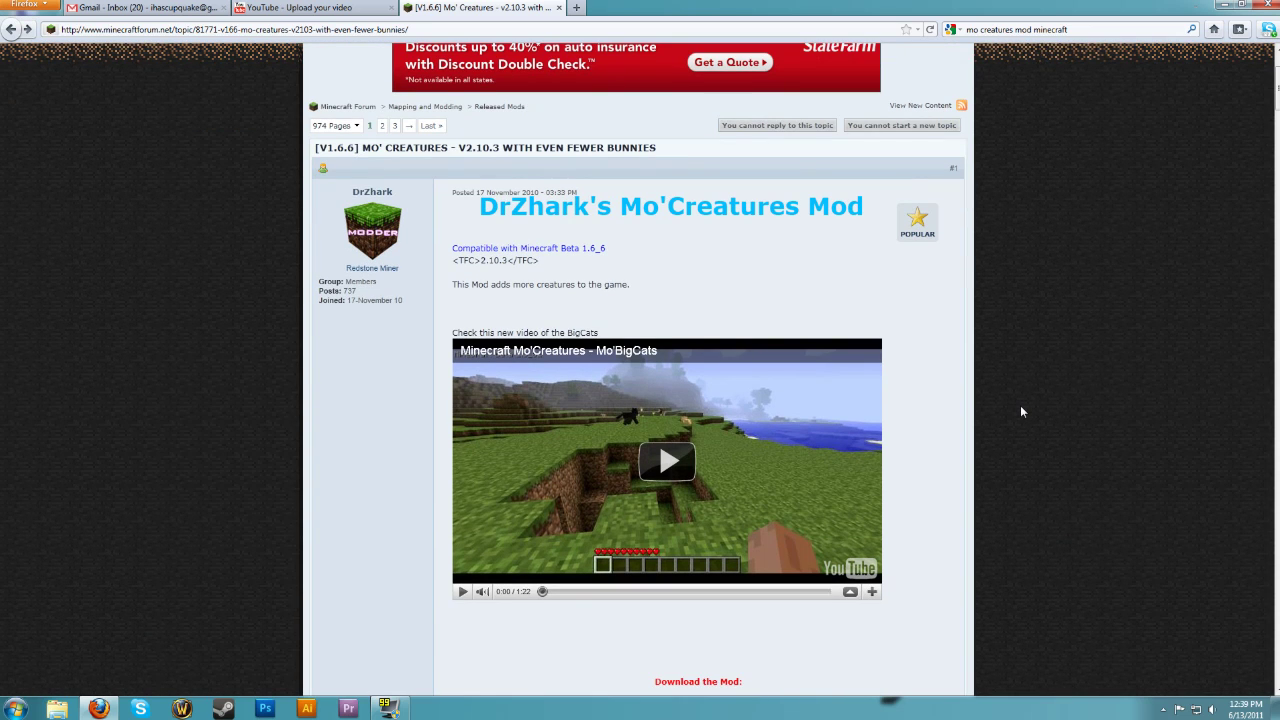
scroll(700, 286, down, 4)
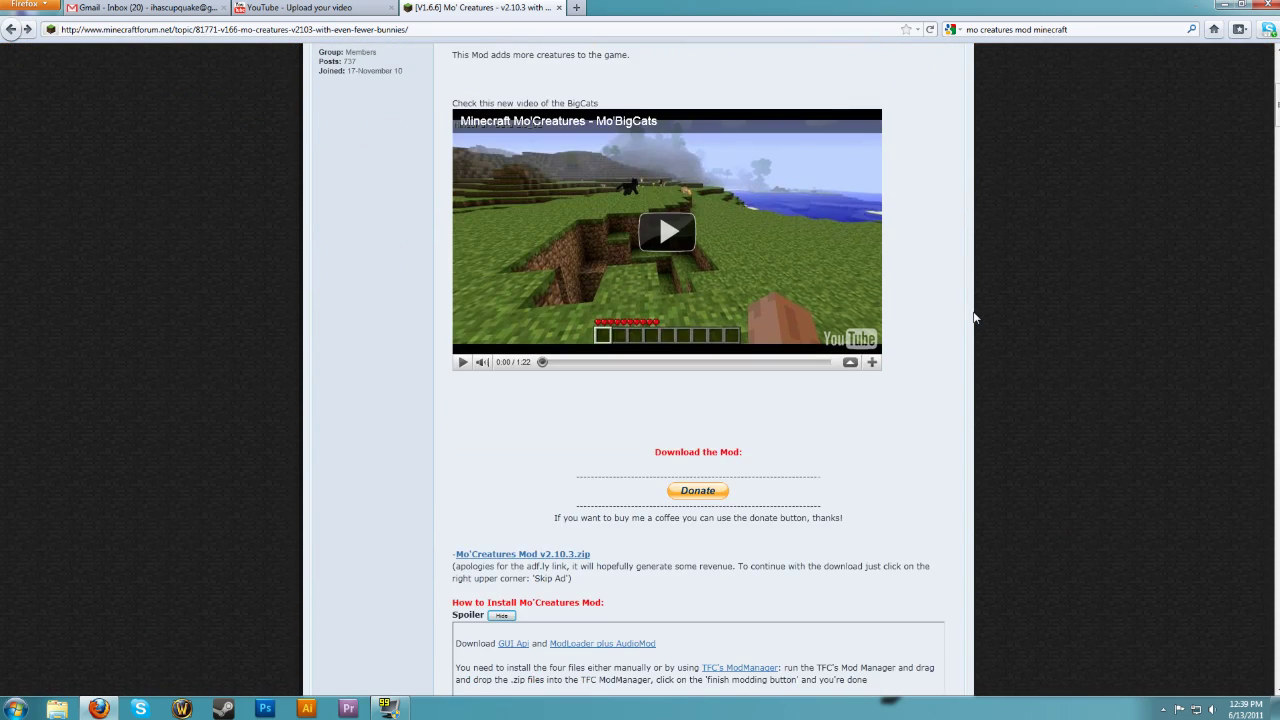
scroll(972, 420, down, 1)
scroll(967, 524, down, 1)
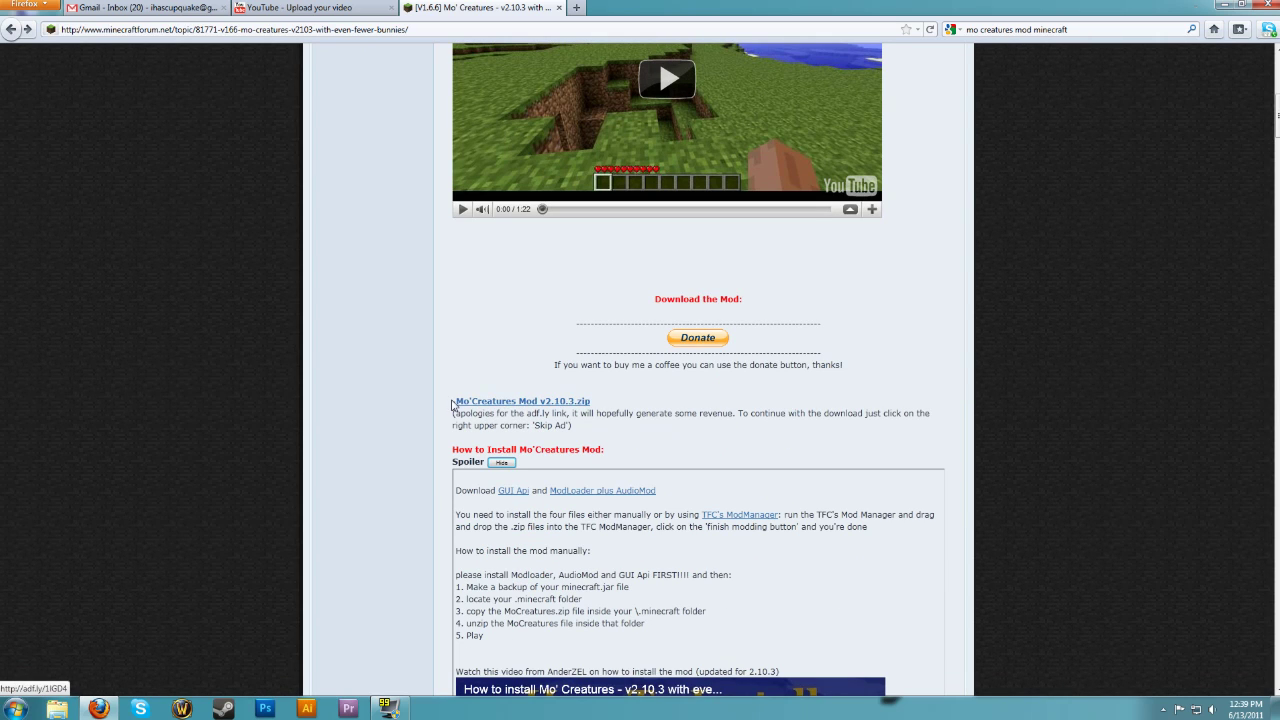
- Reach the MediaFire page for Mo'Creatures Mod v2.10.3.zip, then close it and minimize Firefox
right_click(486, 407)
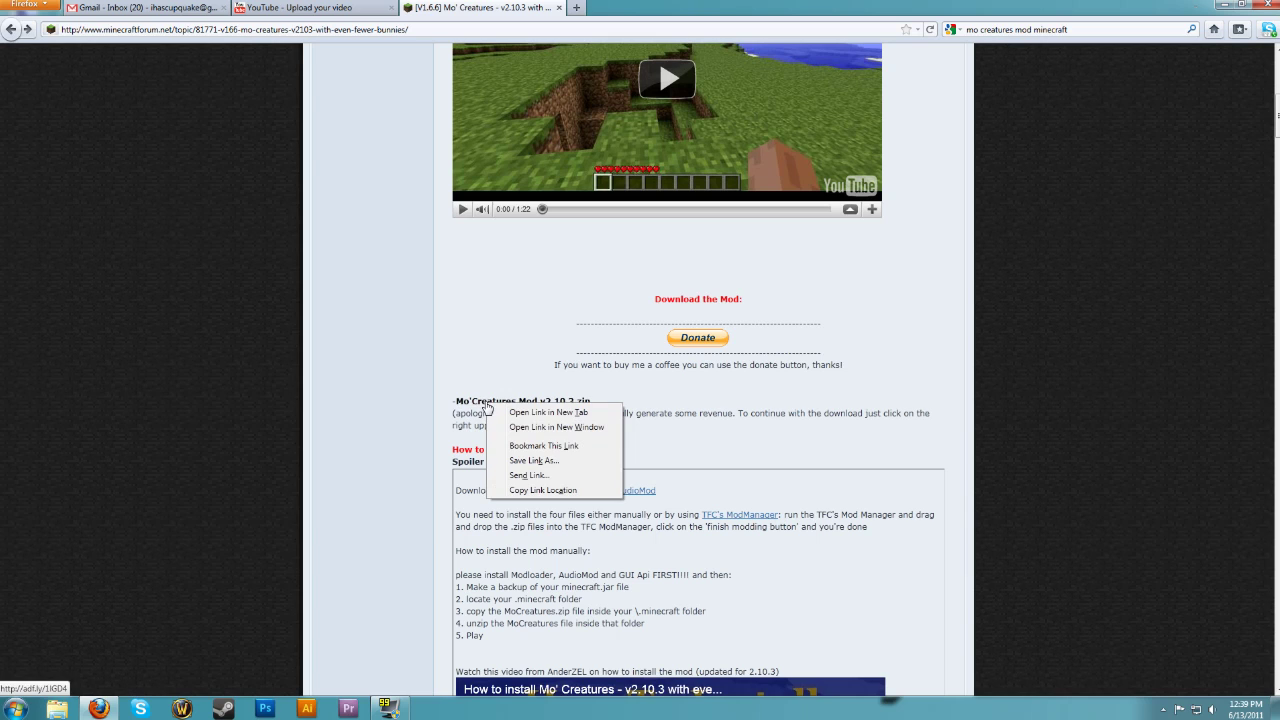
click(530, 415)
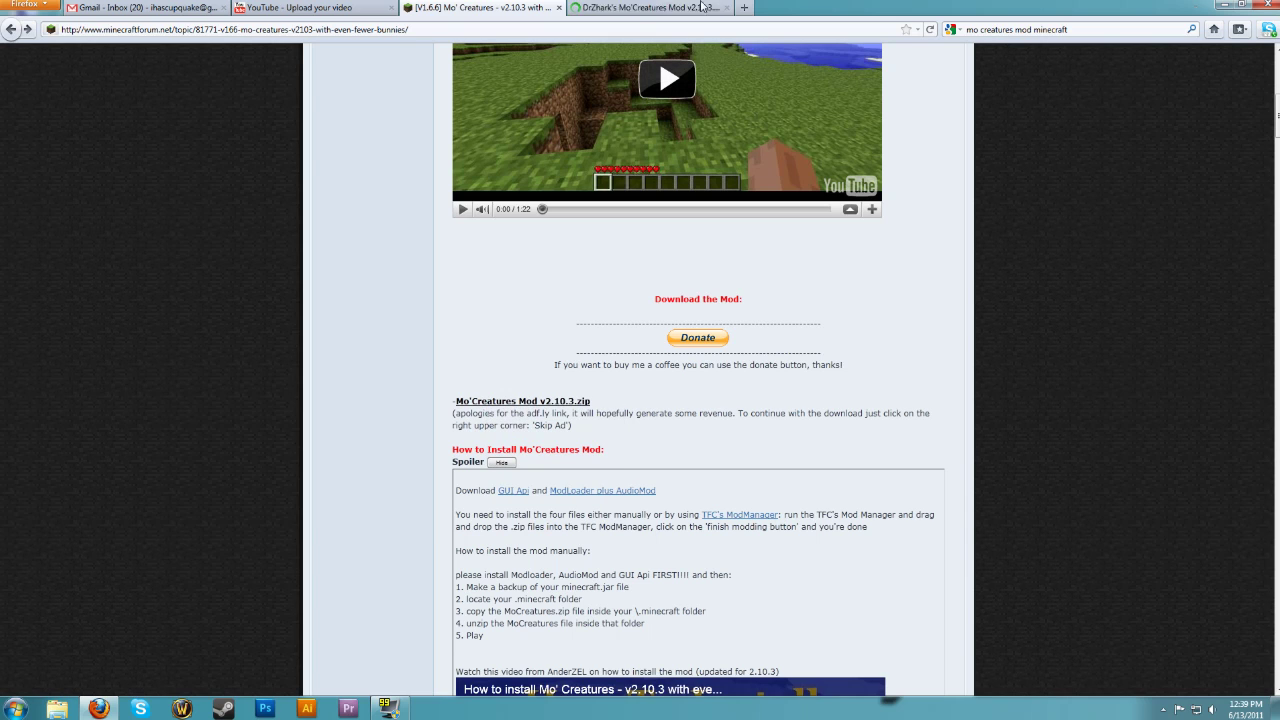
click(638, 12)
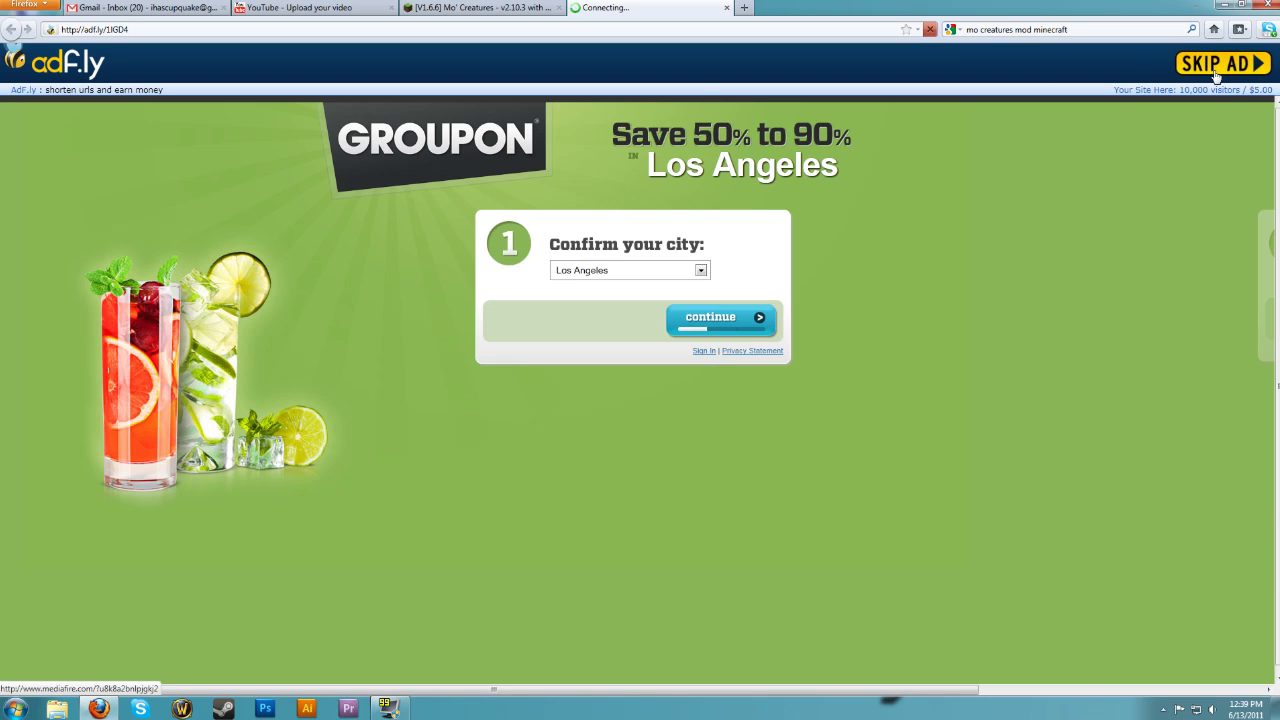
click(1208, 68)
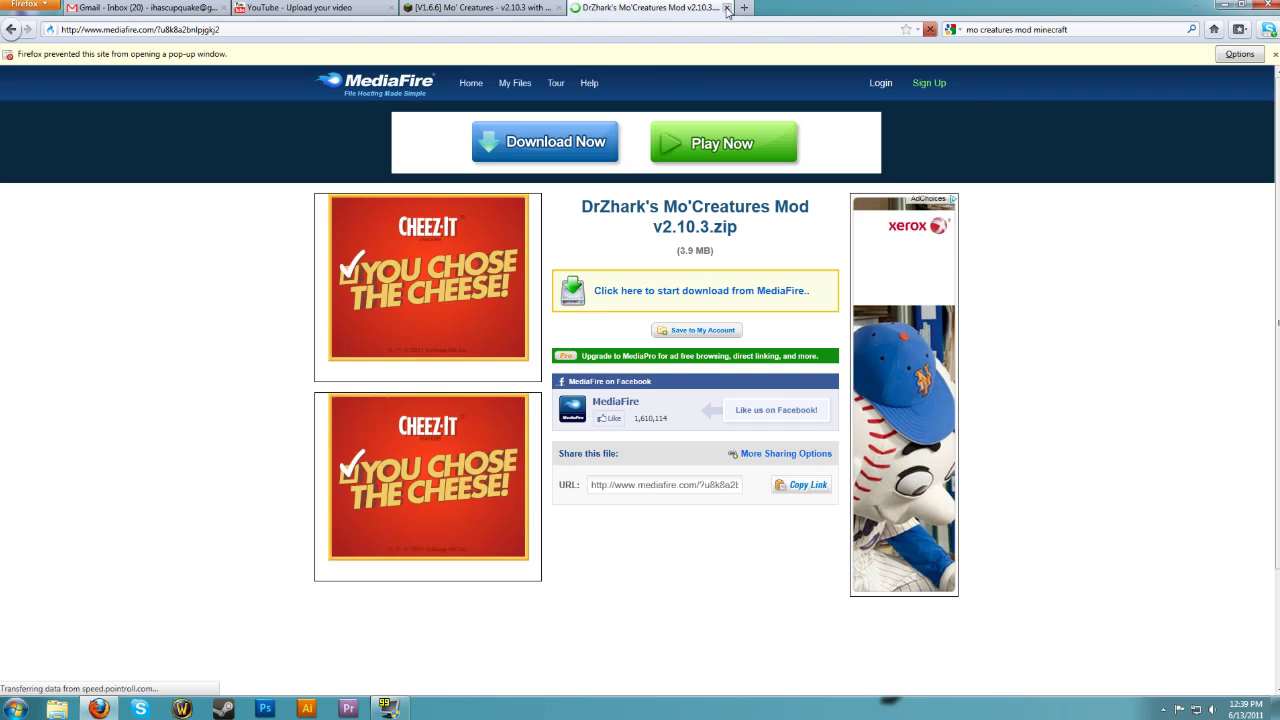
click(727, 7)
click(1221, 5)
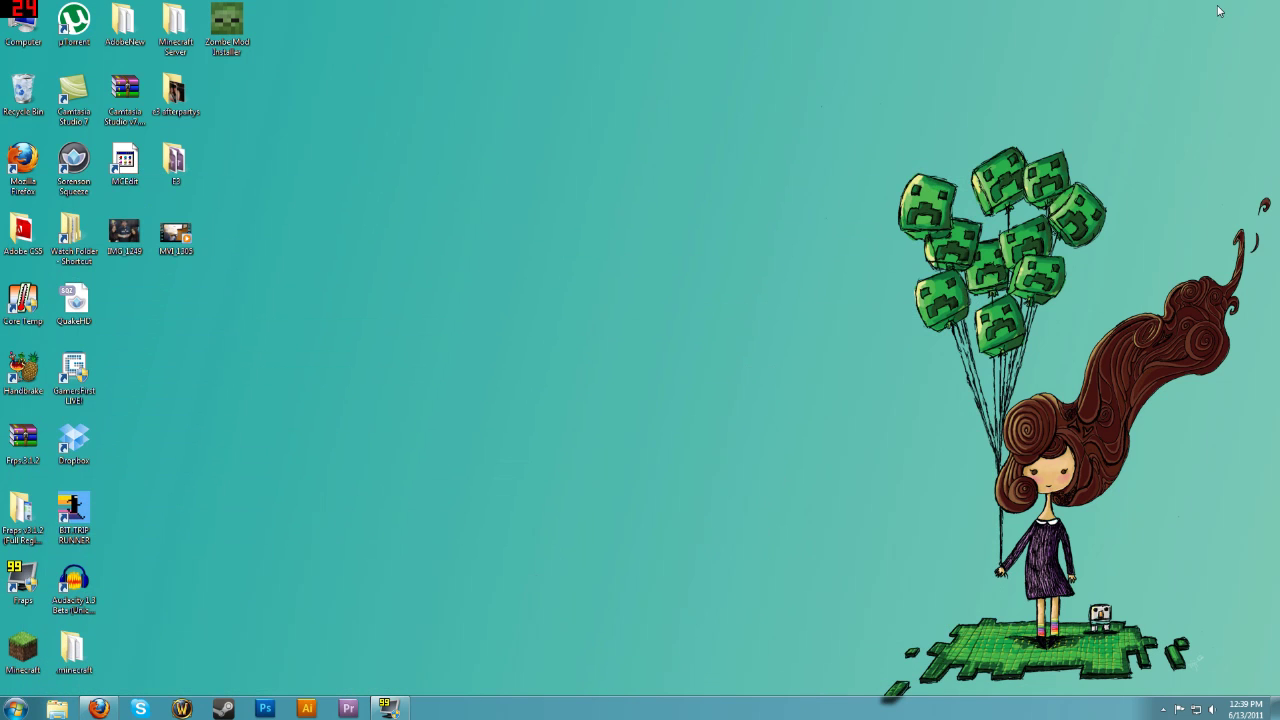
- Browse to CompFiles (D:) > Games > Minecraft > minecraftMods > 1.6, then return to Firefox
click(16, 708)
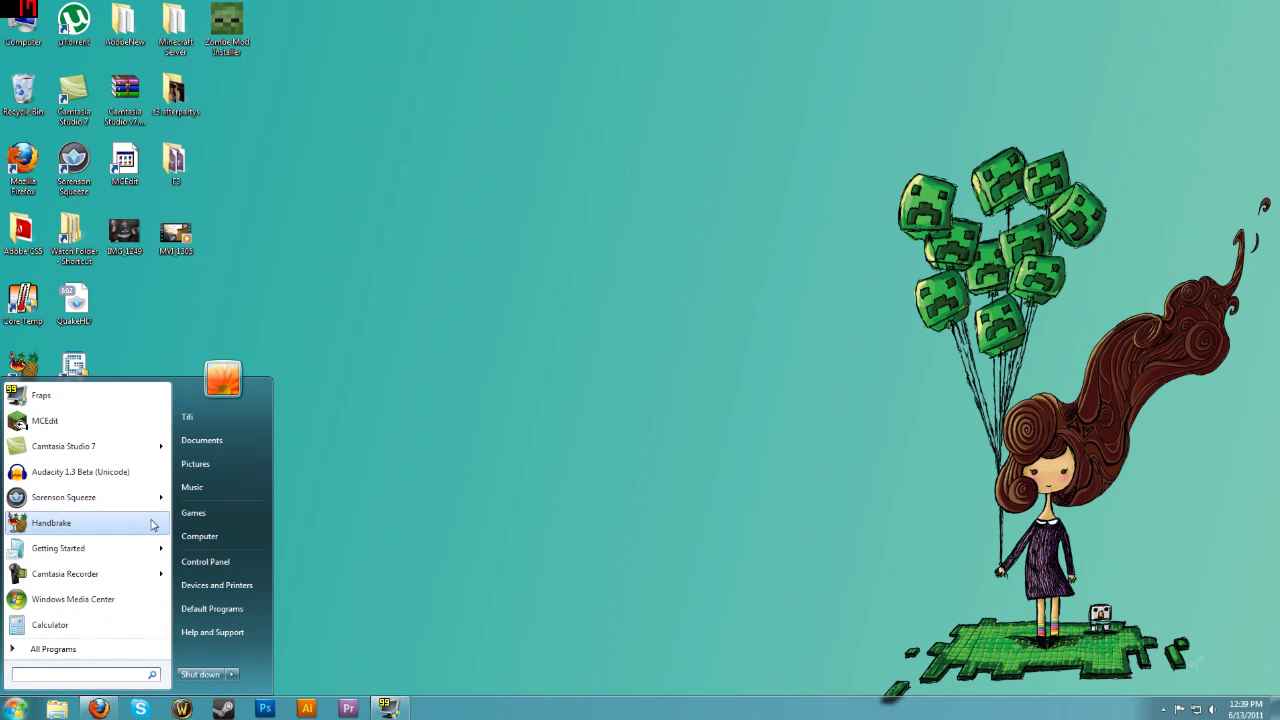
click(200, 537)
double_click(457, 365)
double_click(262, 392)
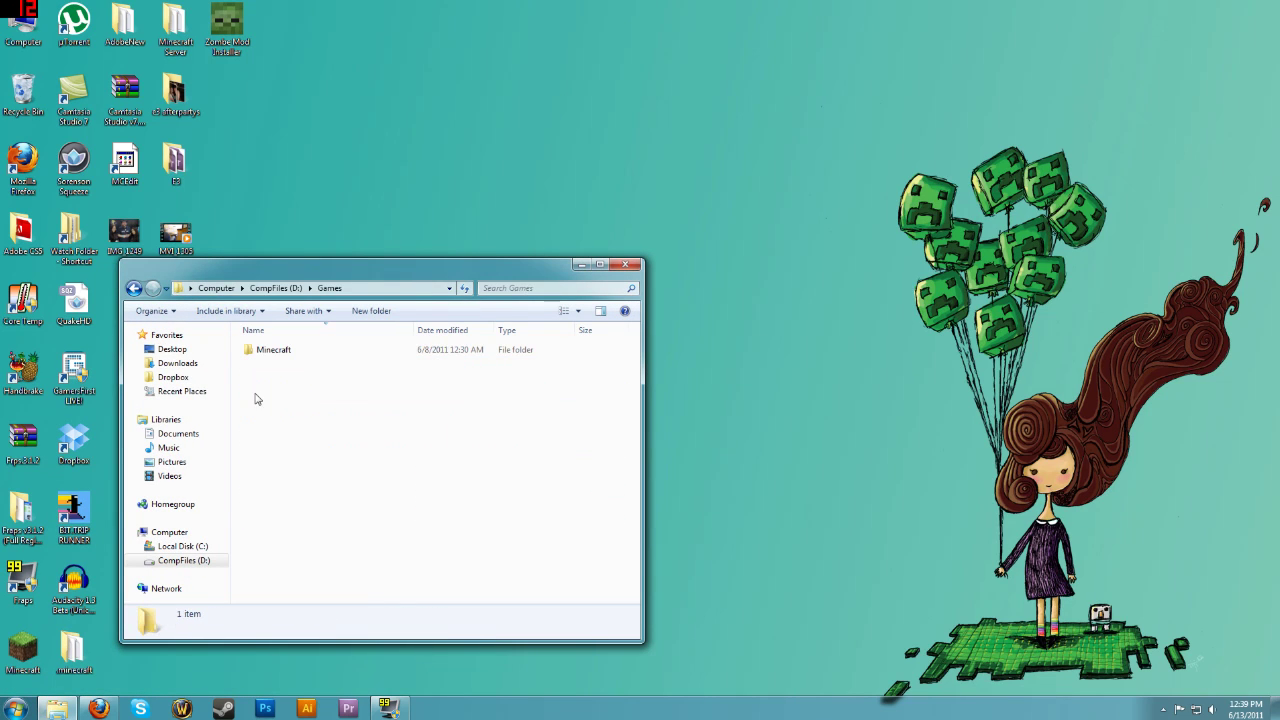
double_click(276, 353)
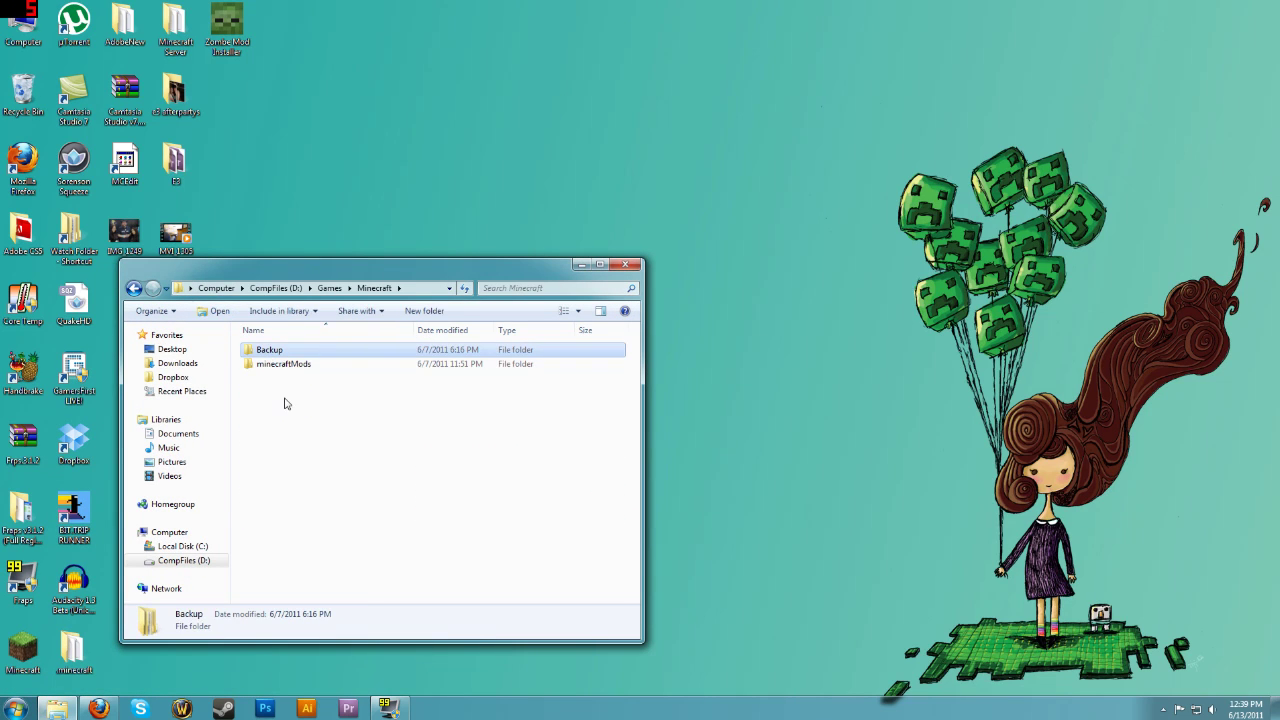
click(277, 366)
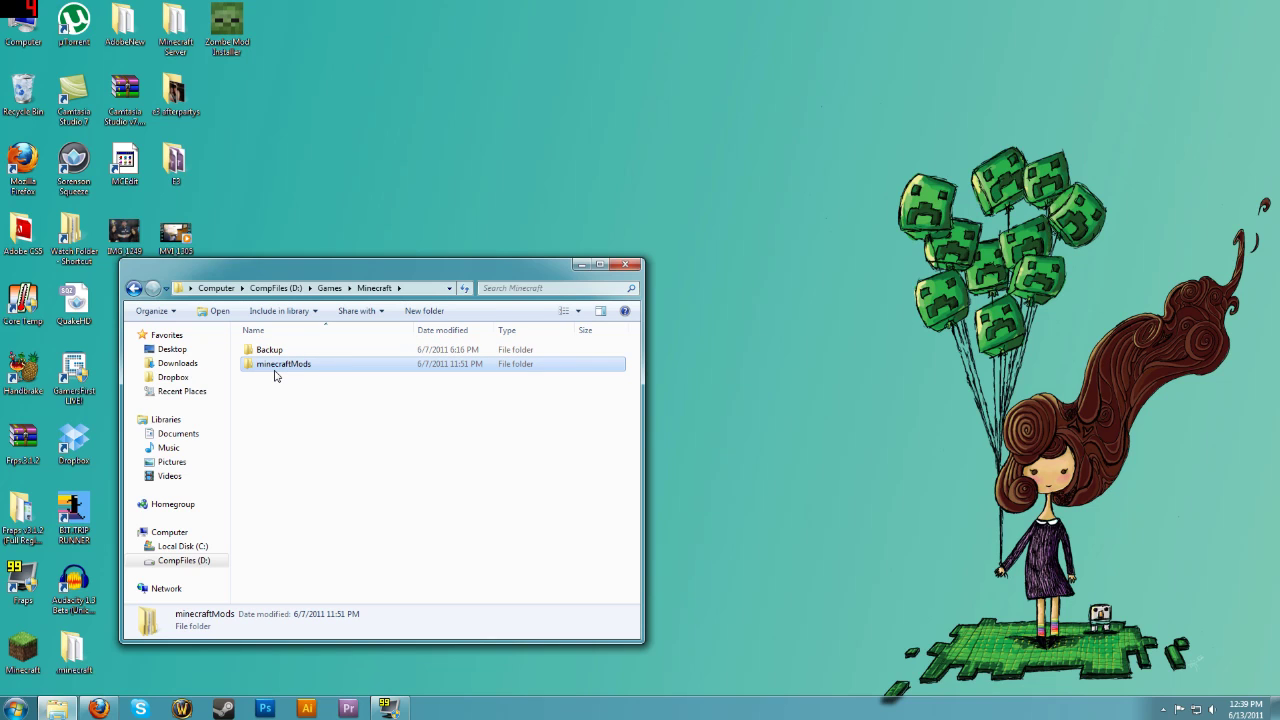
double_click(275, 369)
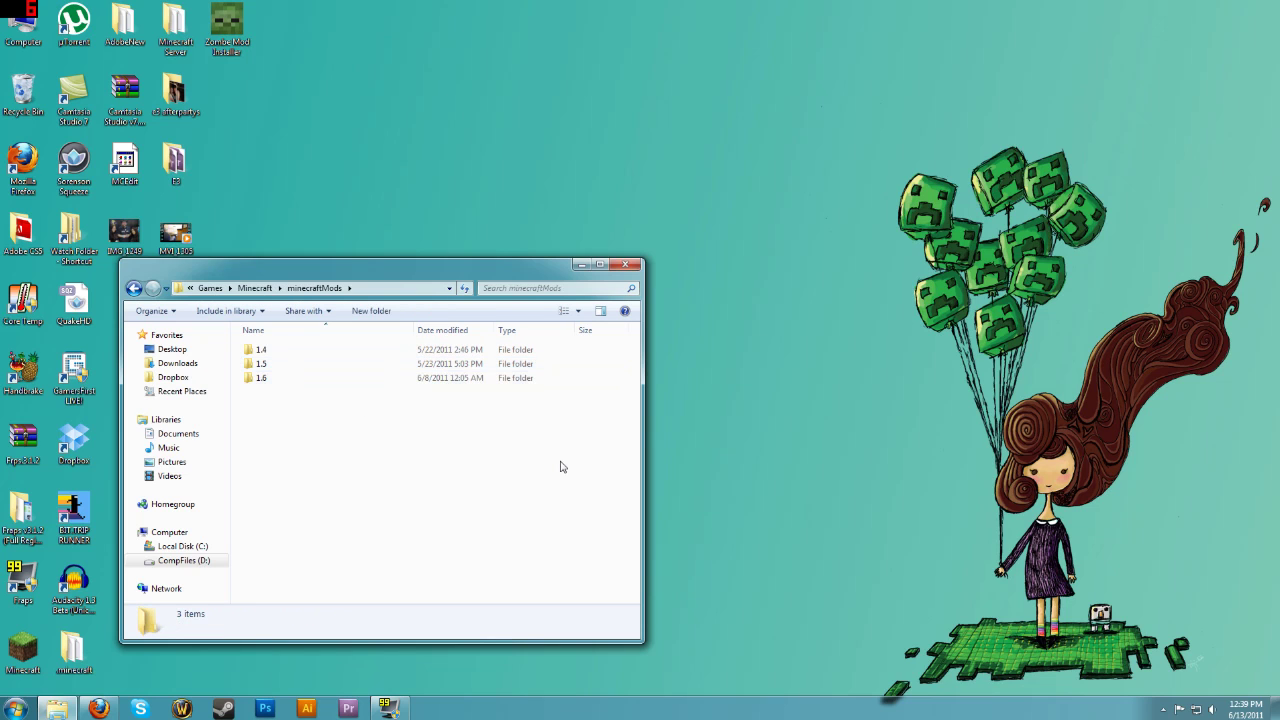
double_click(261, 378)
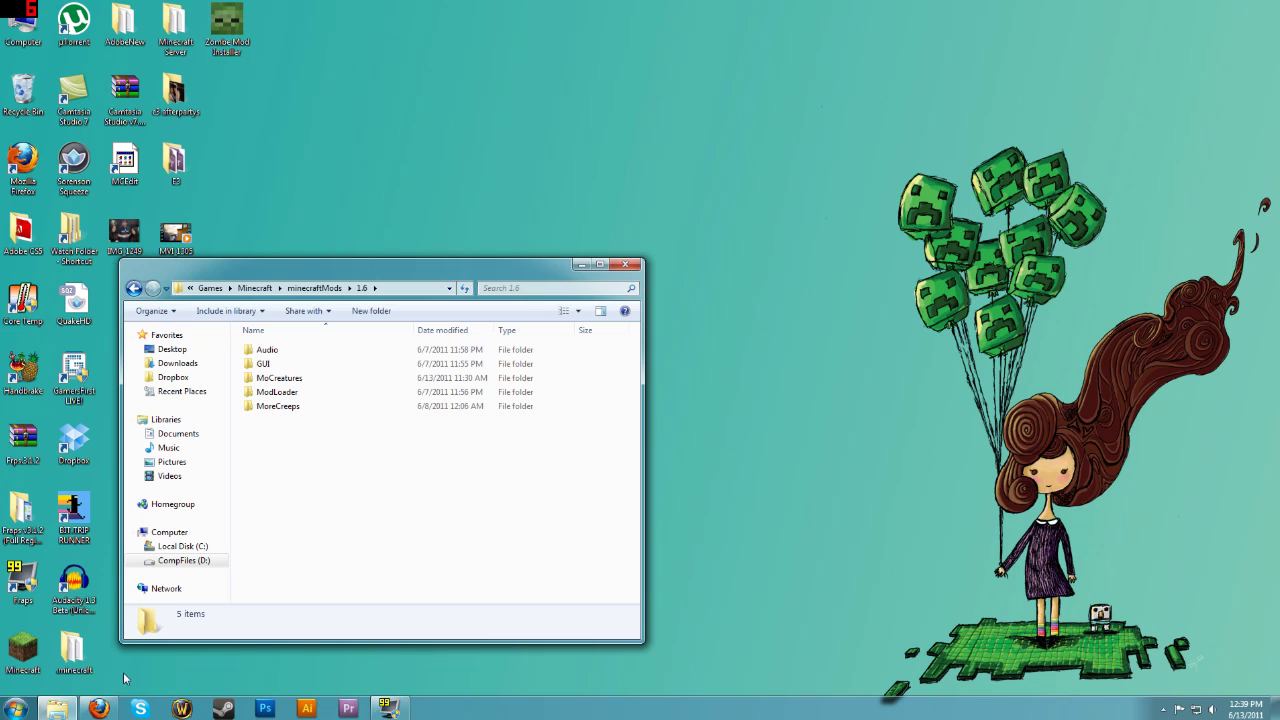
click(98, 708)
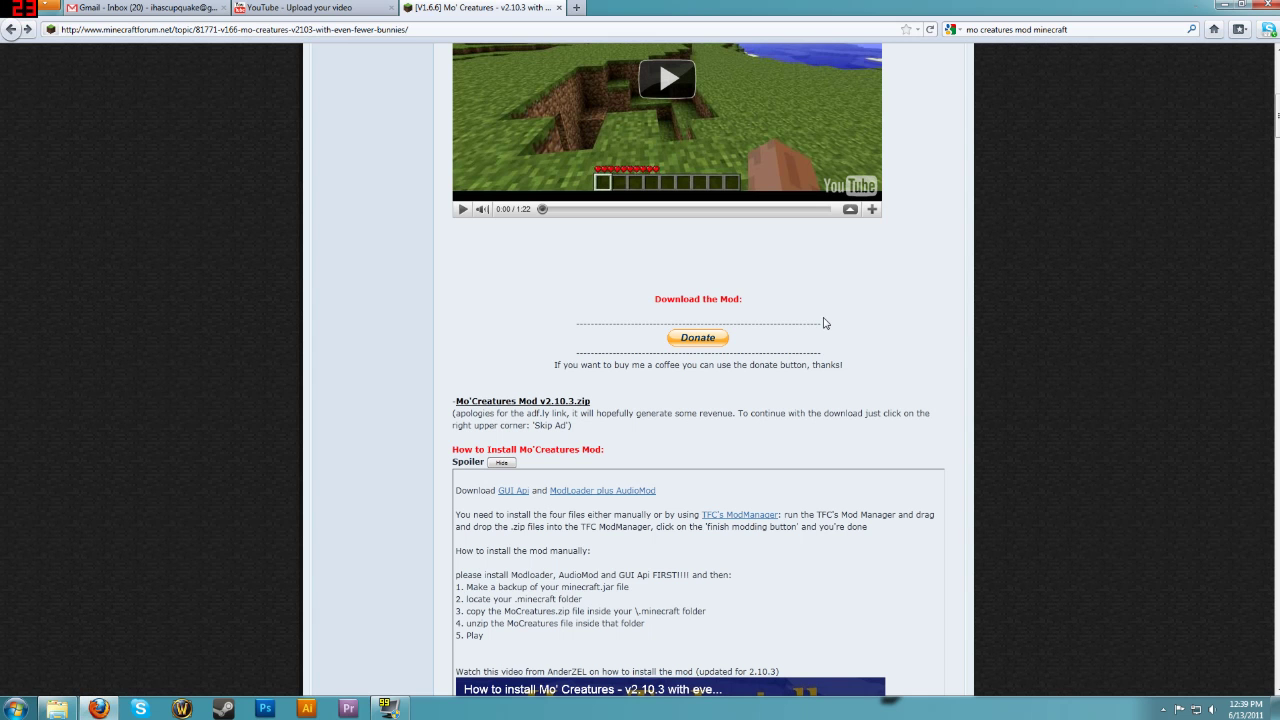
- Expand the Mo'Creatures How to Install spoiler and follow the ModLoader link
scroll(740, 515, up, 3)
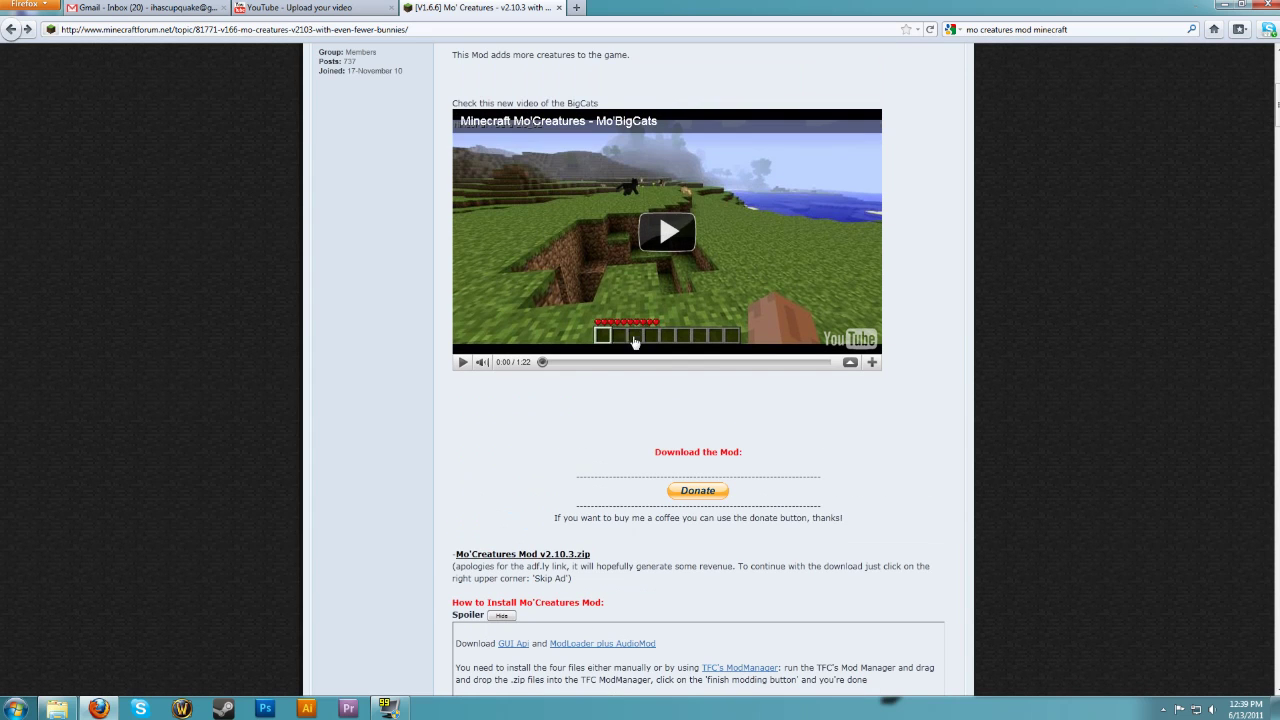
click(502, 616)
scroll(768, 581, down, 2)
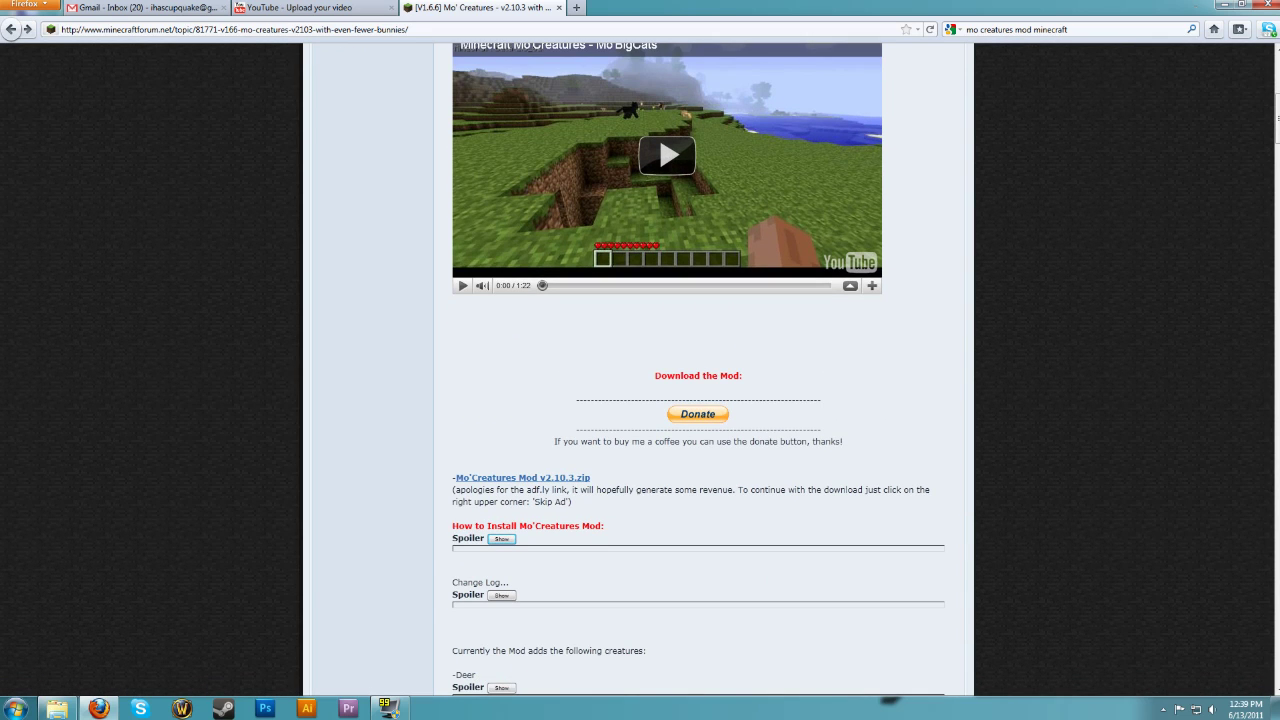
scroll(543, 534, down, 2)
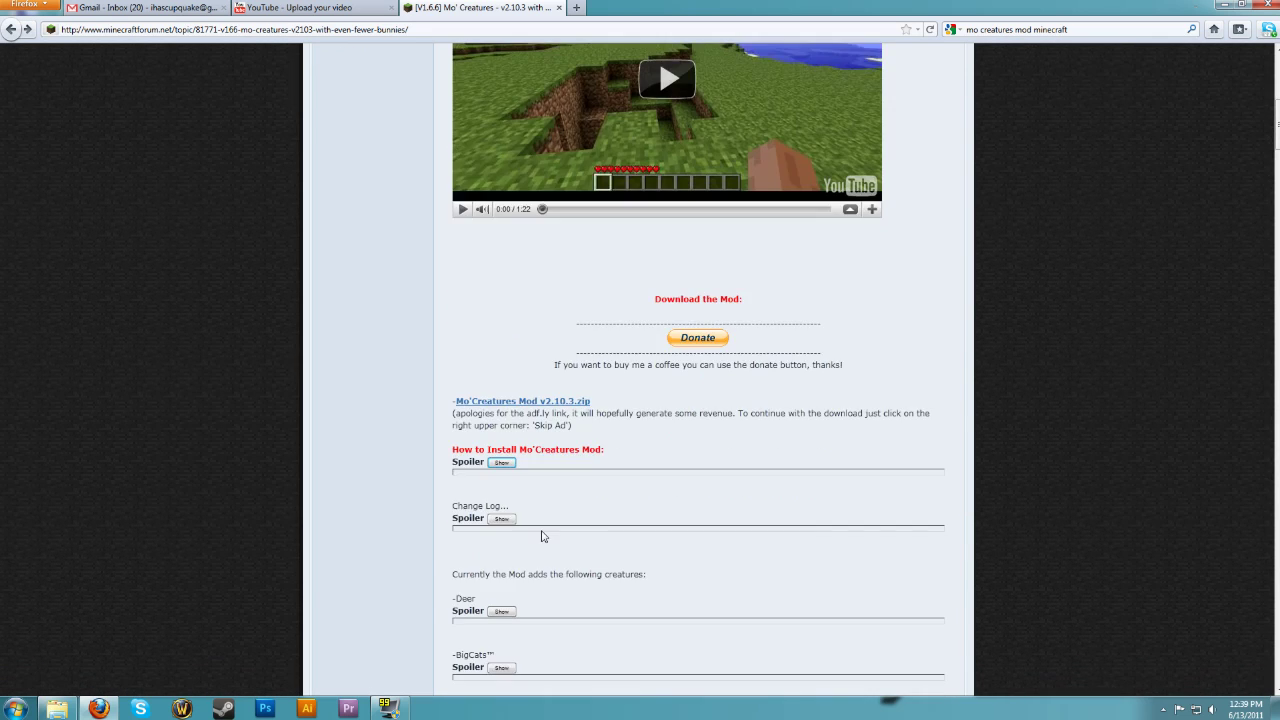
click(502, 462)
scroll(659, 514, down, 2)
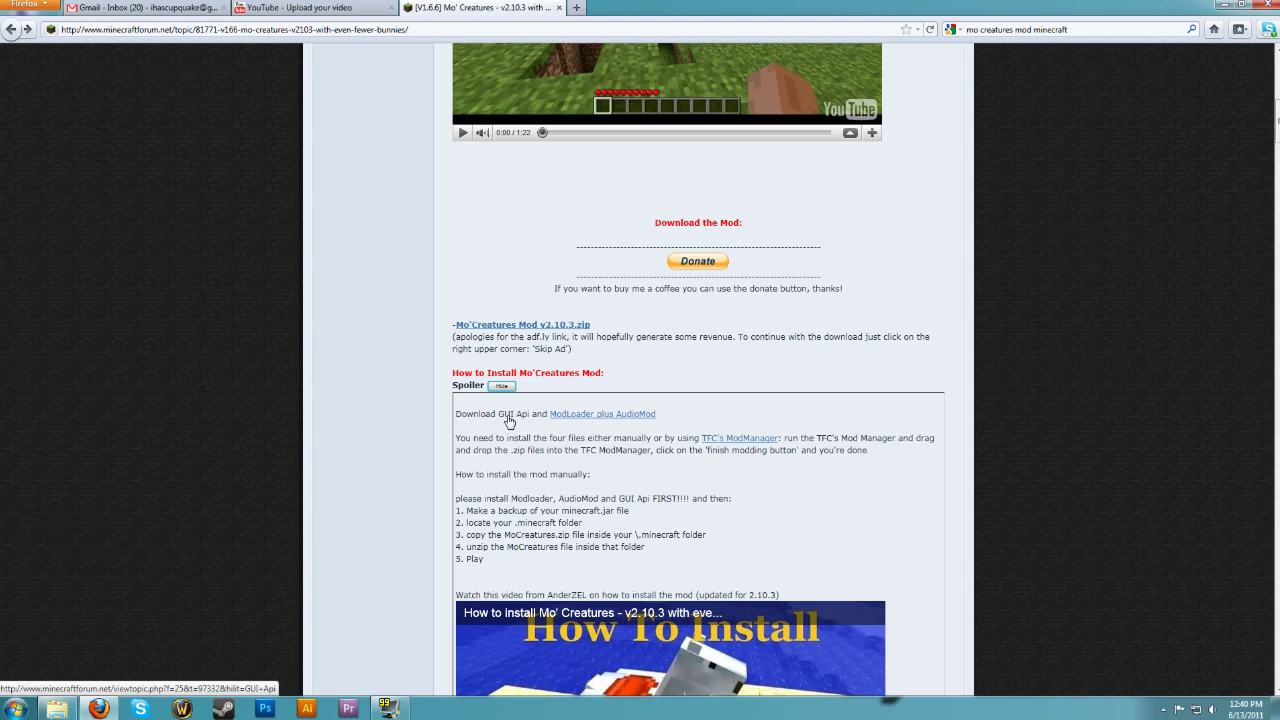
click(587, 415)
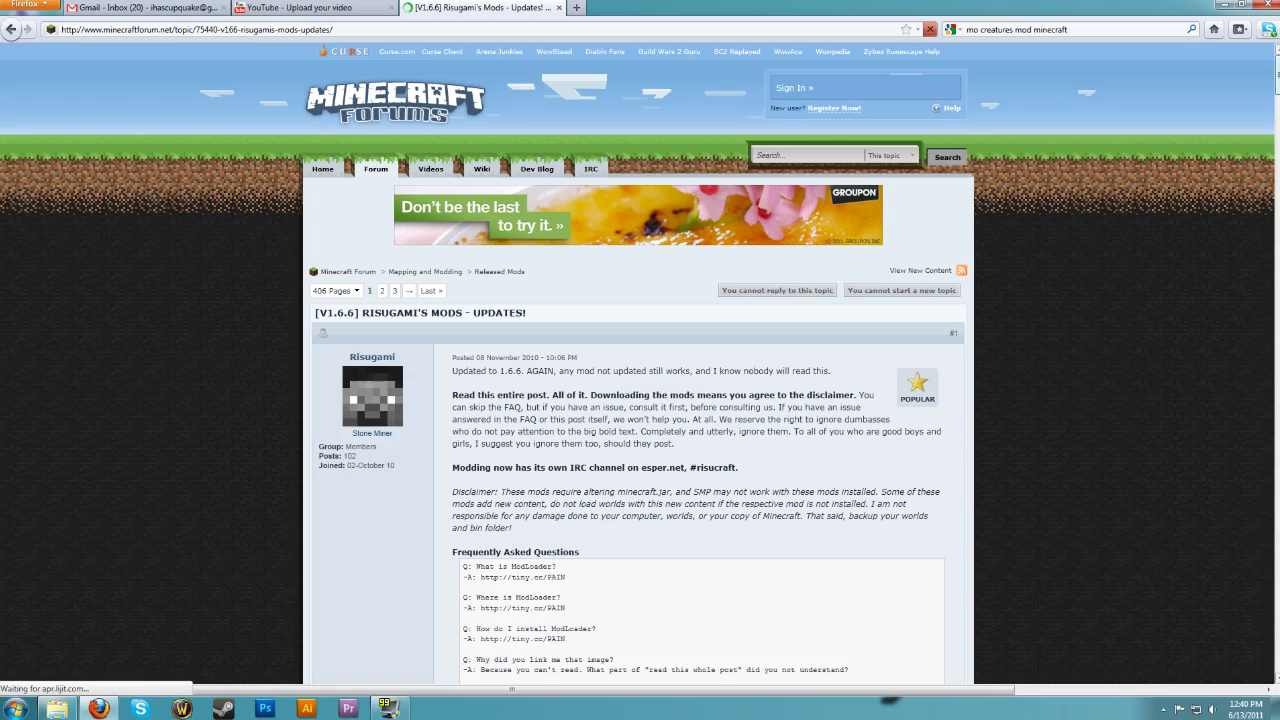
- Scroll Risugami's mod list to the ModLoader and AudioMod entries, then minimize Firefox
scroll(640, 400, down, 3)
scroll(895, 349, down, 20)
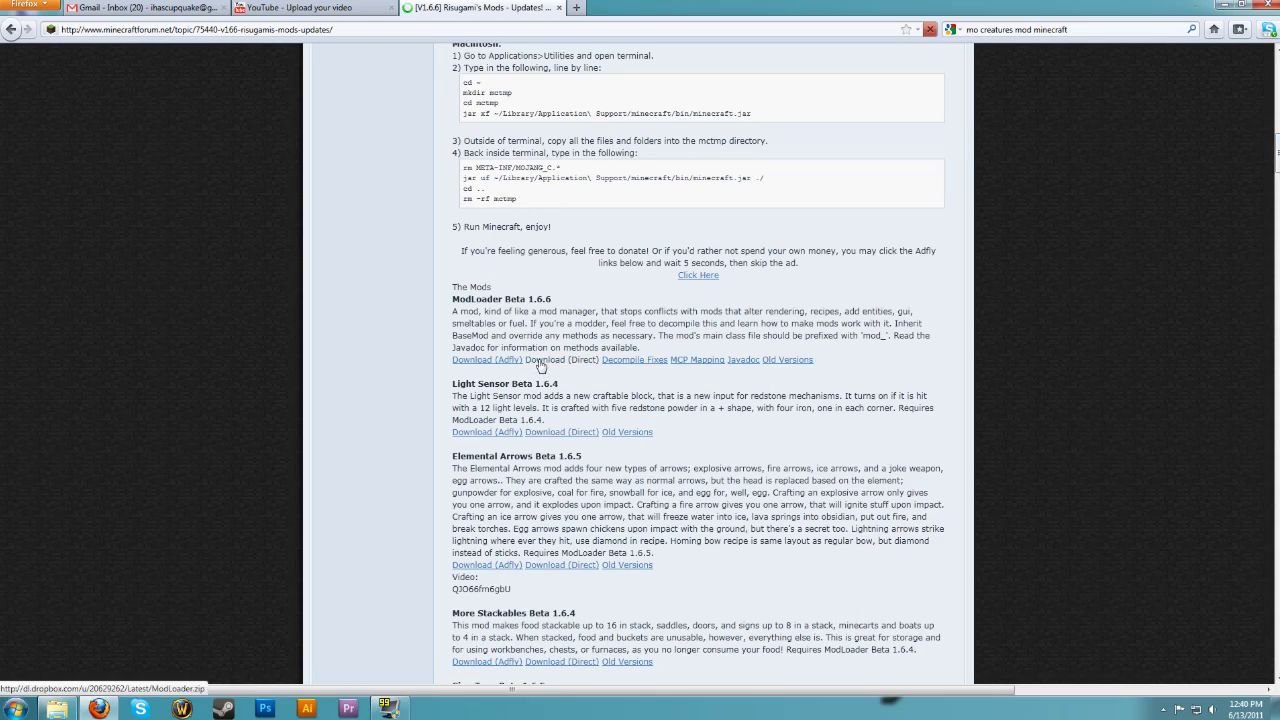
scroll(1265, 163, down, 10)
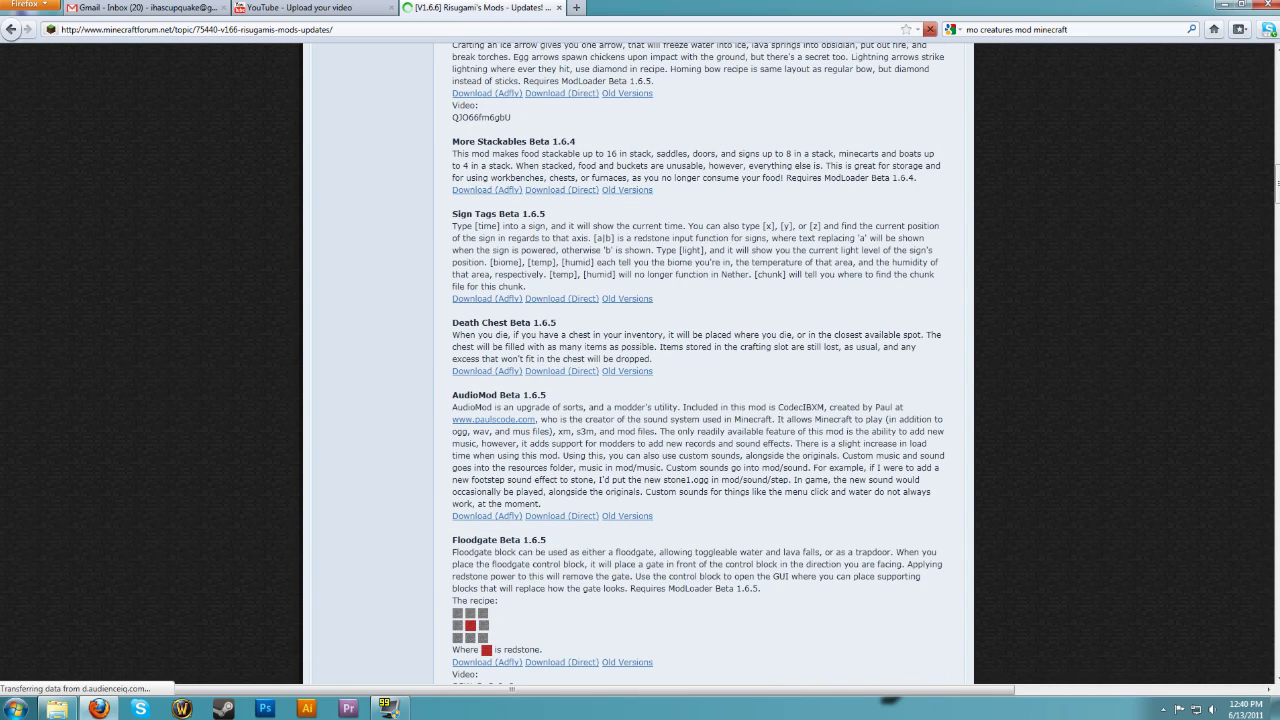
click(1226, 4)
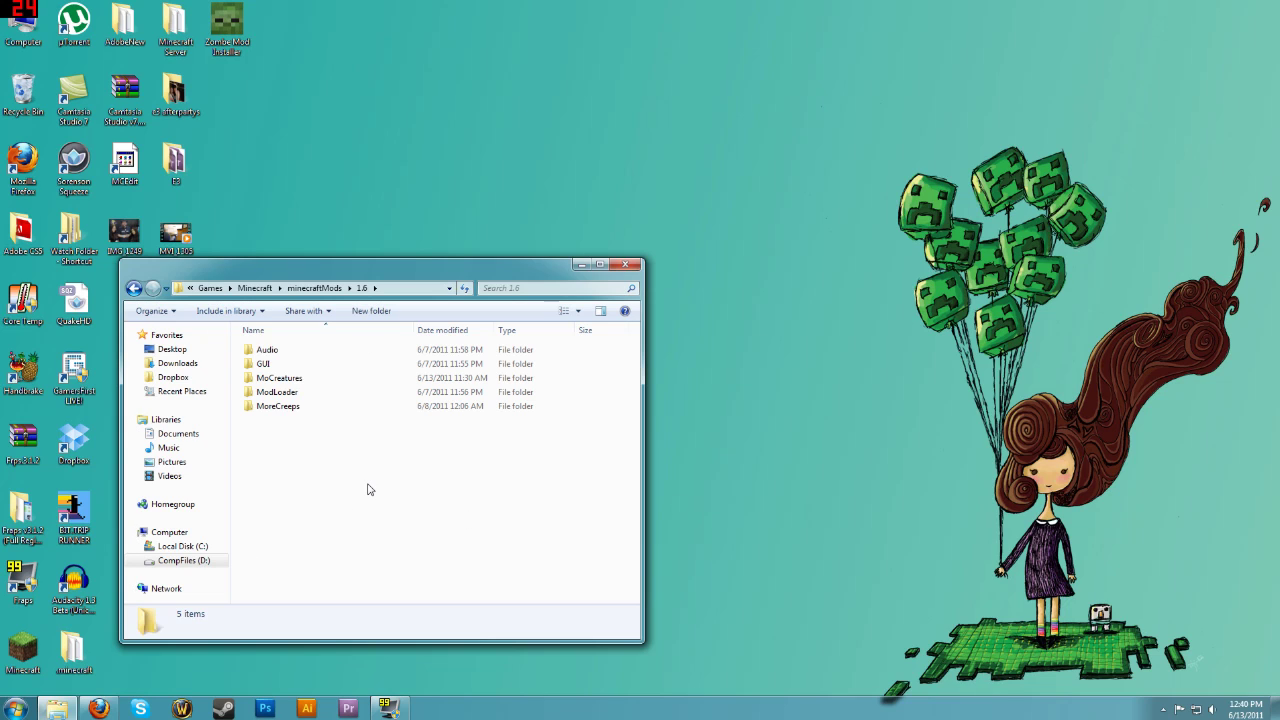
- Open AppData > Roaming > .minecraft via Run in a second Explorer window
click(16, 713)
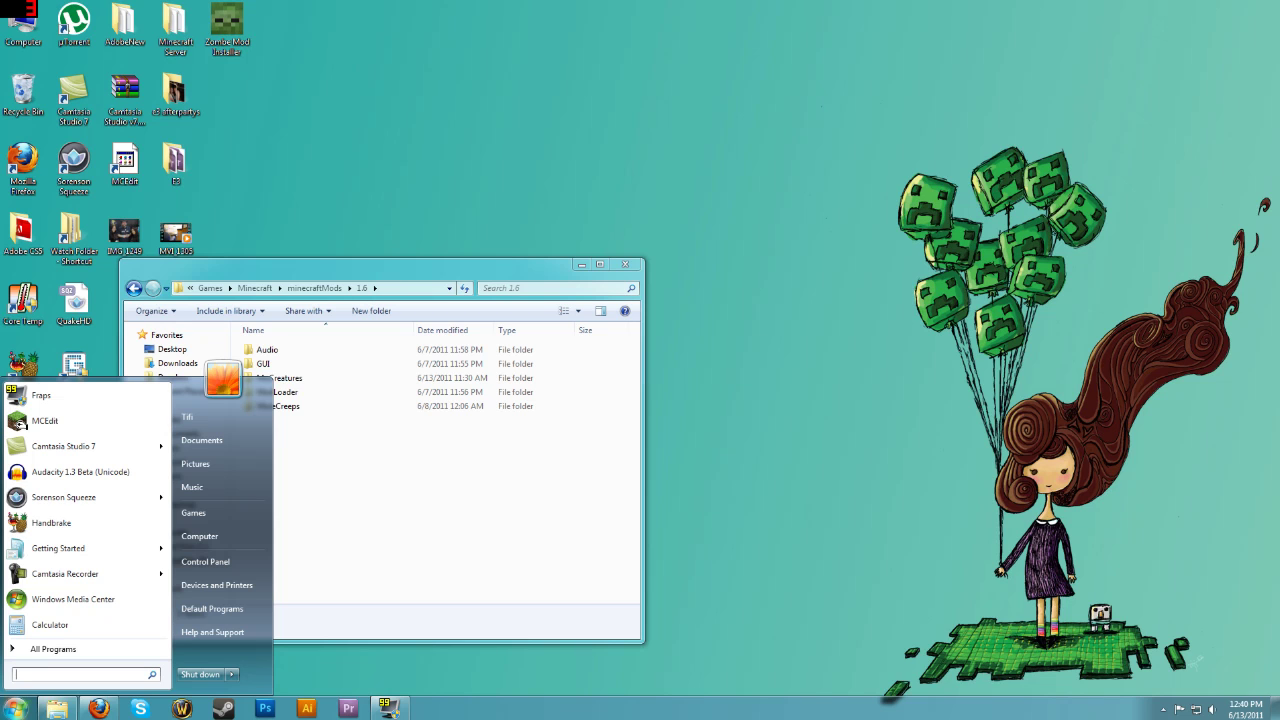
text(run)
key(Return)
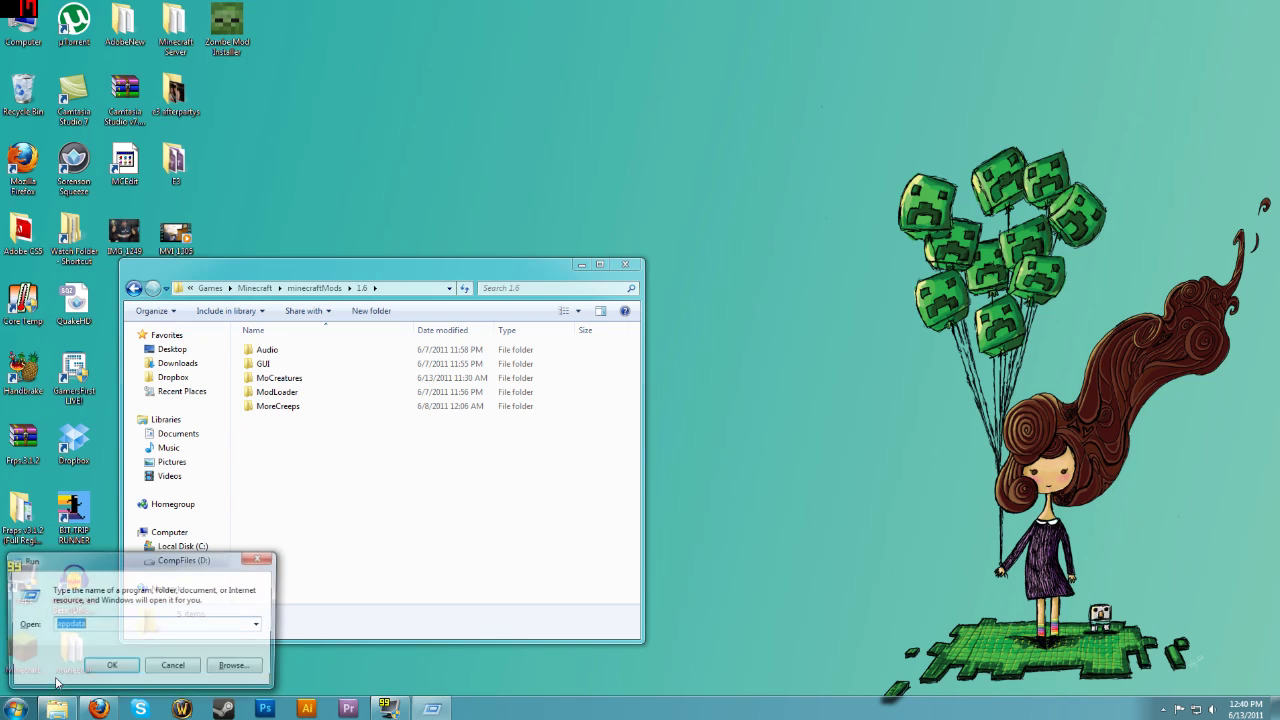
key(Return)
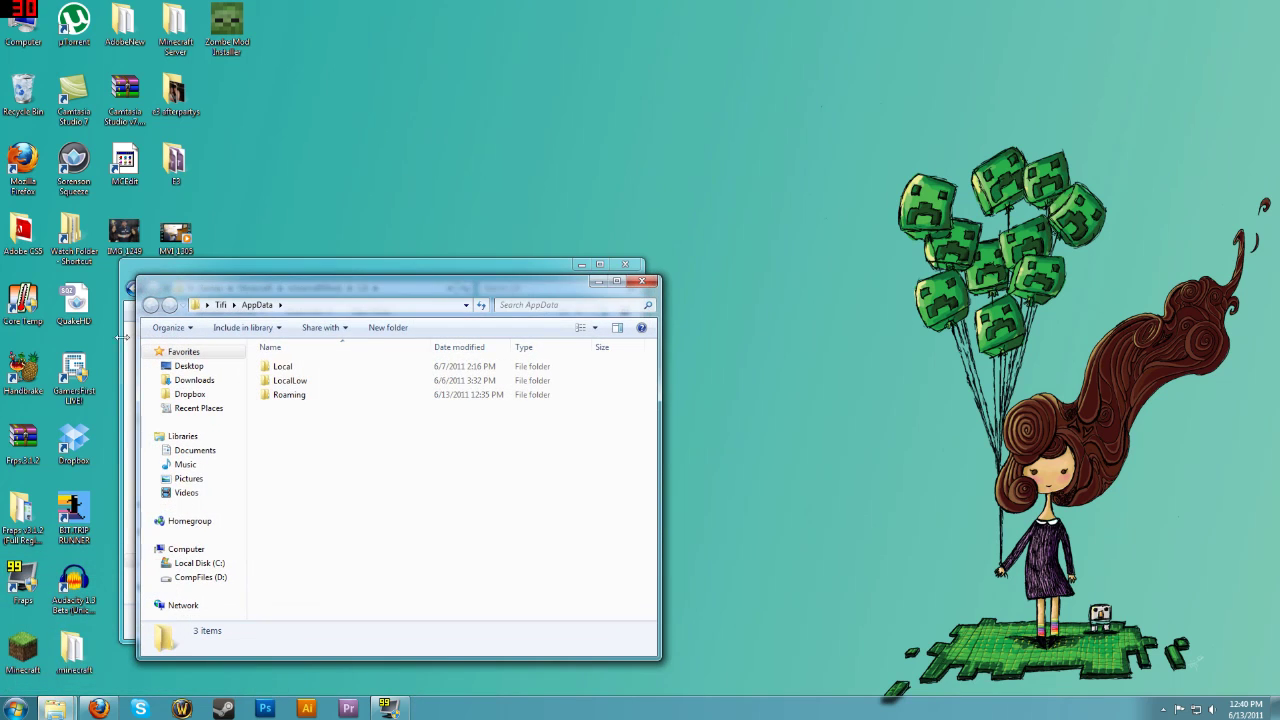
drag(299, 282, 820, 111)
double_click(810, 223)
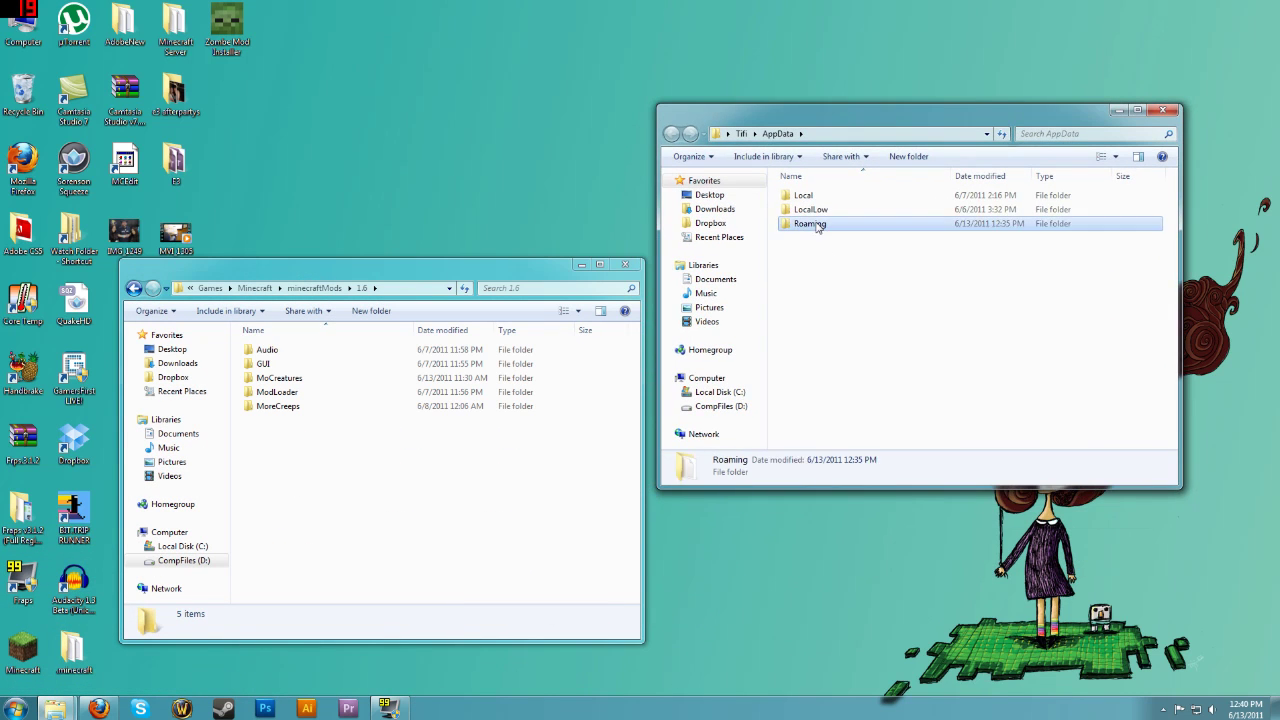
click(815, 196)
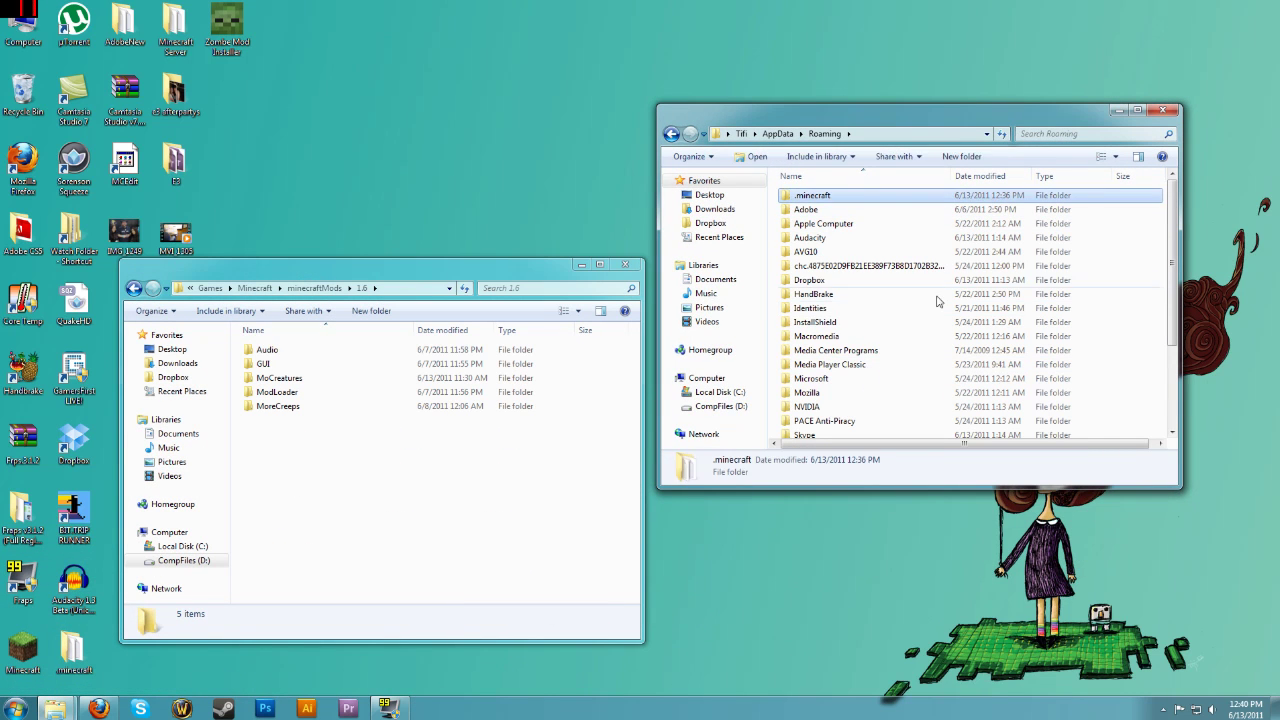
double_click(815, 196)
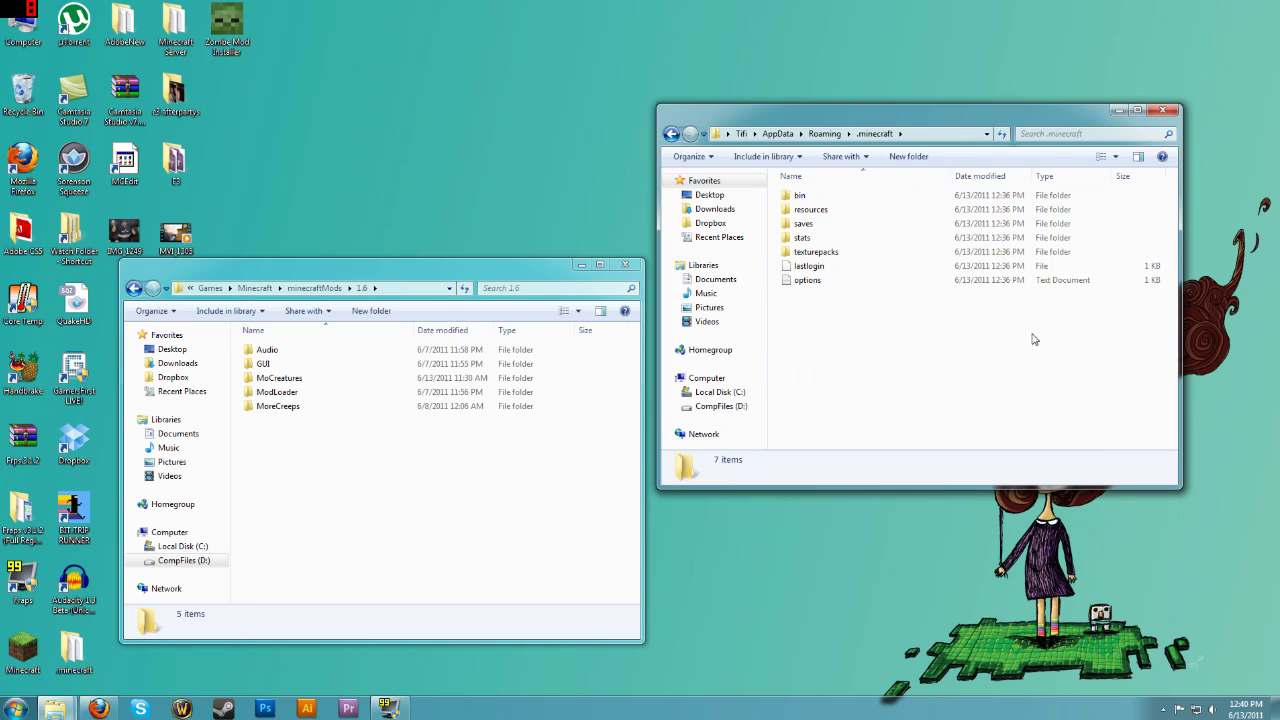
drag(882, 112, 872, 216)
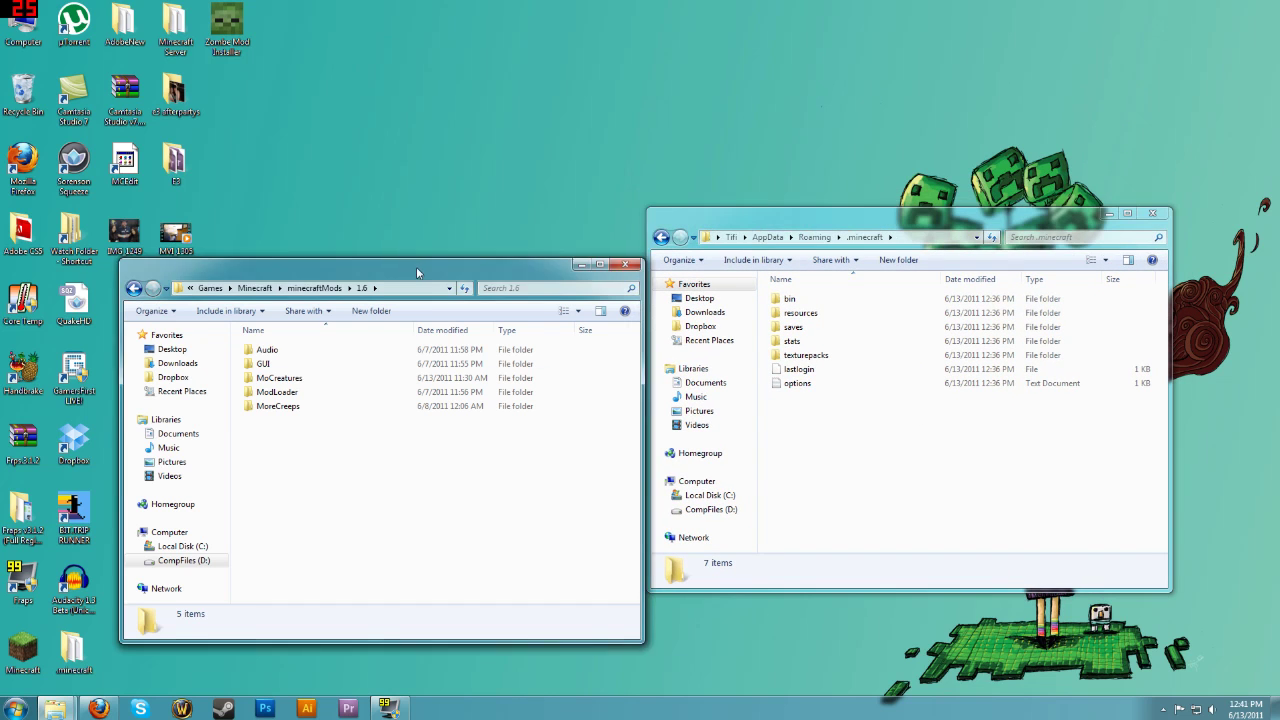
- Open the 1.6 Audio mod folder beside the .minecraft bin folder and select minecraft.jar
drag(420, 270, 427, 213)
click(352, 325)
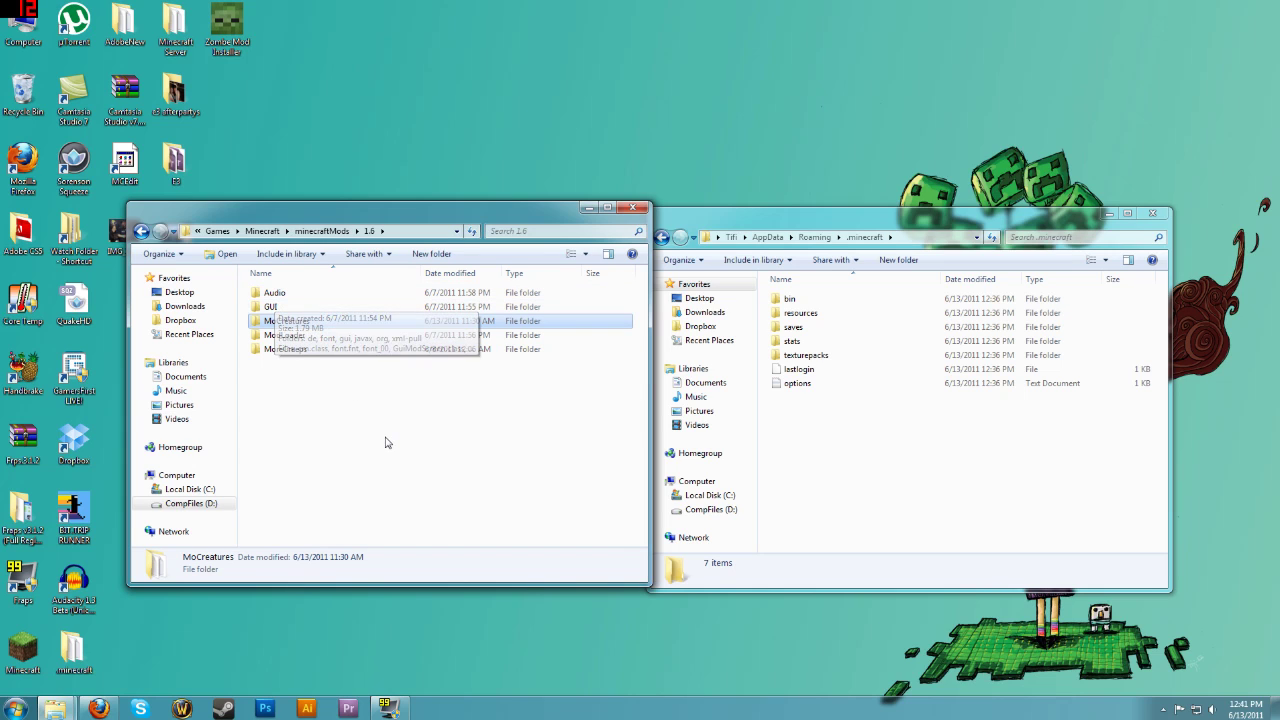
click(272, 292)
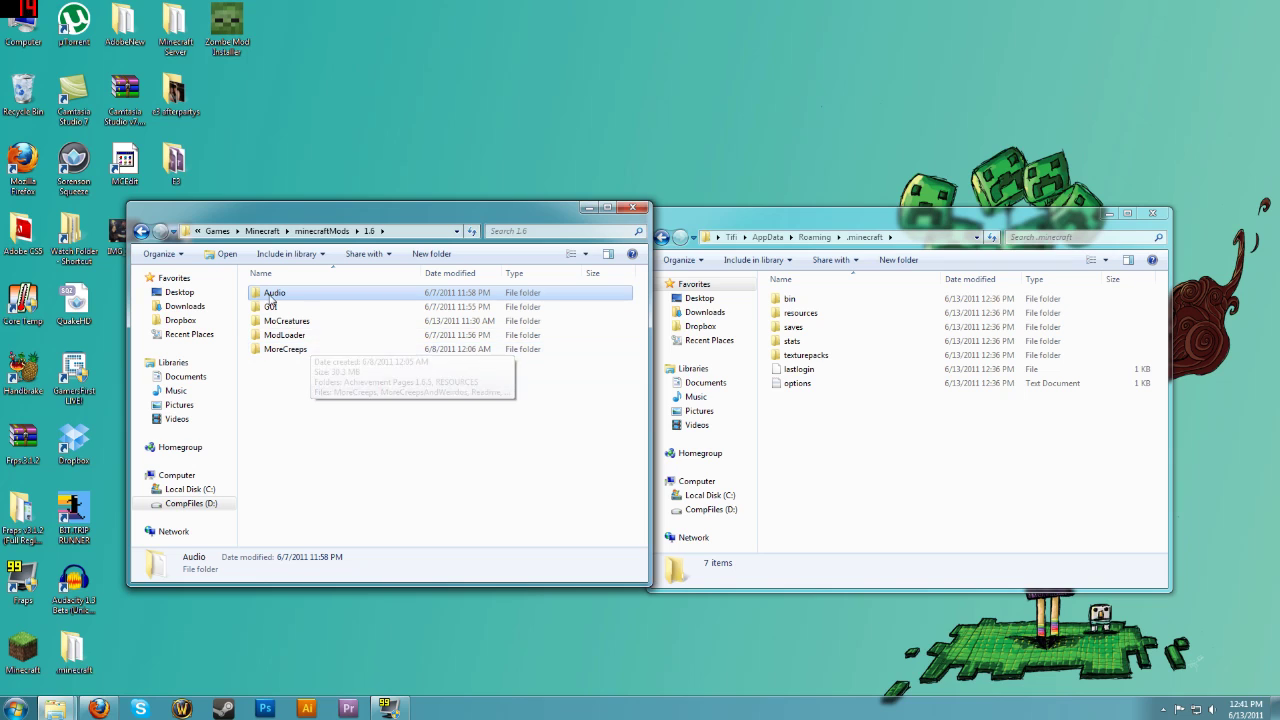
key(Return)
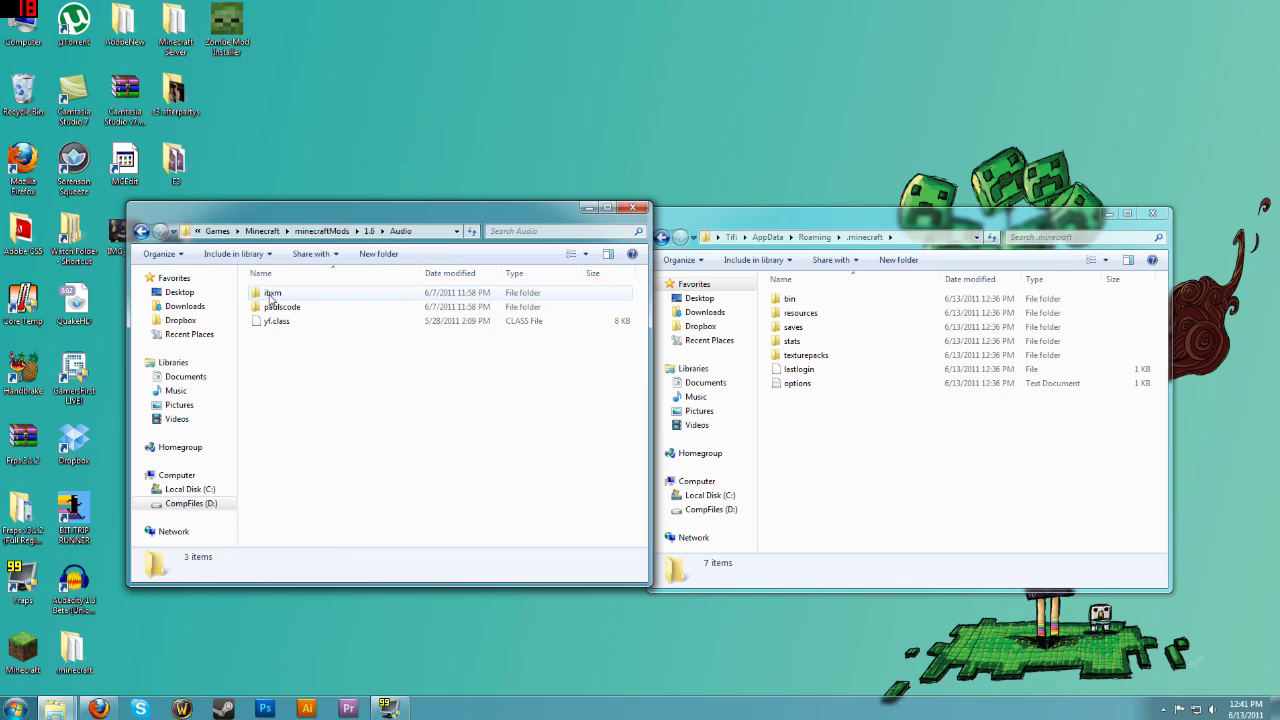
click(803, 303)
double_click(801, 302)
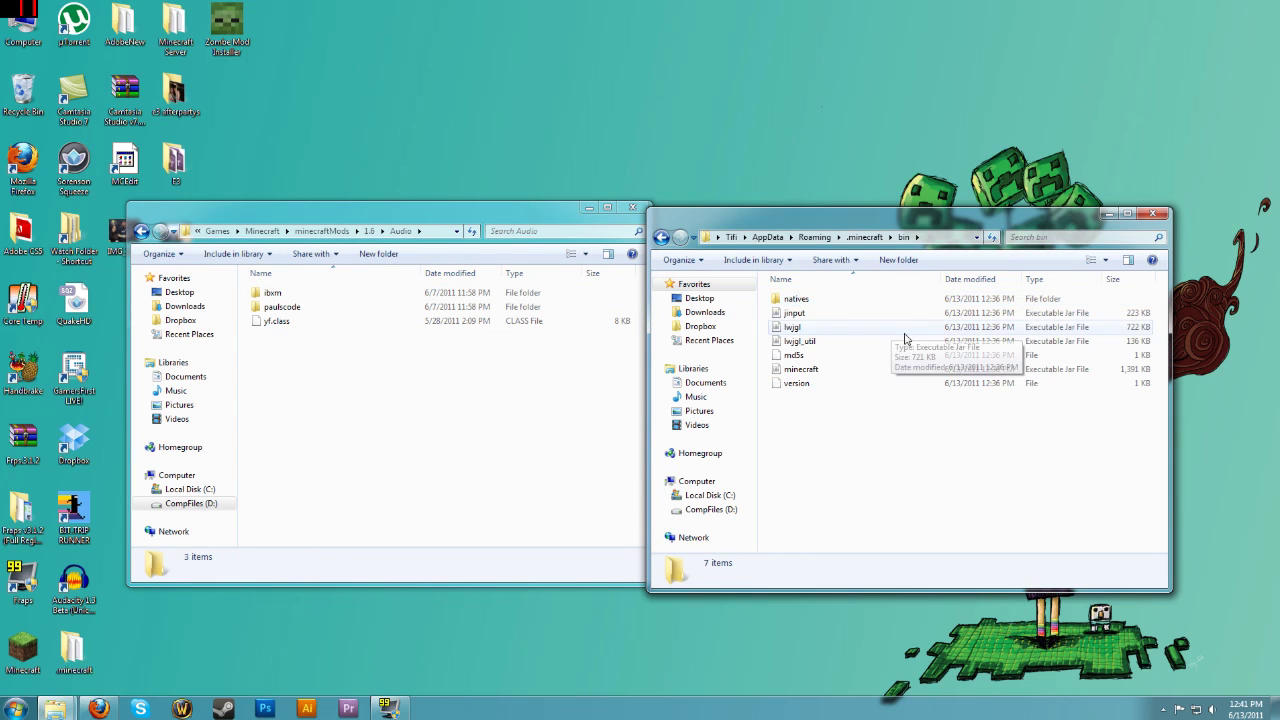
click(915, 369)
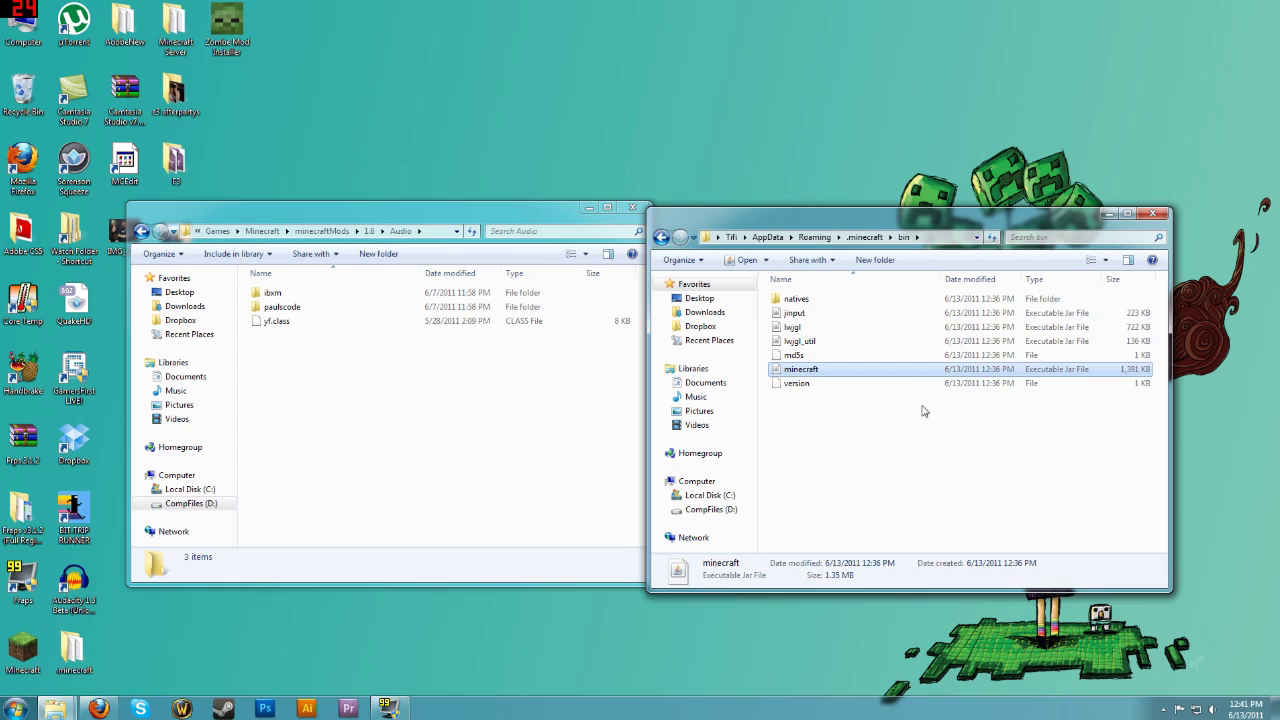
- Dismiss the Java error and open minecraft.jar in WinRAR, placed beside the Explorer window
double_click(815, 376)
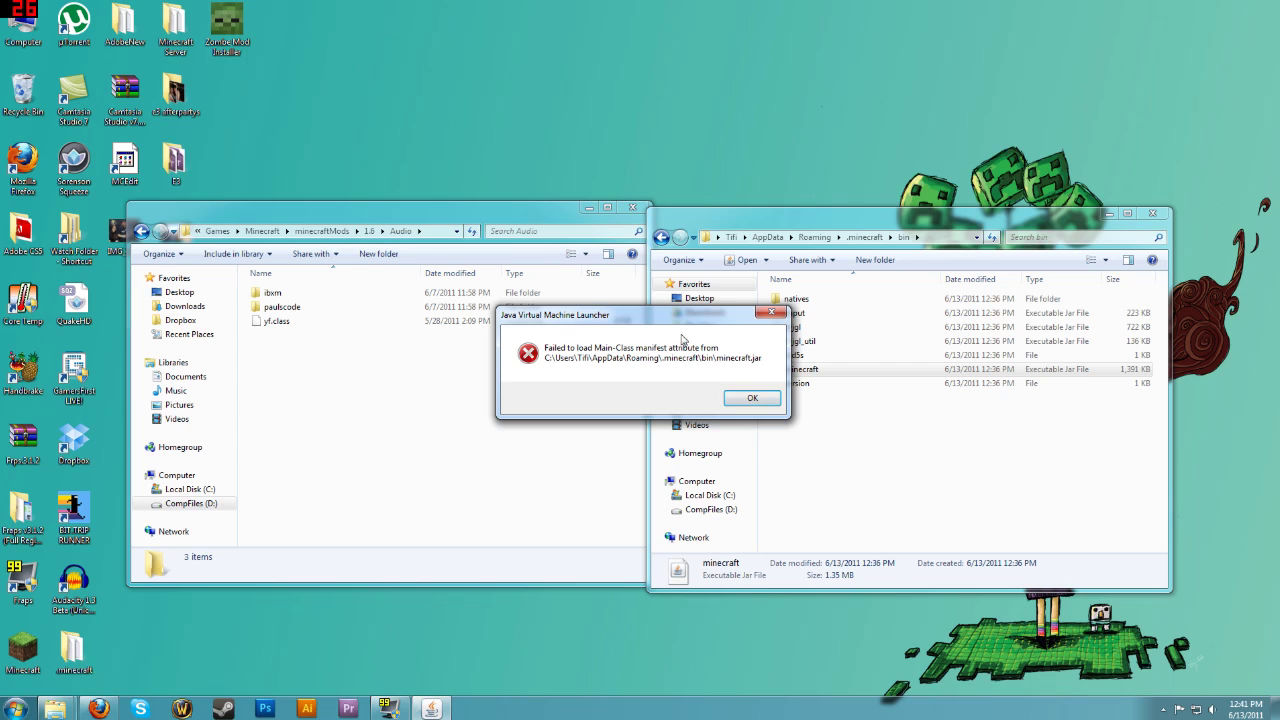
click(752, 399)
right_click(789, 370)
mouse_move(720, 420)
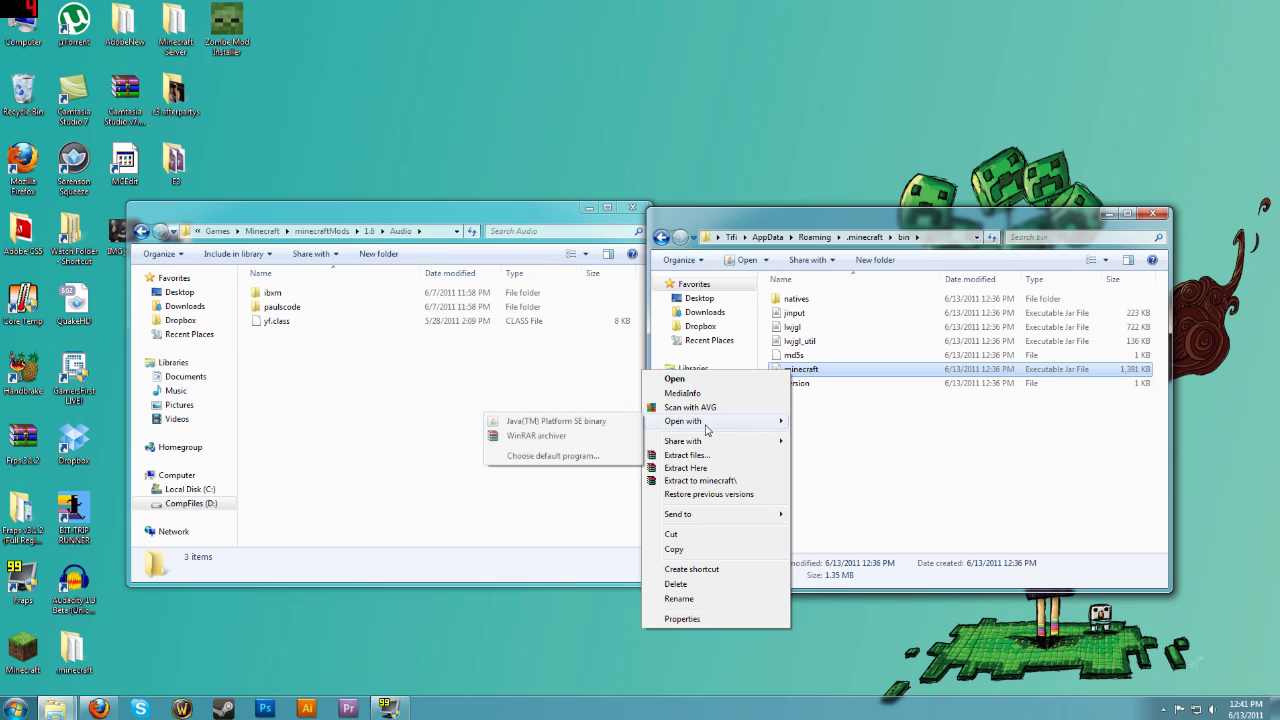
click(544, 437)
drag(524, 170, 914, 186)
drag(506, 207, 493, 183)
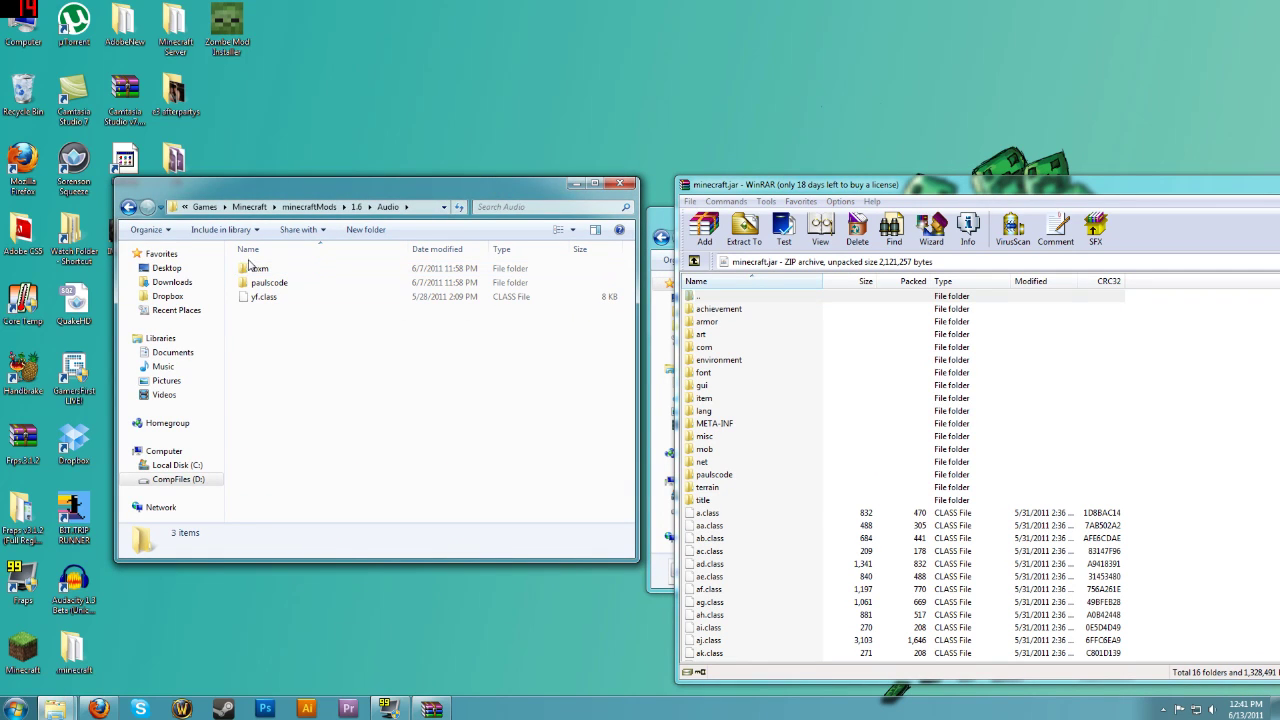
- Add the Audio files (ibxm, paulscode, yf.class) into minecraft.jar
click(128, 206)
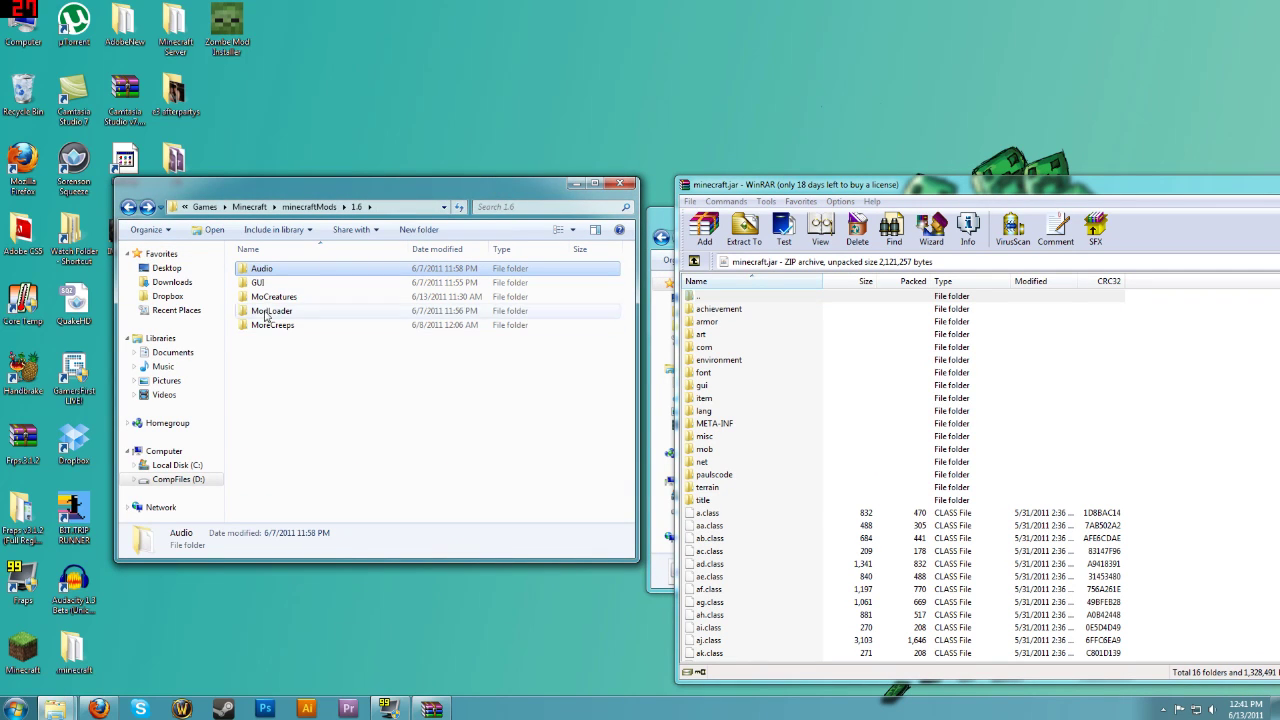
double_click(269, 273)
drag(268, 275, 940, 412)
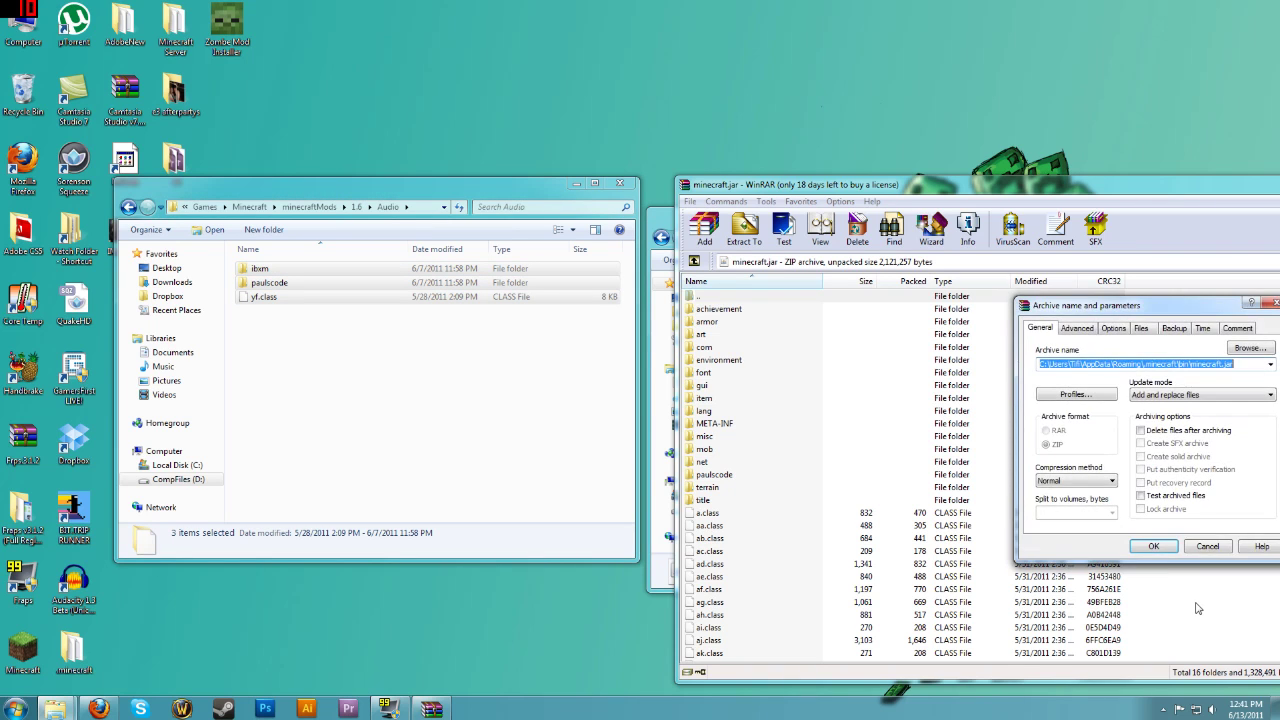
click(1166, 552)
- Add all 45 GUI mod files into minecraft.jar
click(128, 207)
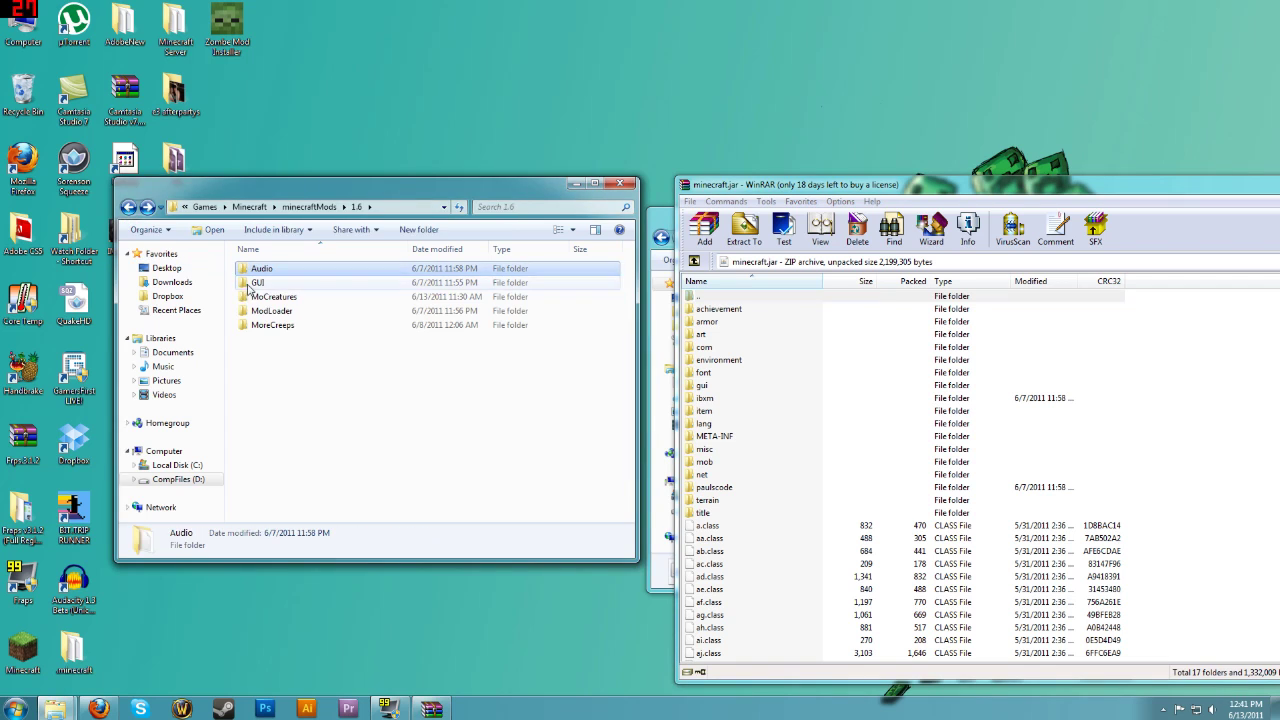
double_click(257, 278)
click(257, 270)
scroll(300, 450, down, 9)
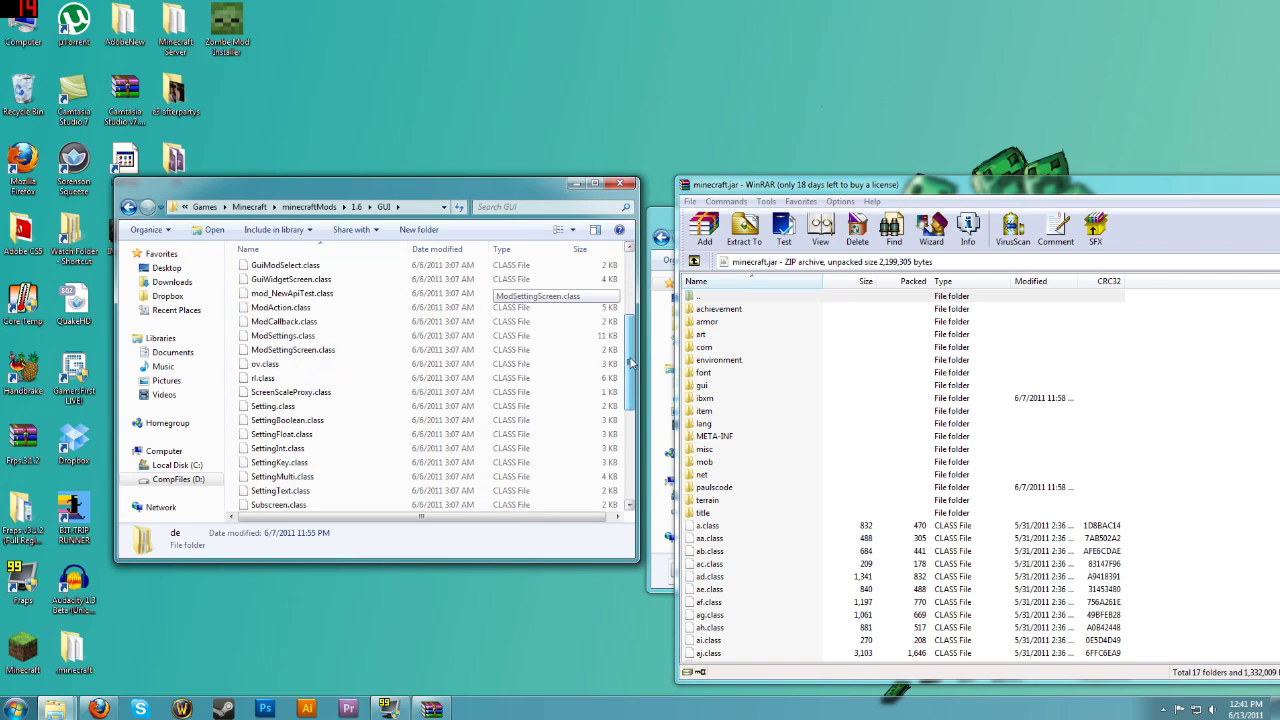
key(ctrl+a)
drag(256, 492, 1220, 607)
click(1158, 548)
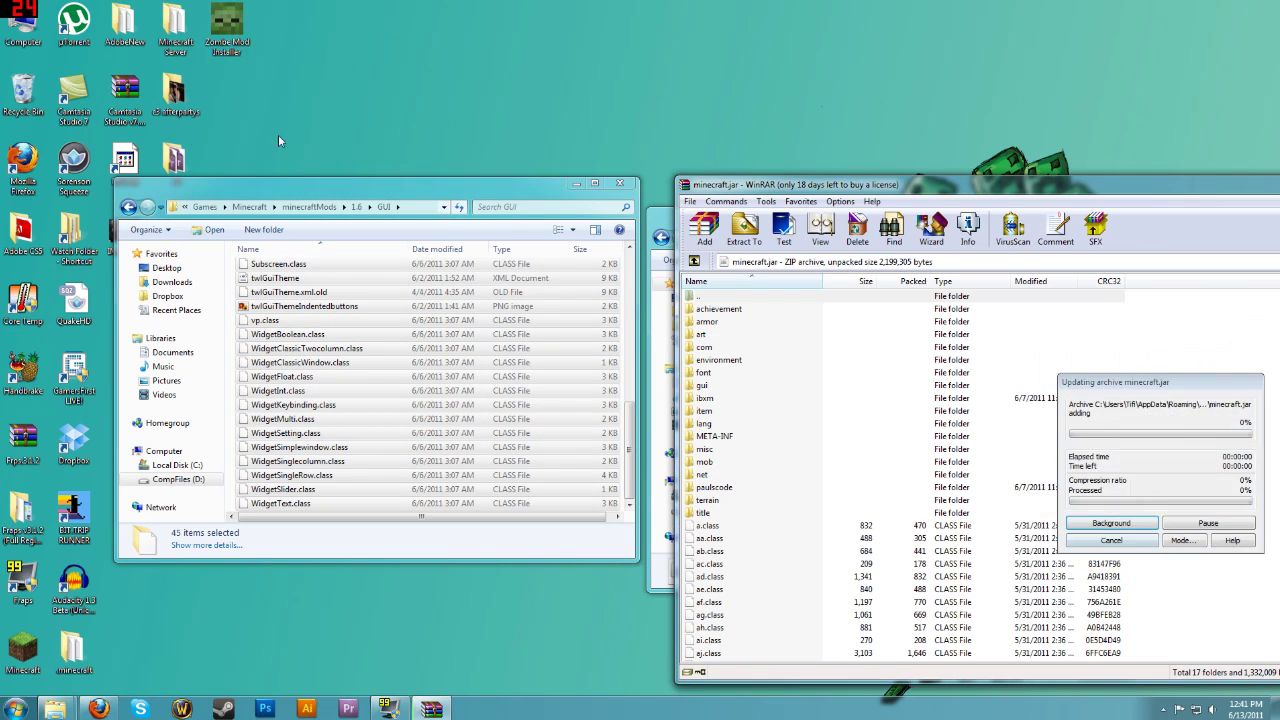
- Add the 16 ModLoader class files into minecraft.jar
click(337, 364)
key(BackSpace)
double_click(272, 311)
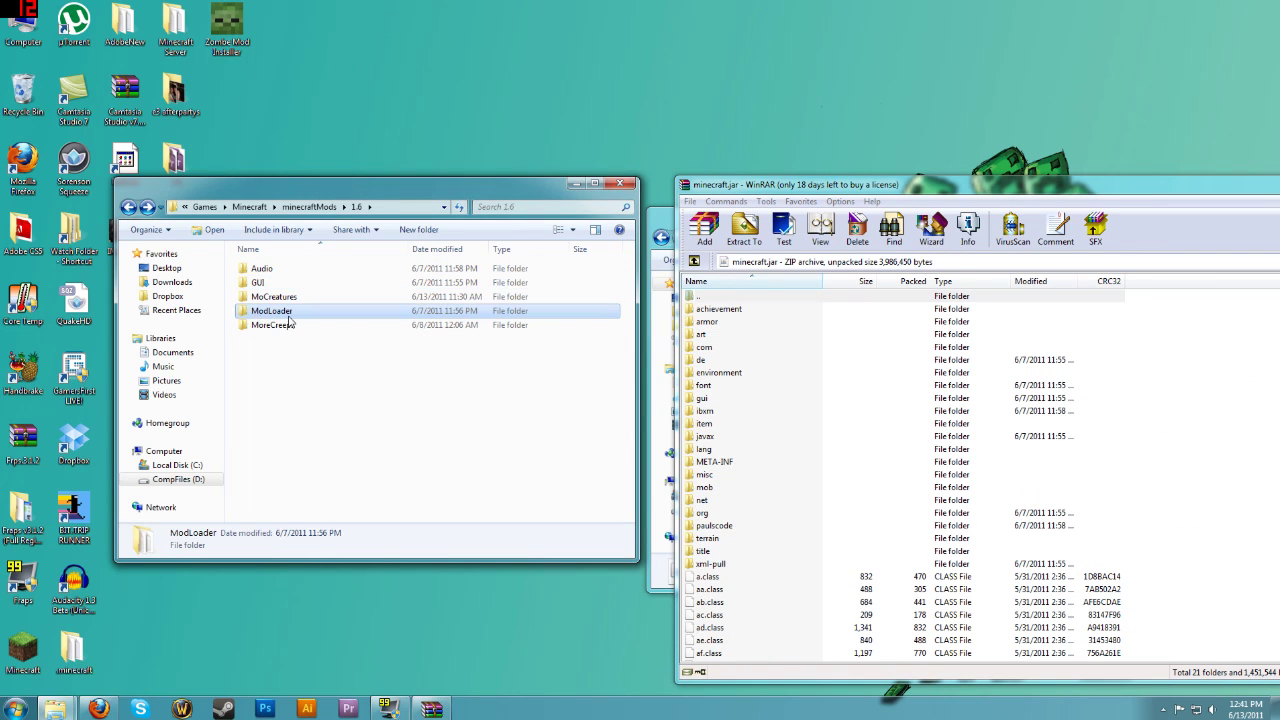
click(268, 272)
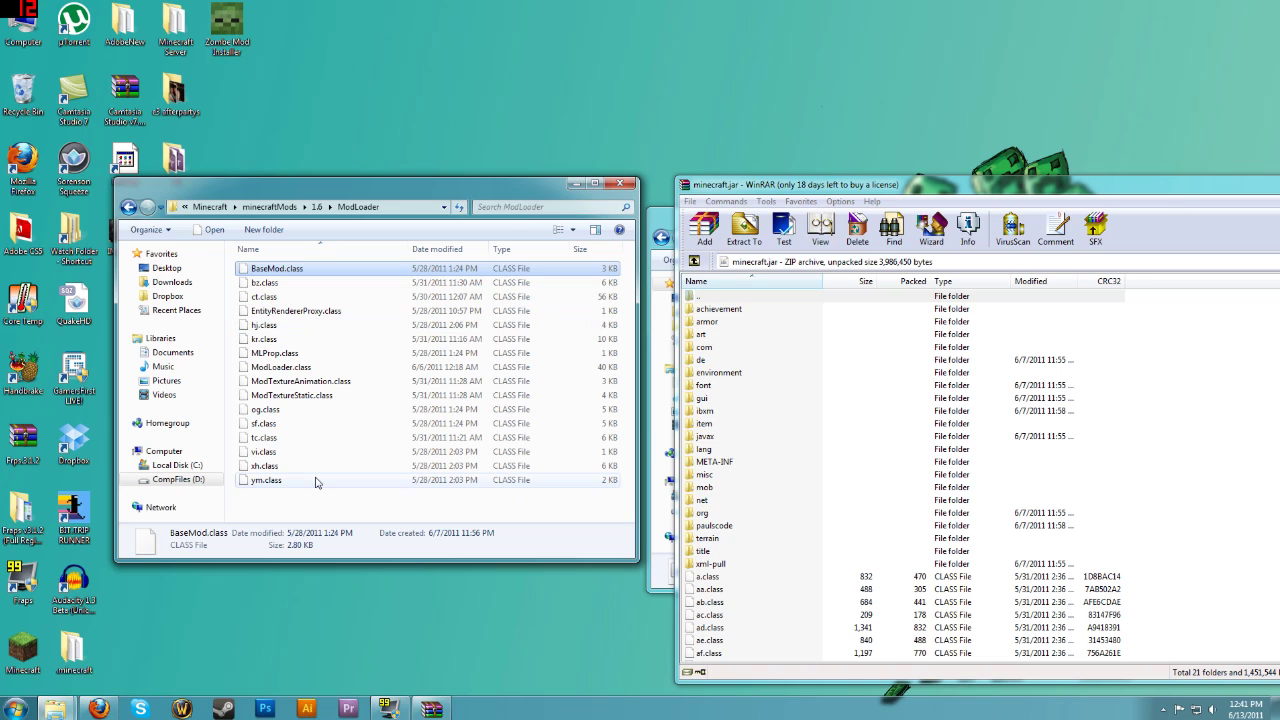
key(ctrl+a)
drag(261, 484, 1000, 520)
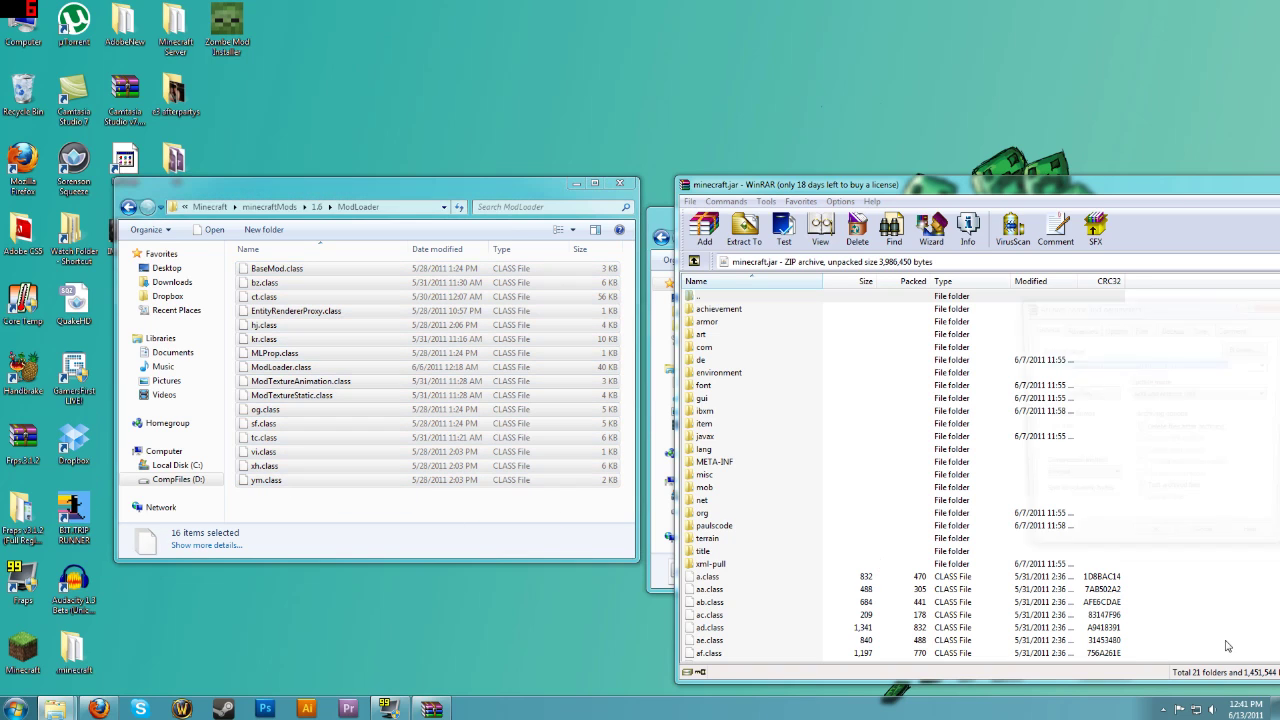
click(1152, 546)
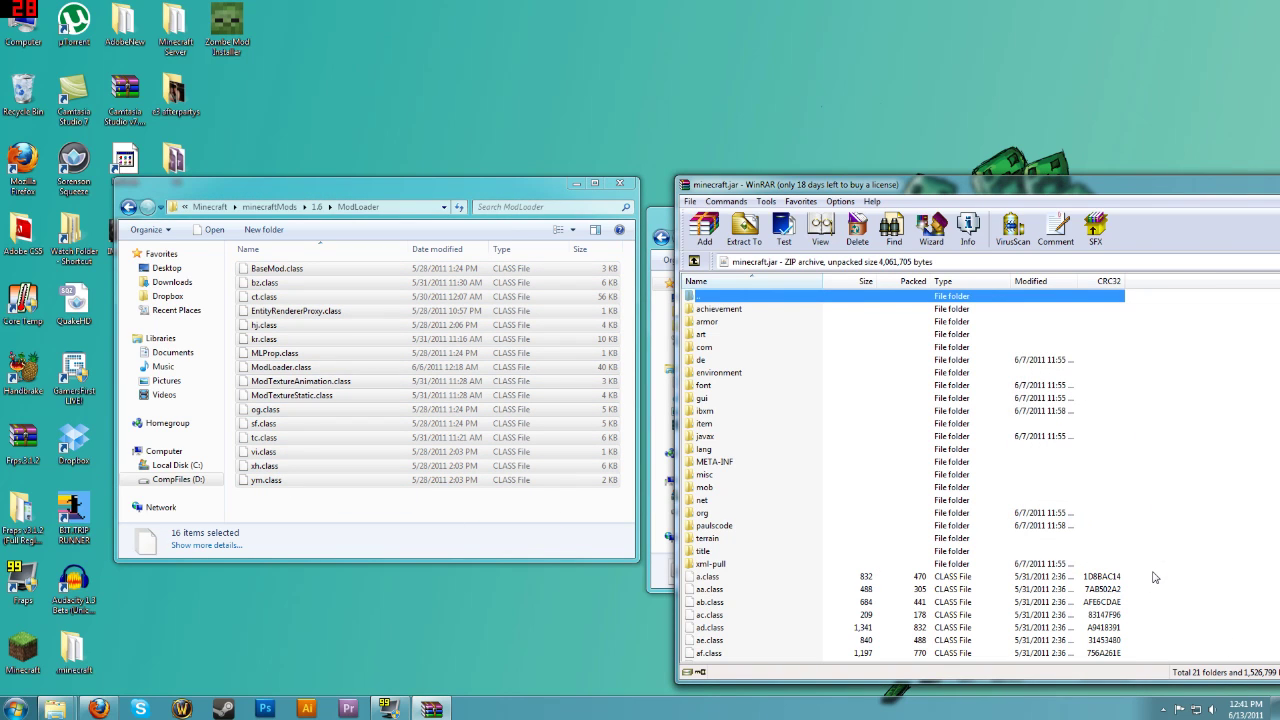
drag(1048, 193, 688, 138)
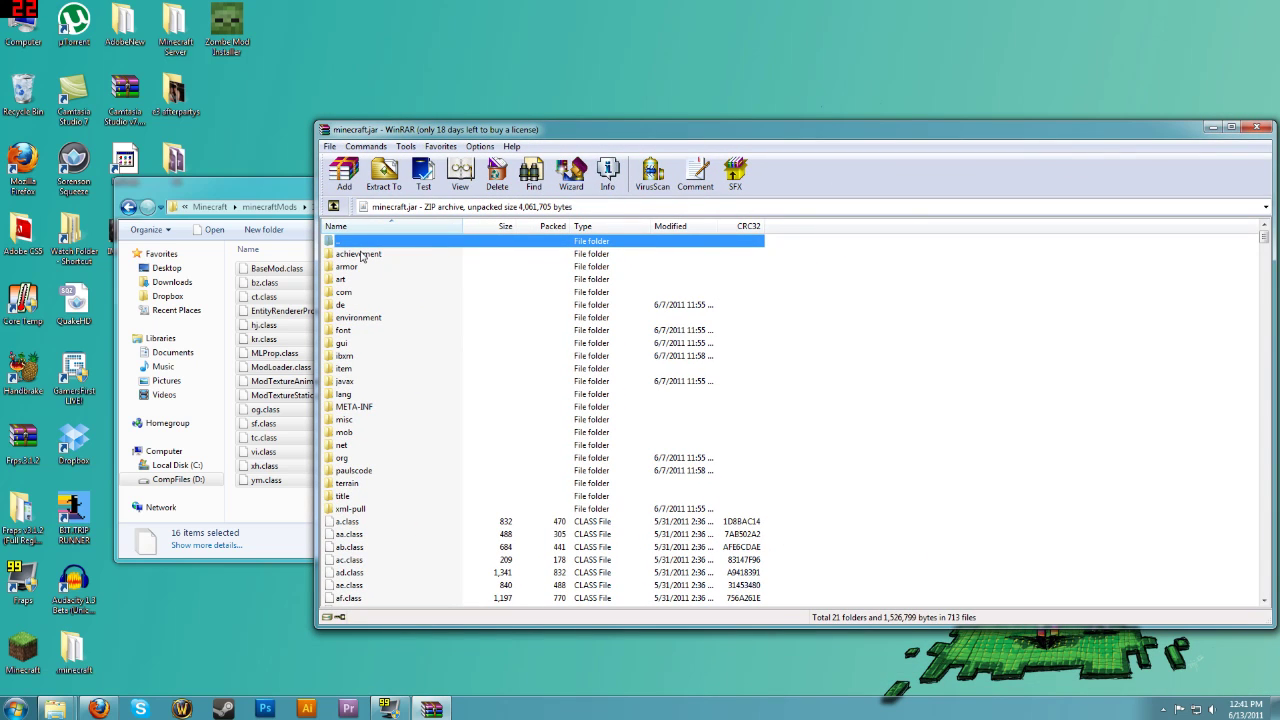
- Rearrange the windows, return the ModLoader window to the 1.6 folder, and bring minecraft.jar forward
drag(238, 184, 197, 211)
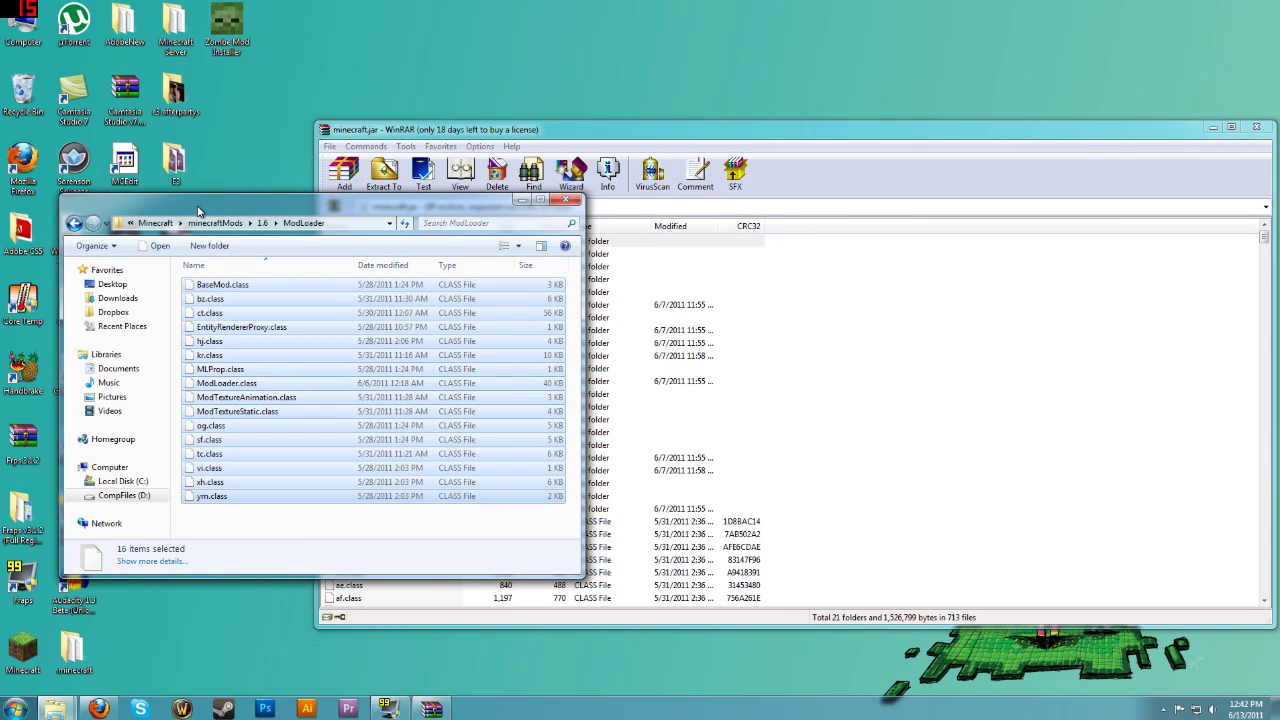
drag(420, 129, 432, 131)
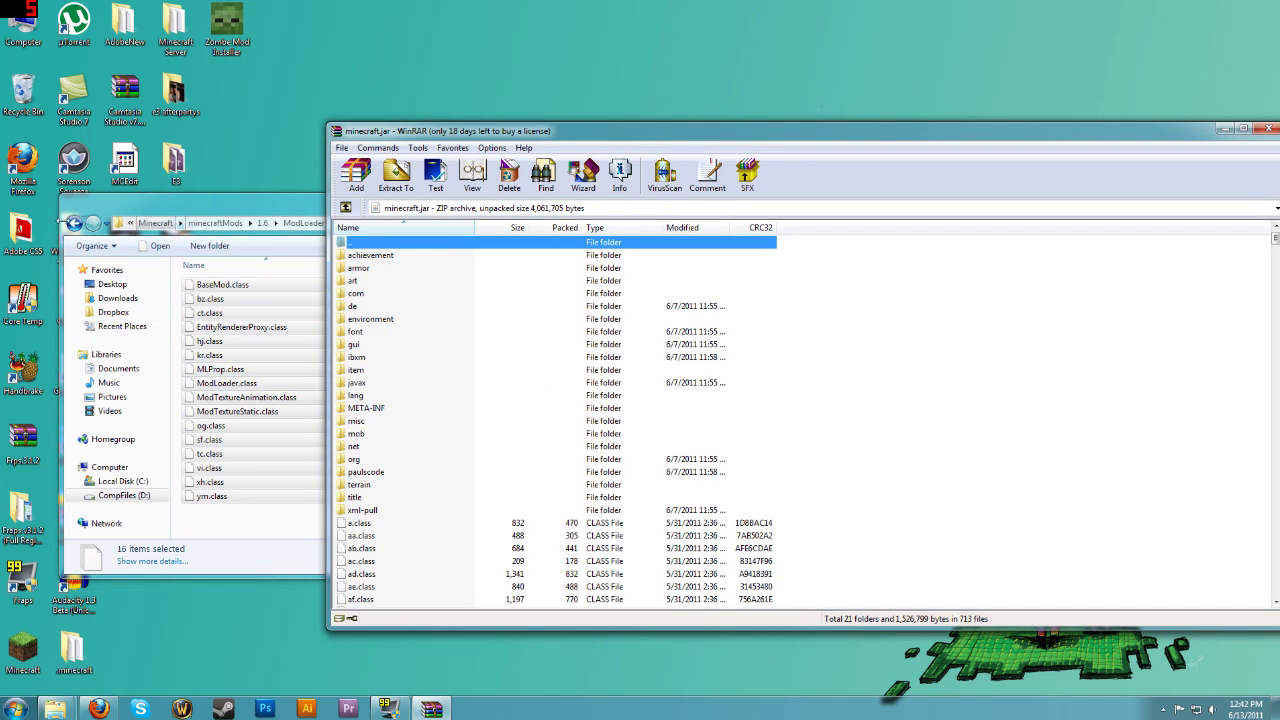
click(74, 222)
click(648, 137)
drag(648, 137, 678, 147)
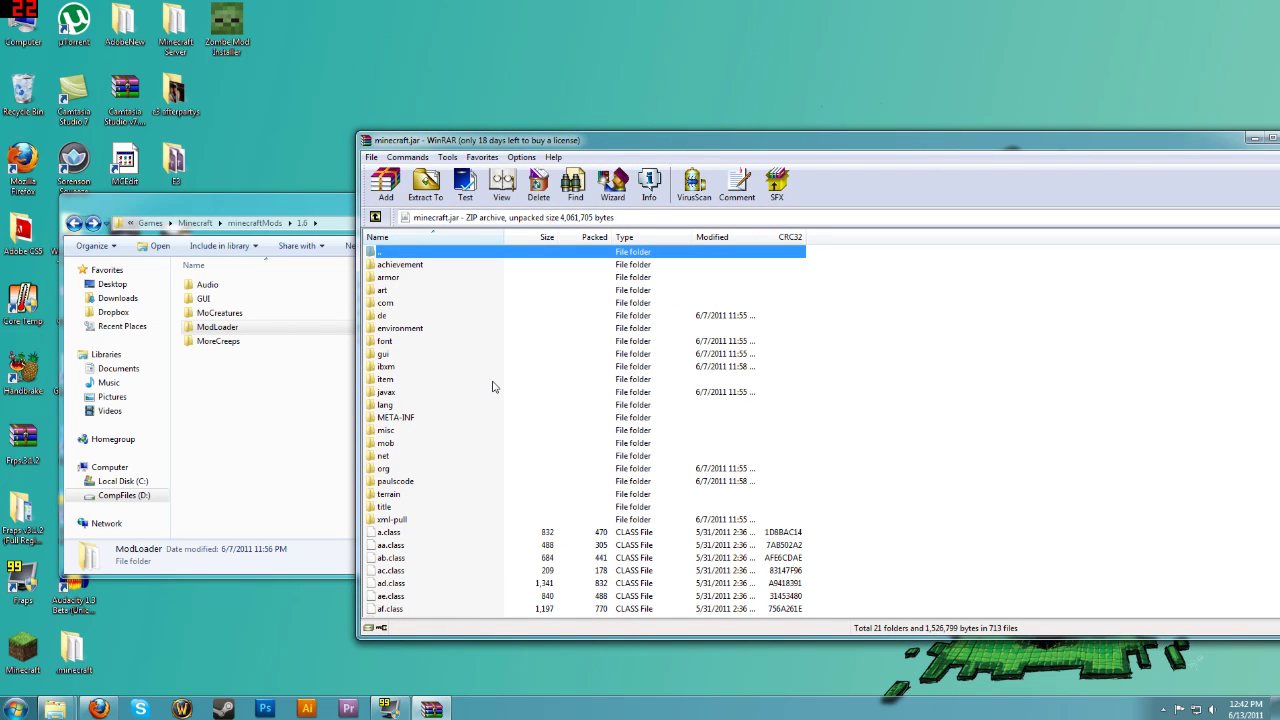
- Delete the META-INF folder from minecraft.jar, confirm, and close the archive
click(394, 419)
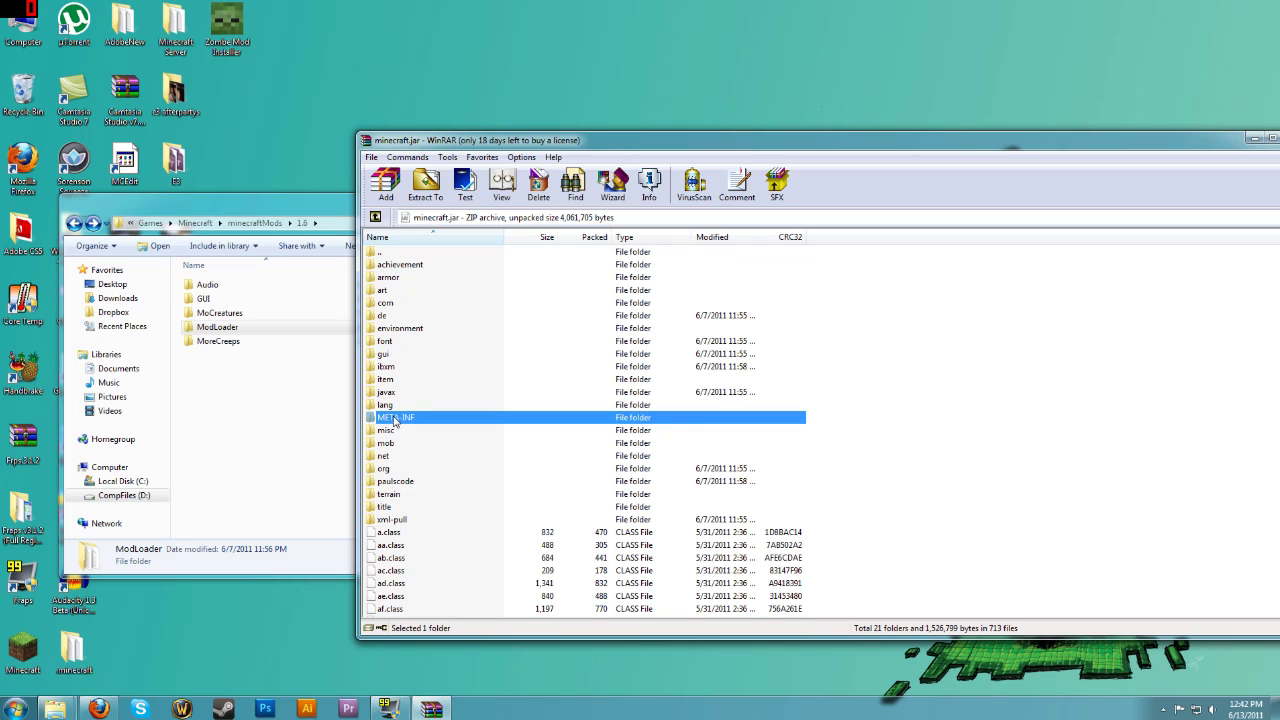
key(Delete)
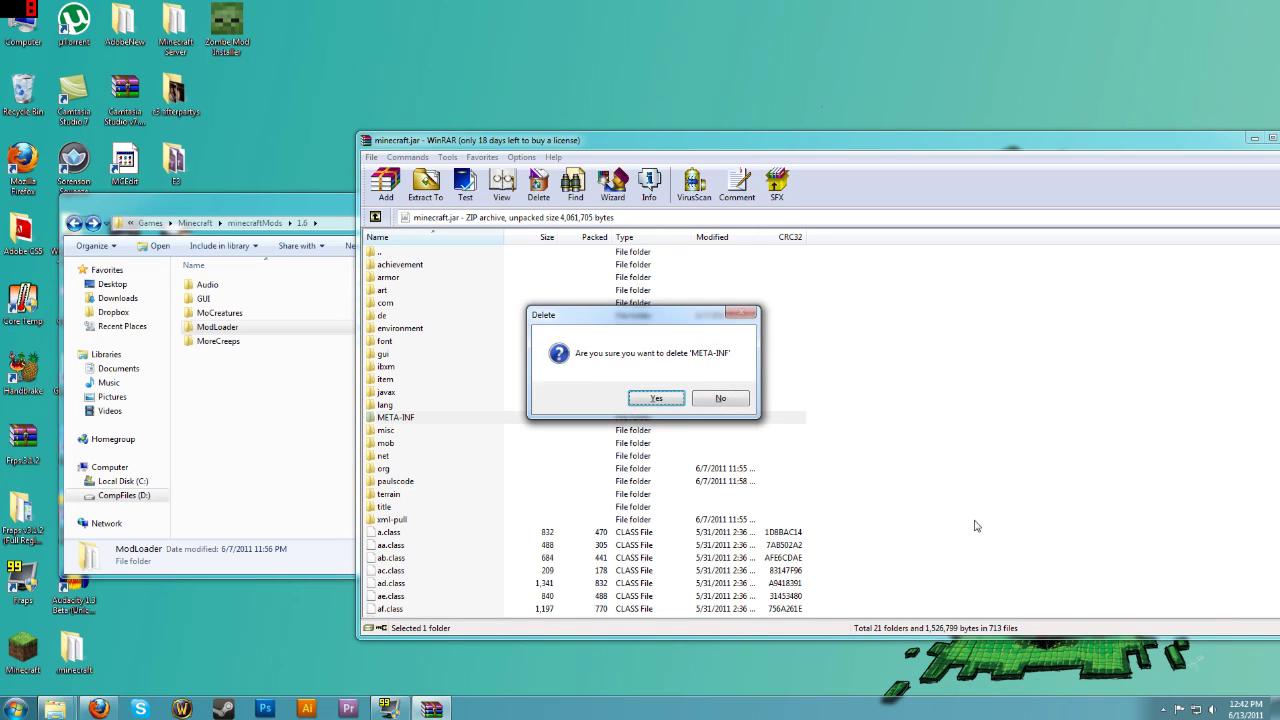
click(660, 399)
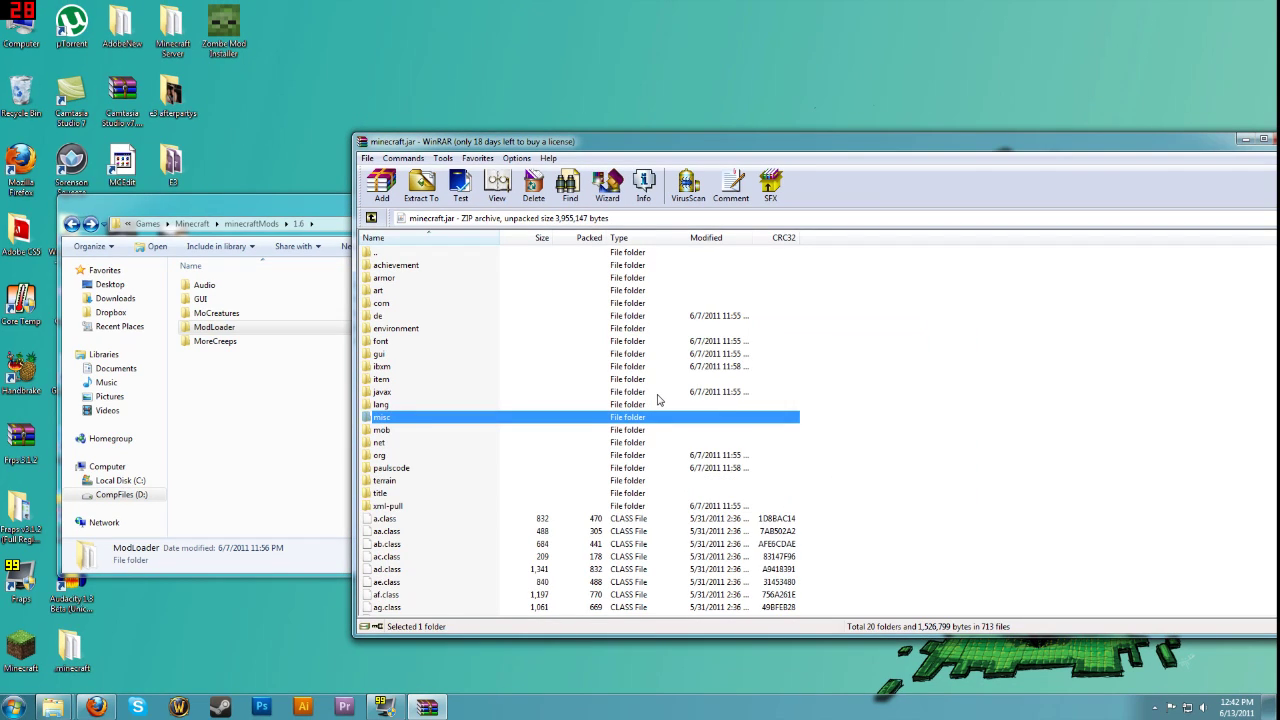
drag(742, 145, 499, 176)
click(1045, 173)
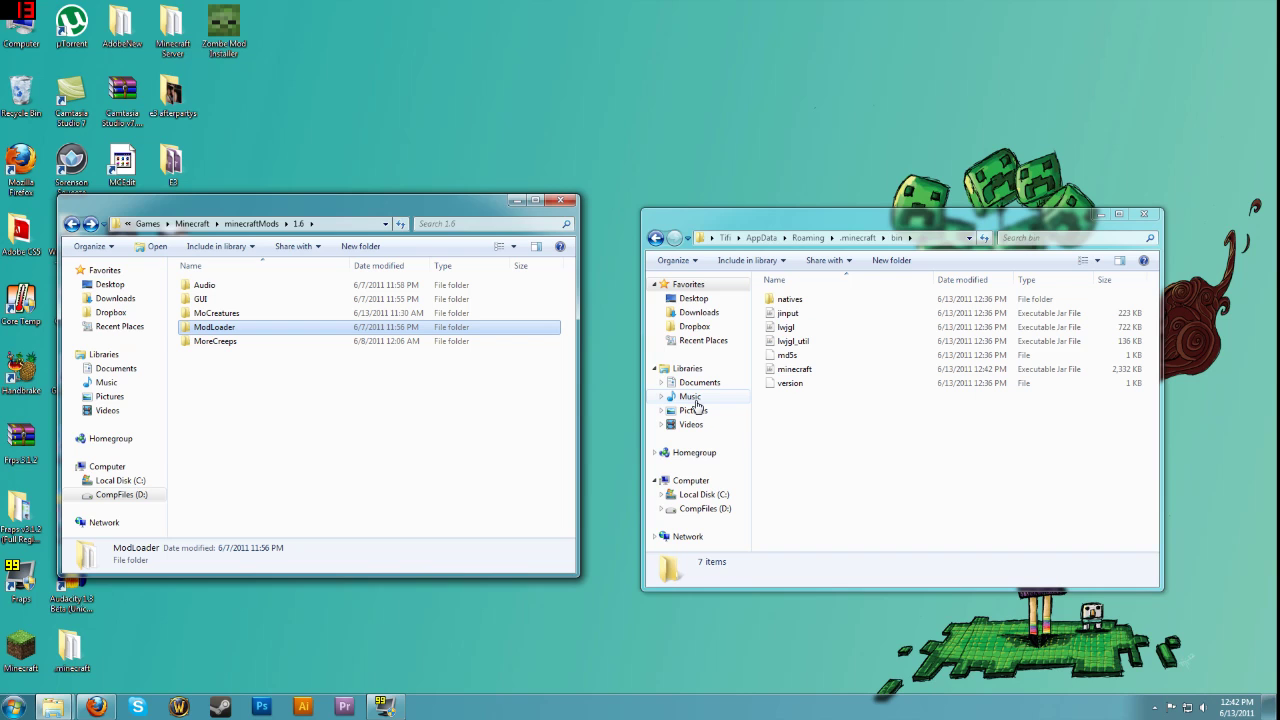
- Switch the right window from the bin folder back to the .minecraft folder
drag(262, 201, 320, 215)
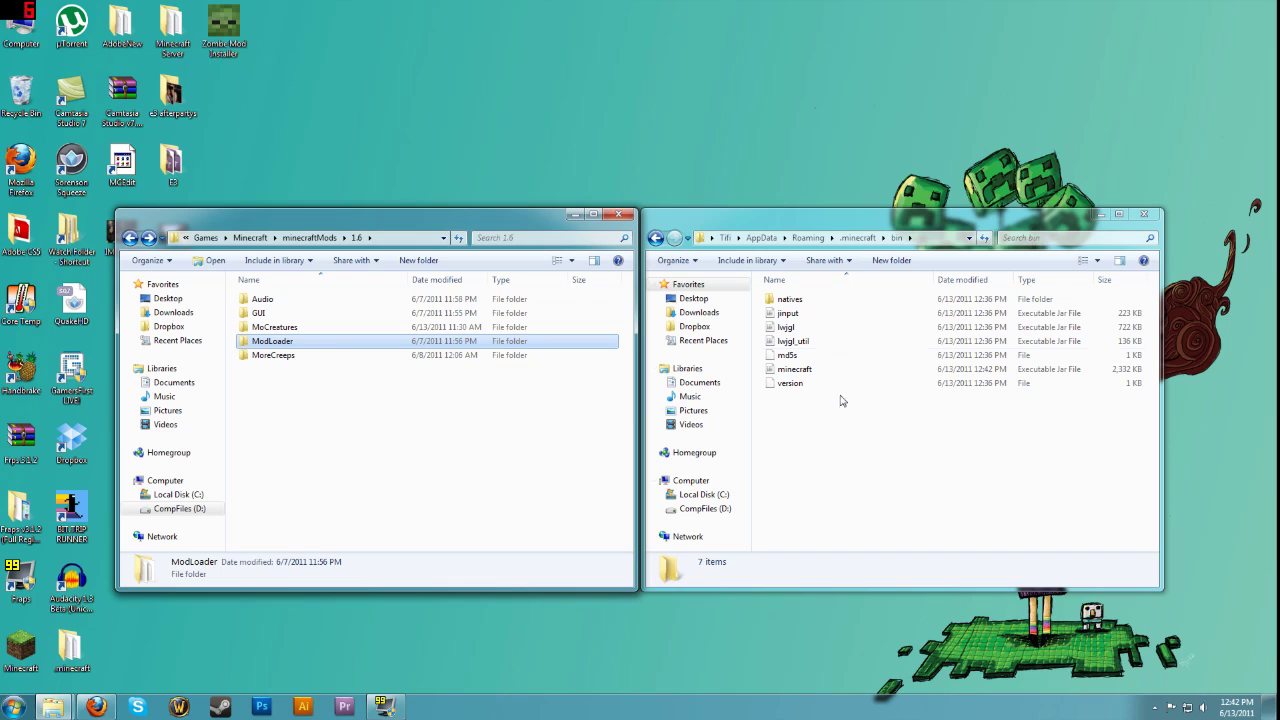
click(275, 358)
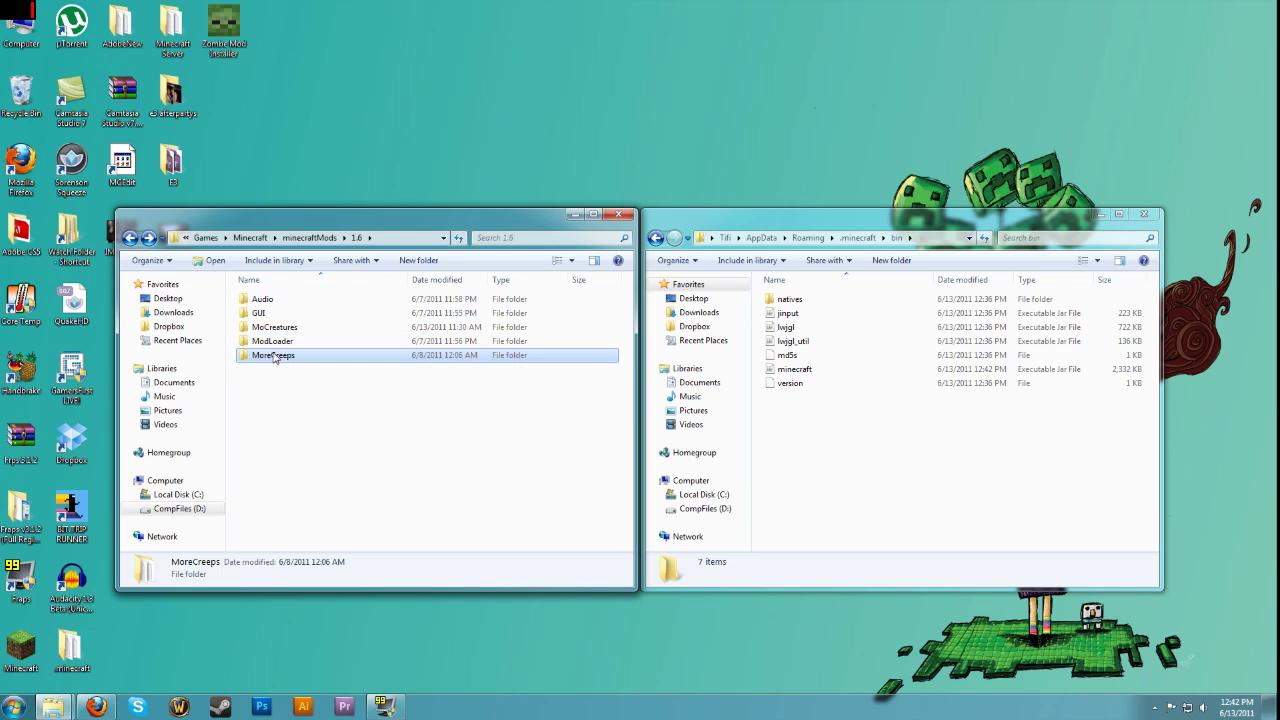
drag(803, 216, 814, 220)
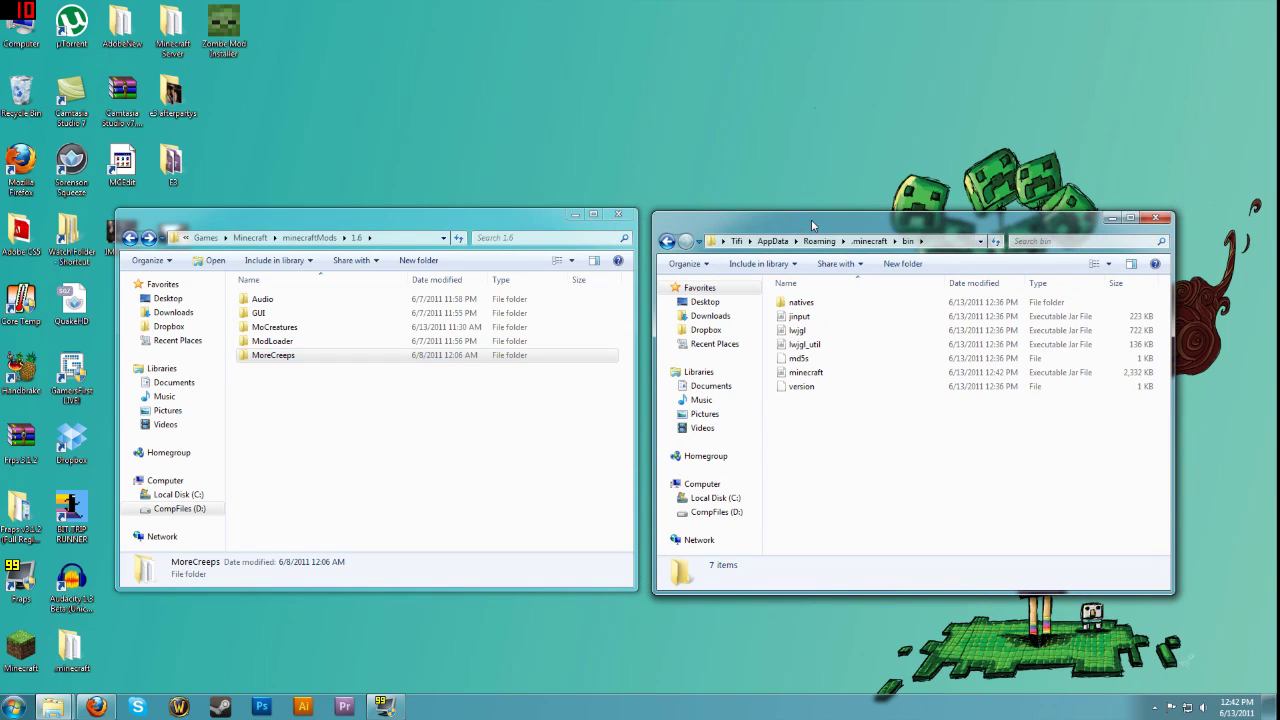
click(661, 248)
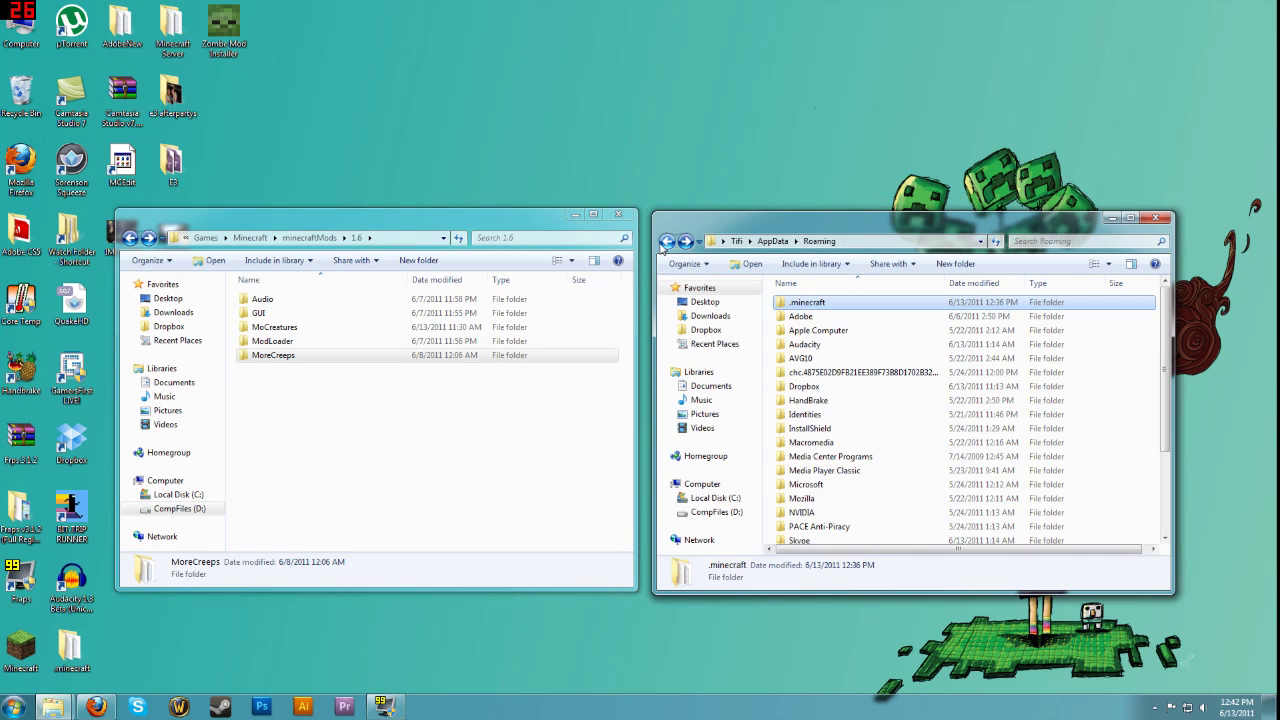
double_click(850, 302)
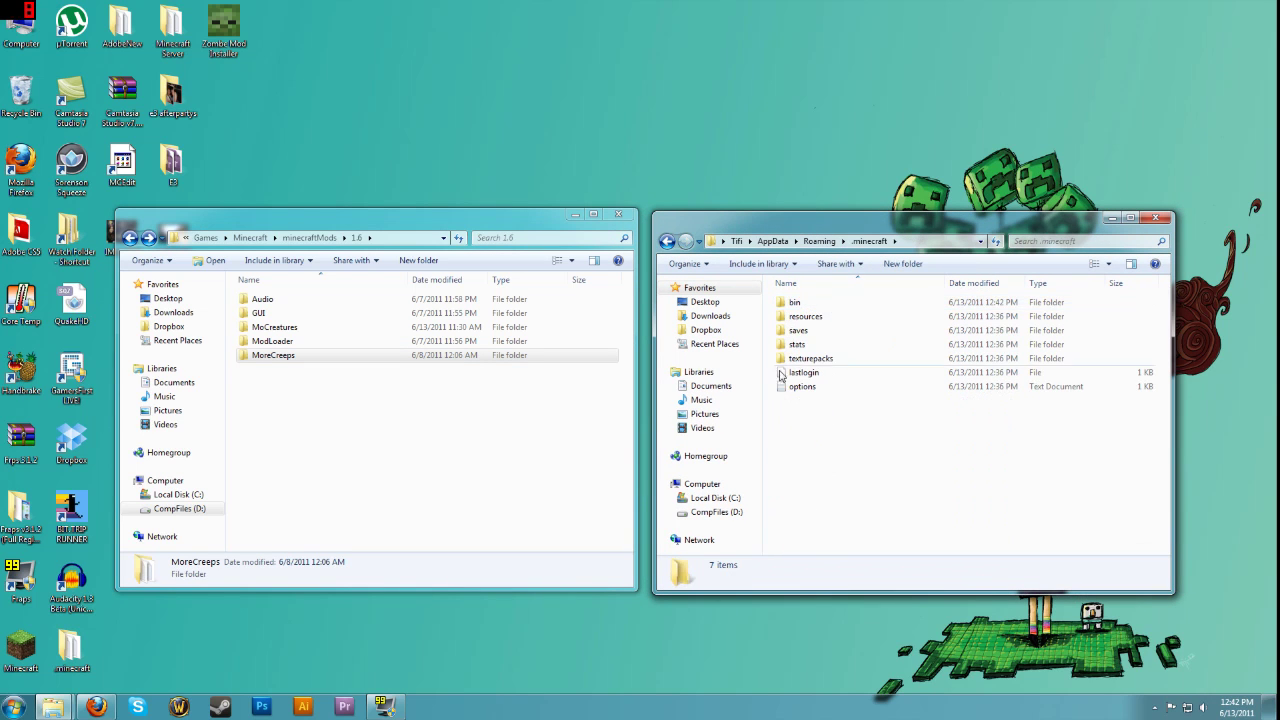
- Open the MoreCreeps mod folder and its Readme file
double_click(272, 355)
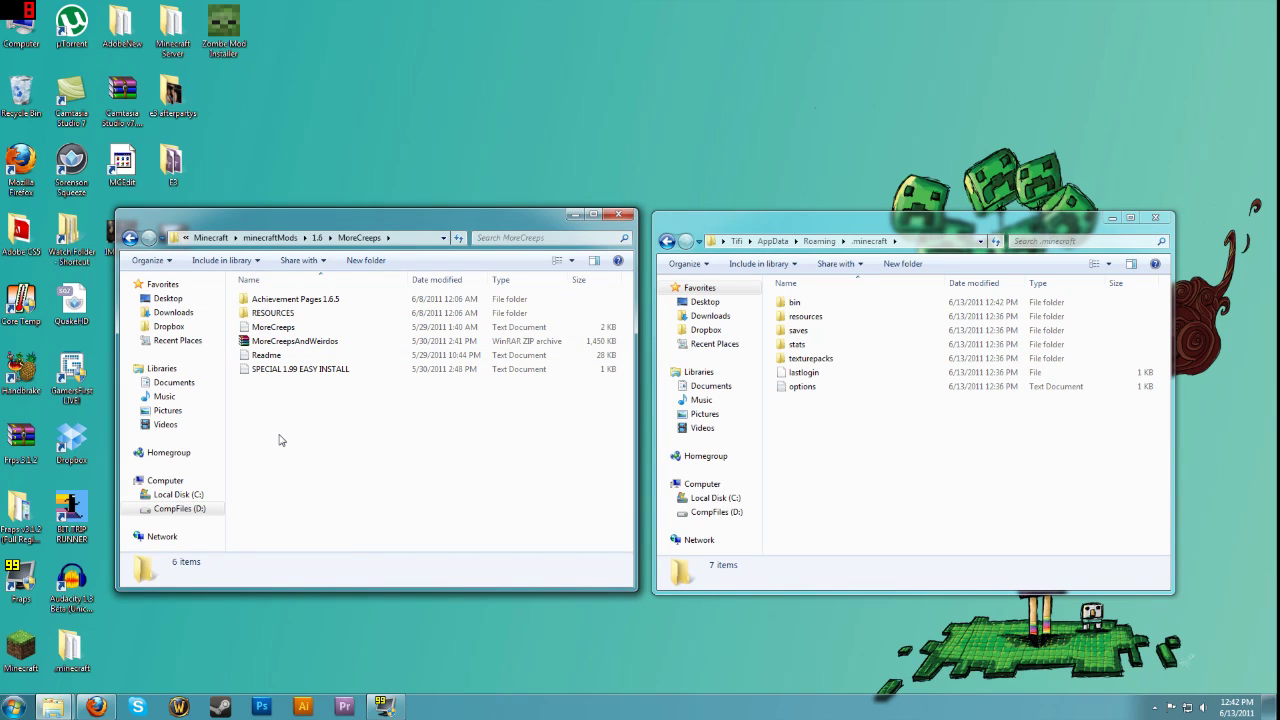
click(252, 358)
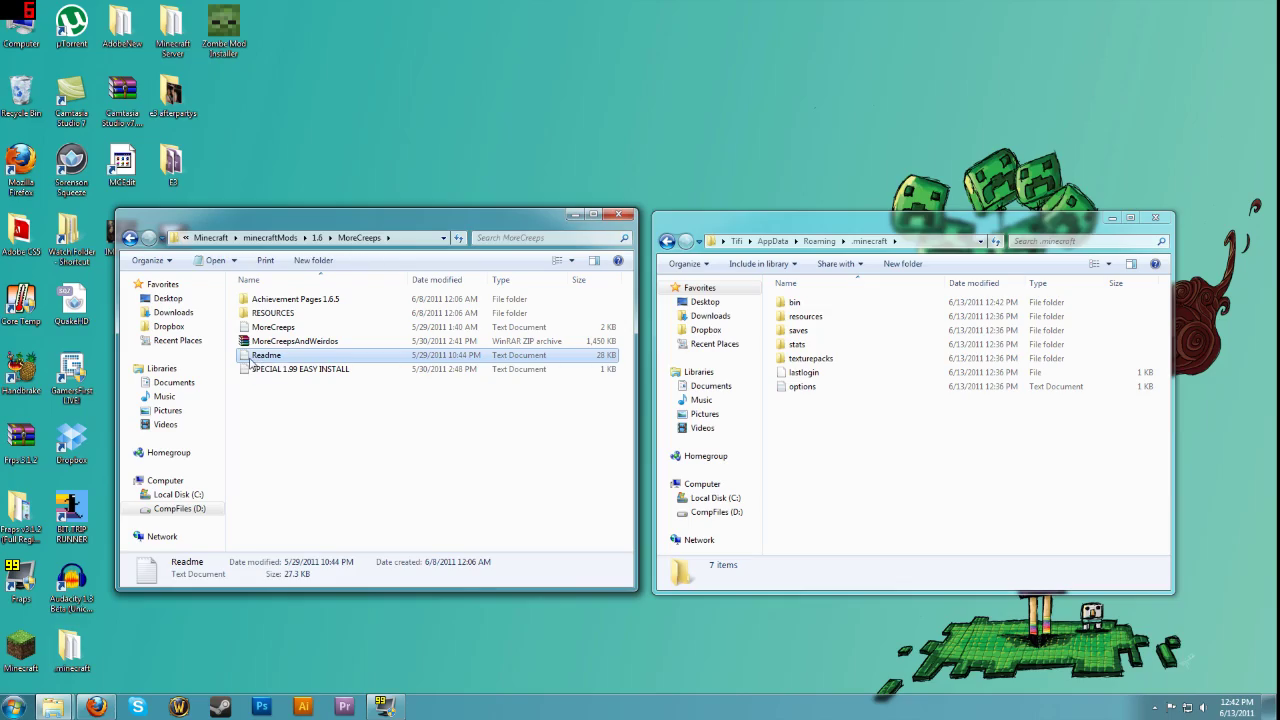
double_click(258, 358)
- Scroll the Readme to the INSTALL: section, highlight the heading, then minimize Notepad
drag(1068, 192, 1075, 304)
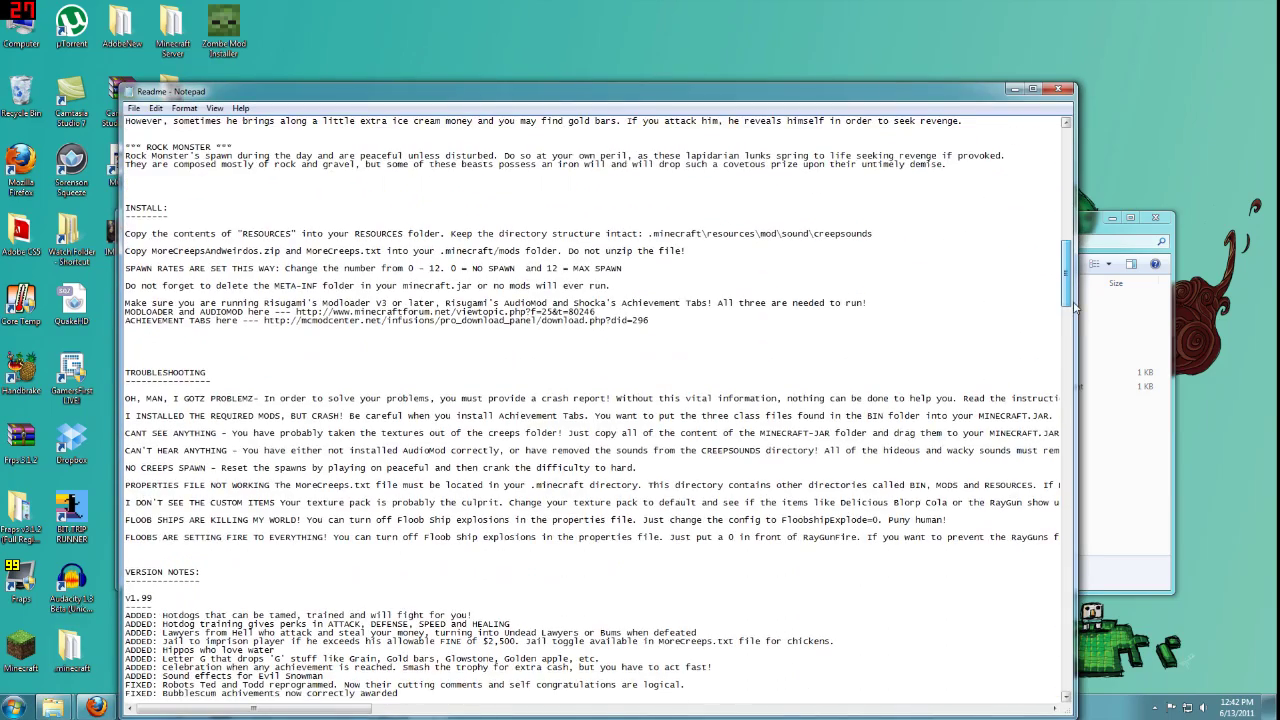
double_click(146, 208)
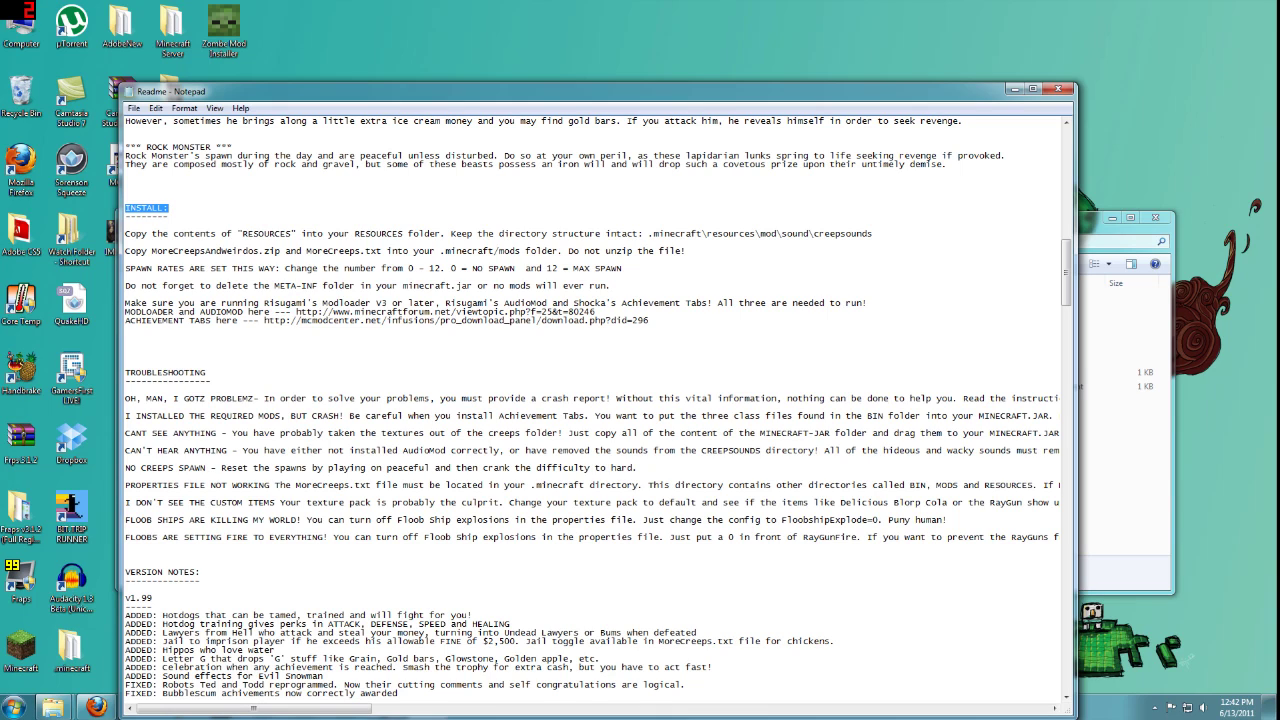
click(1058, 89)
- Copy the mod folder from RESOURCES into the .minecraft resources folder
click(270, 313)
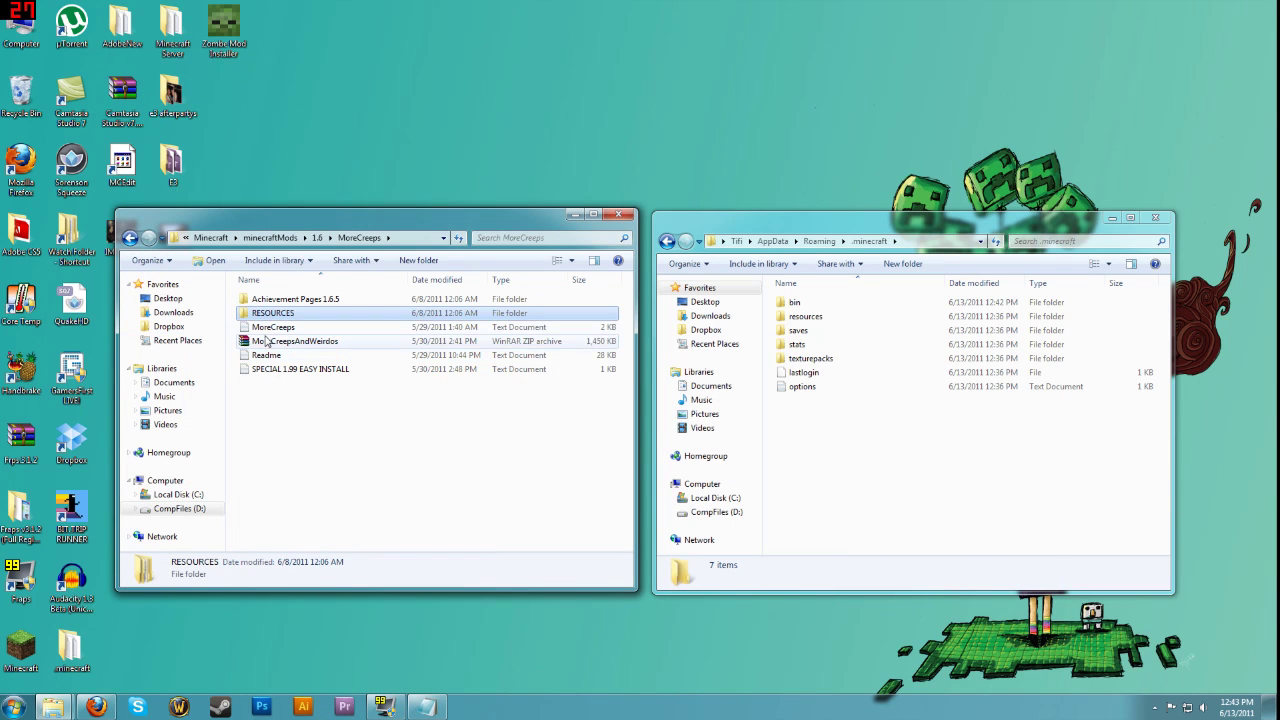
double_click(252, 314)
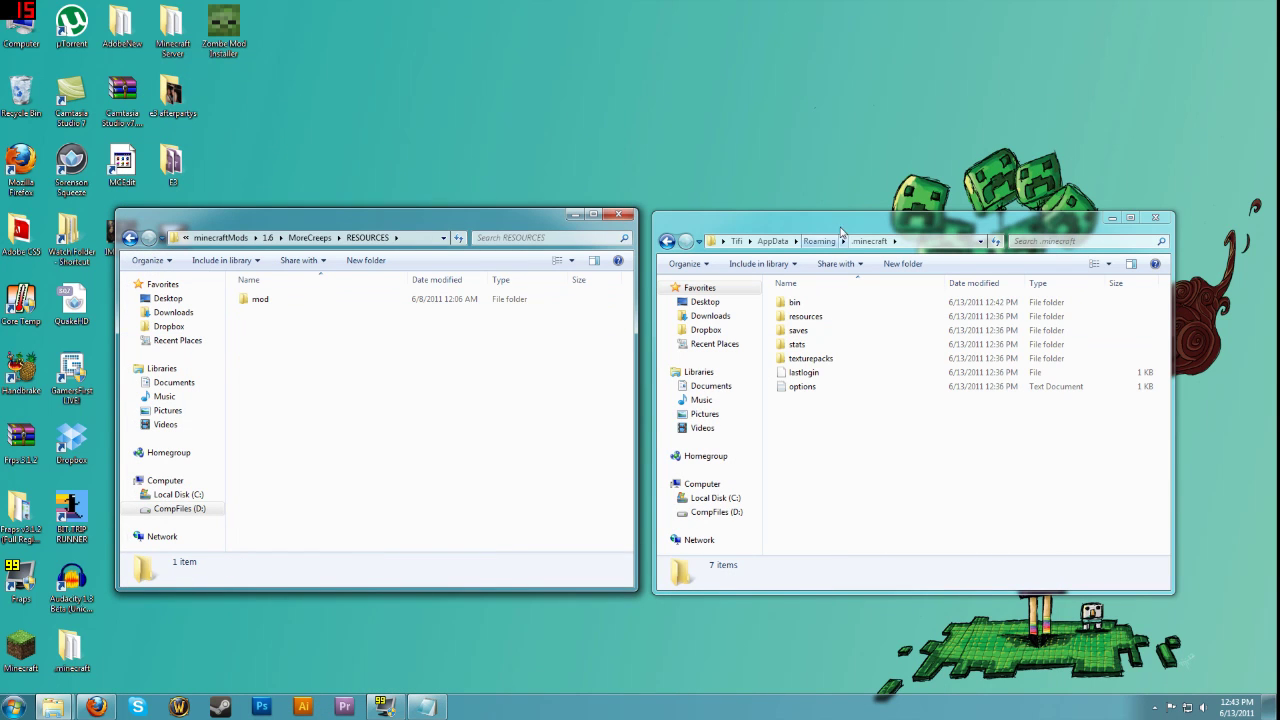
drag(840, 232, 854, 207)
click(830, 292)
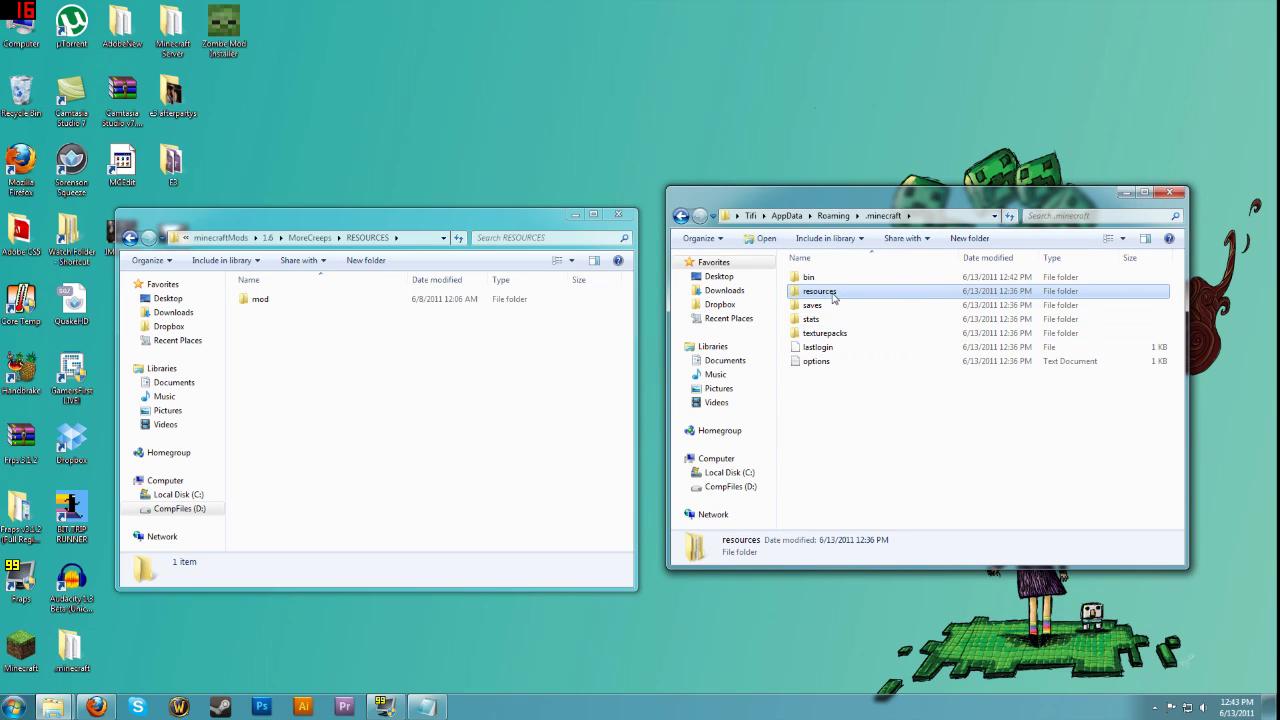
double_click(820, 291)
drag(245, 308, 1000, 443)
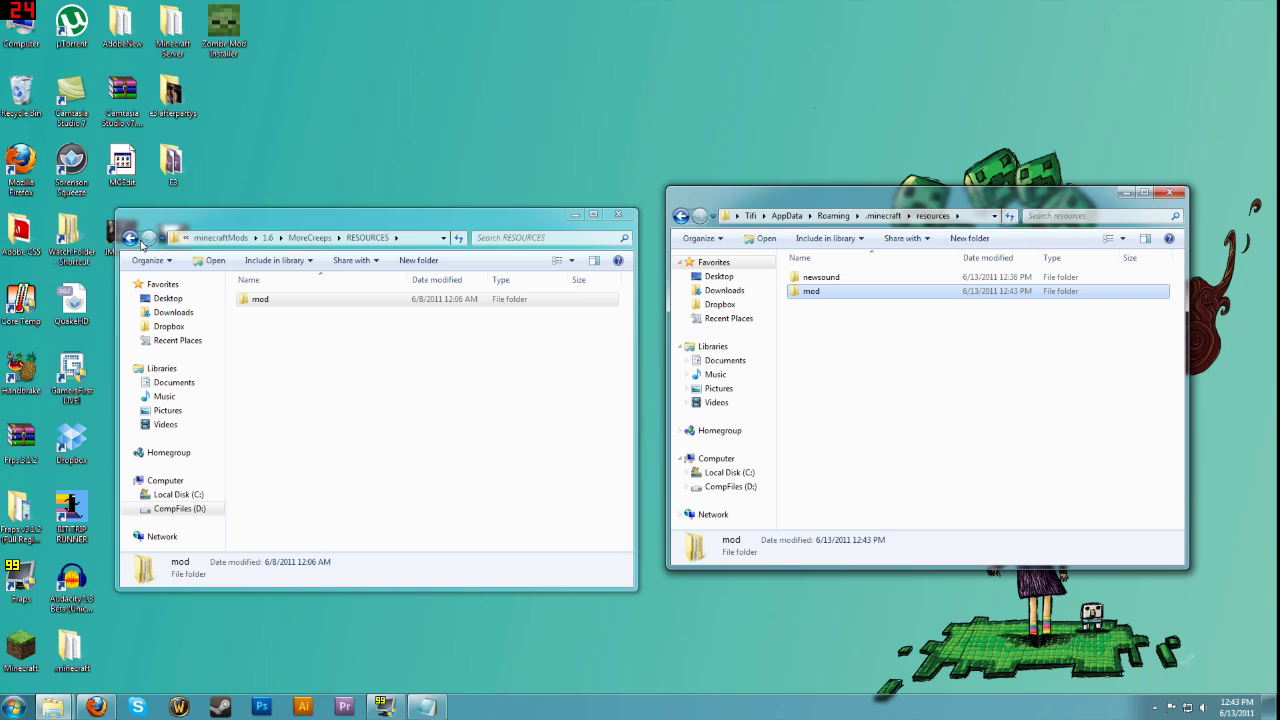
- Return both windows to MoreCreeps and .minecraft, glancing at the Readme again
click(130, 237)
click(681, 216)
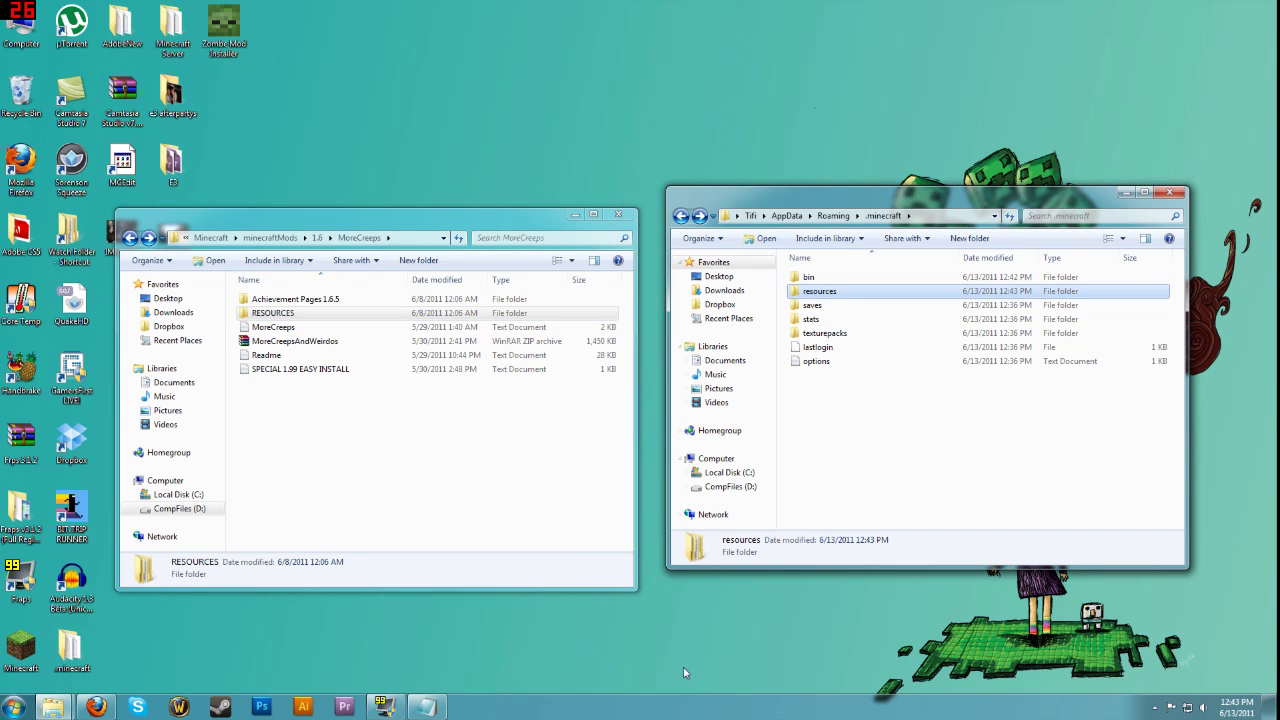
click(430, 708)
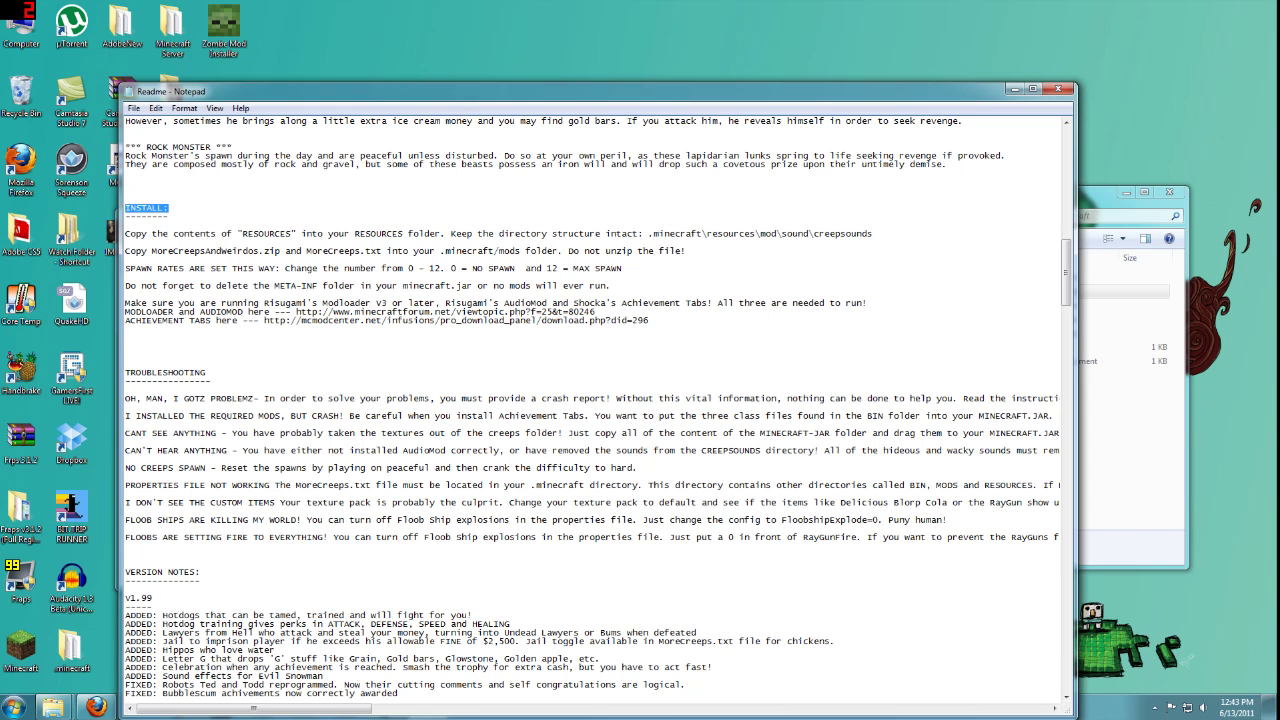
click(1013, 89)
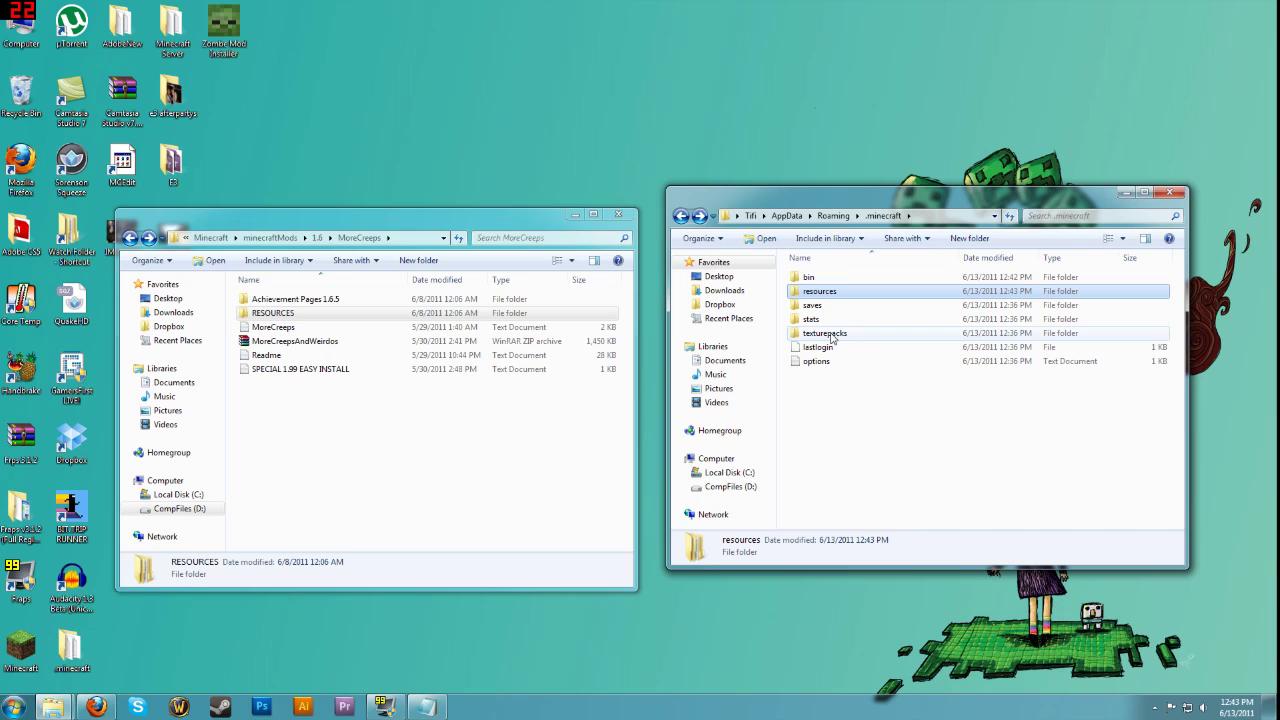
- Copy MoreCreeps and MoreCreepsAndWeirdos into .minecraft, then close and minimize both folder windows
click(268, 342)
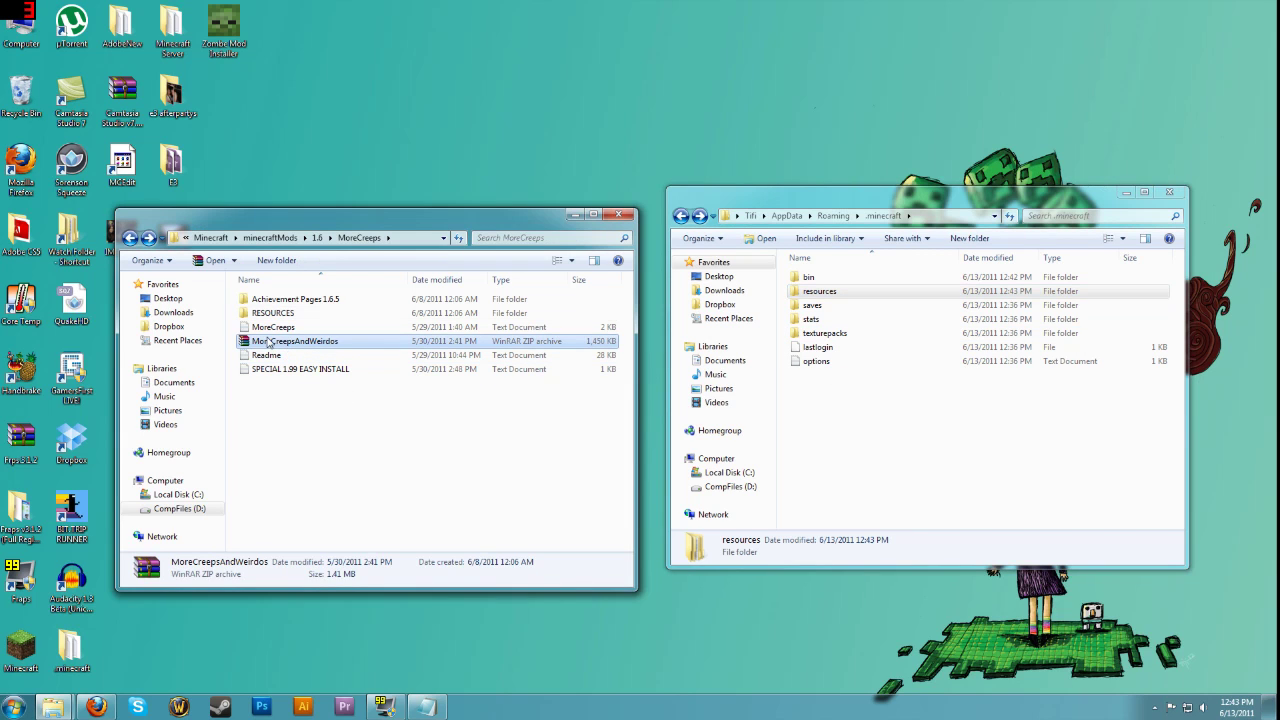
shift+click(270, 327)
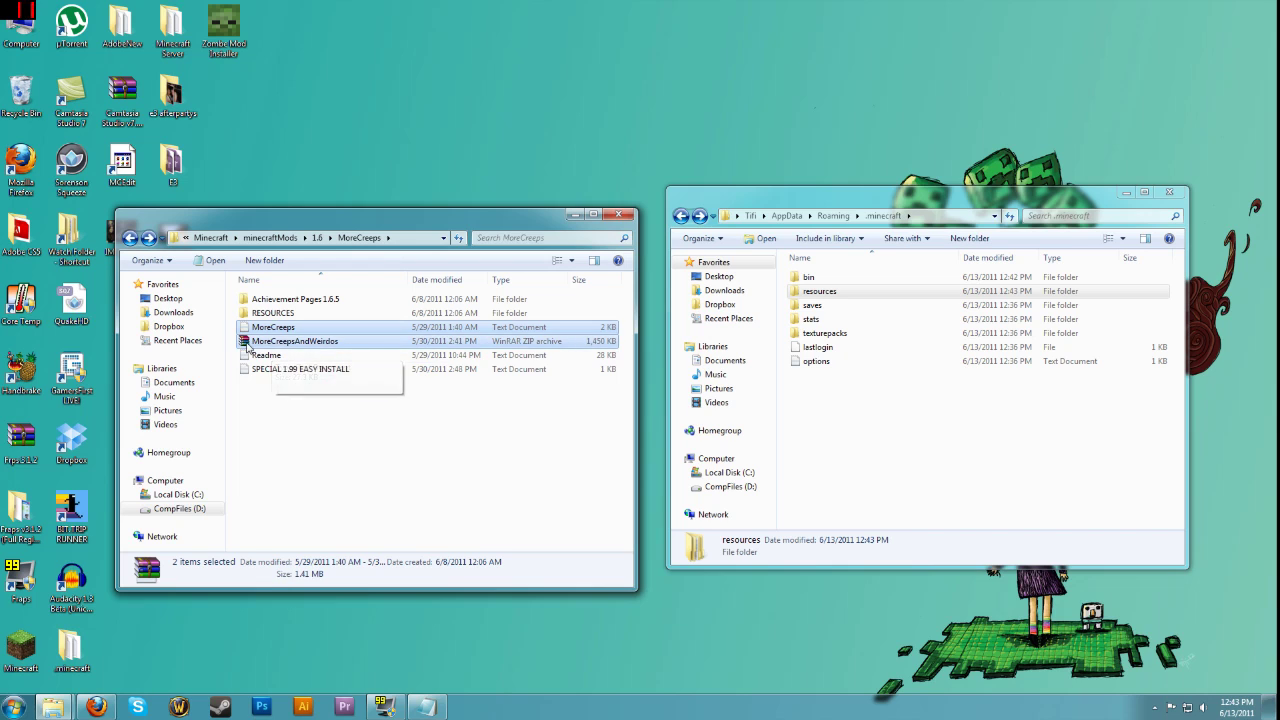
drag(378, 350, 900, 450)
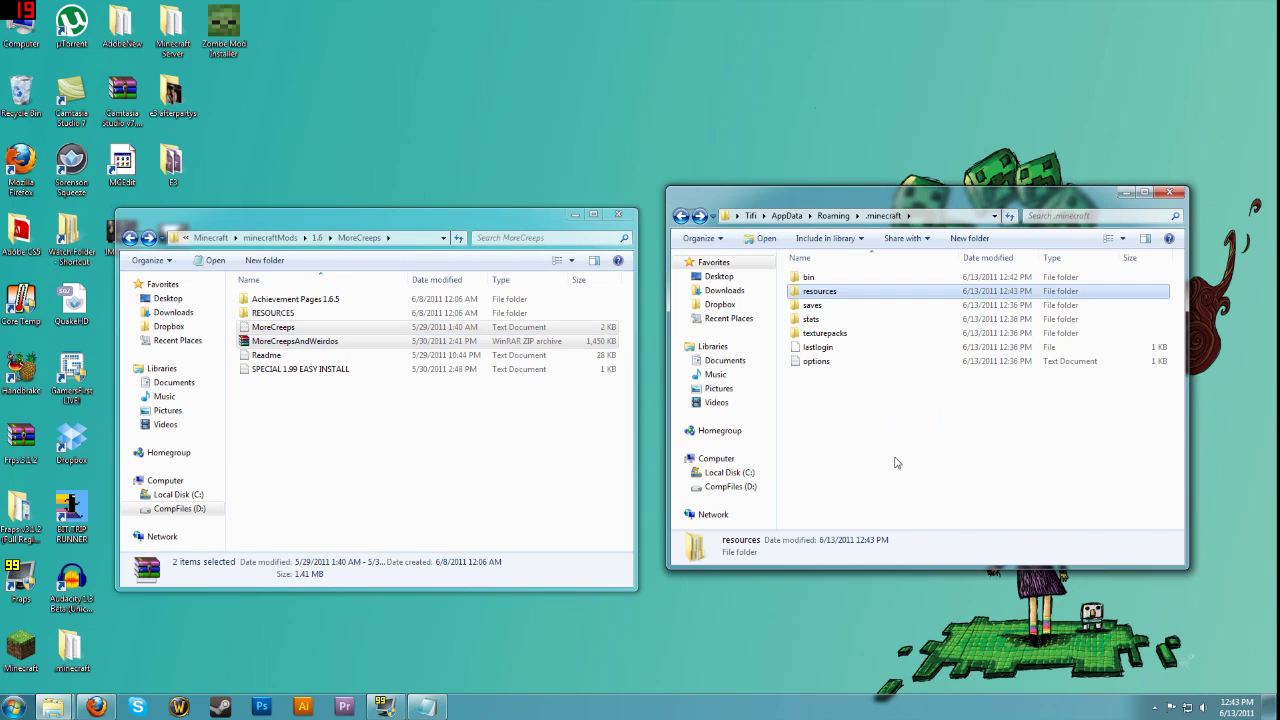
click(619, 217)
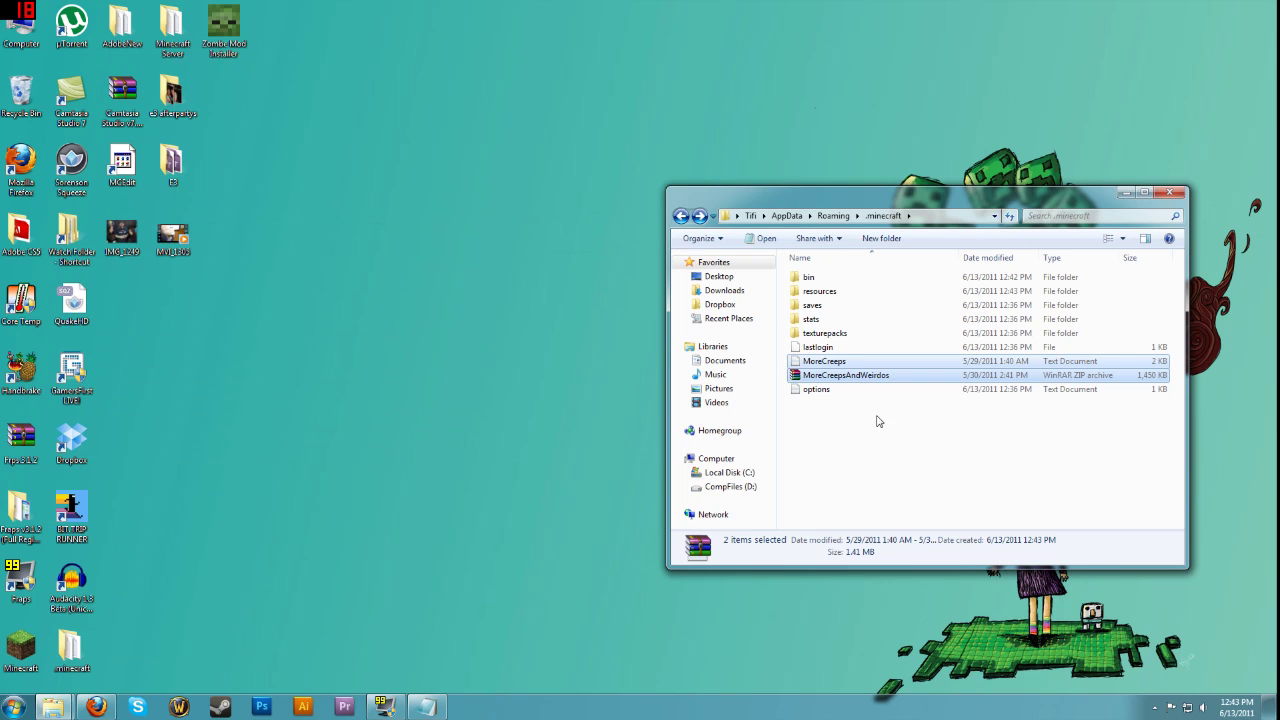
click(1124, 193)
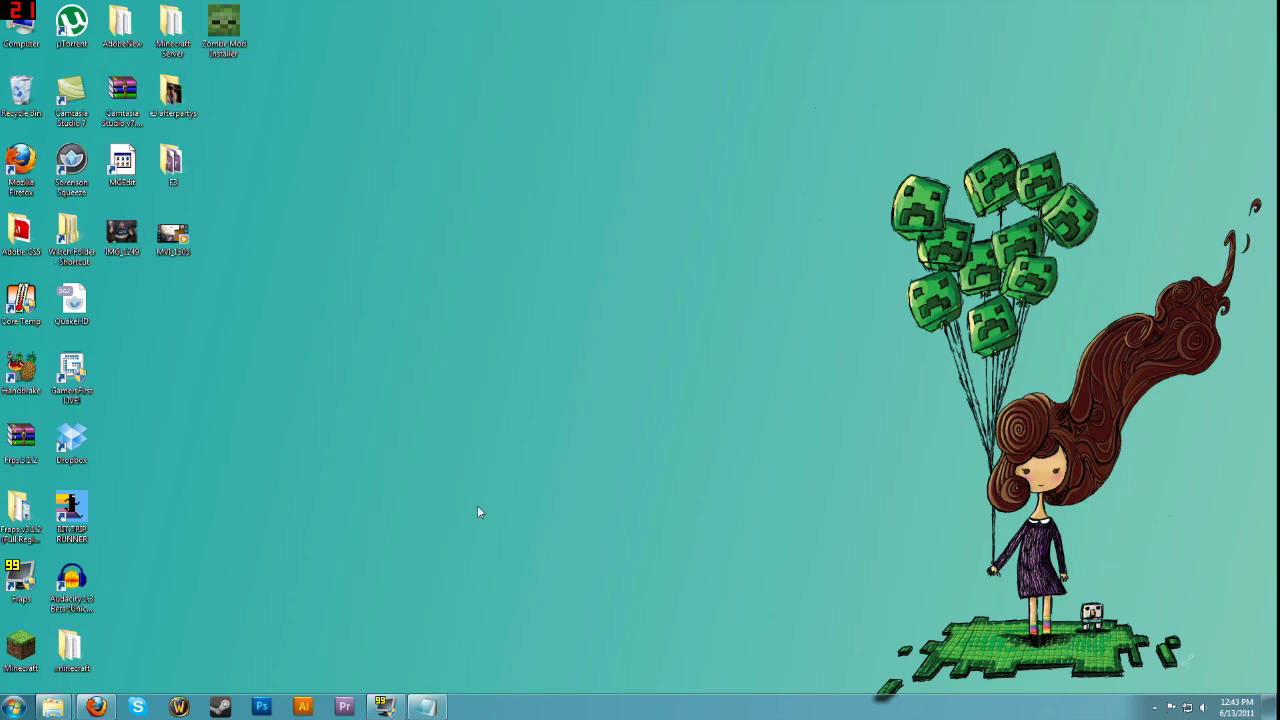
- Launch Minecraft from the desktop and log in on the launcher
double_click(21, 648)
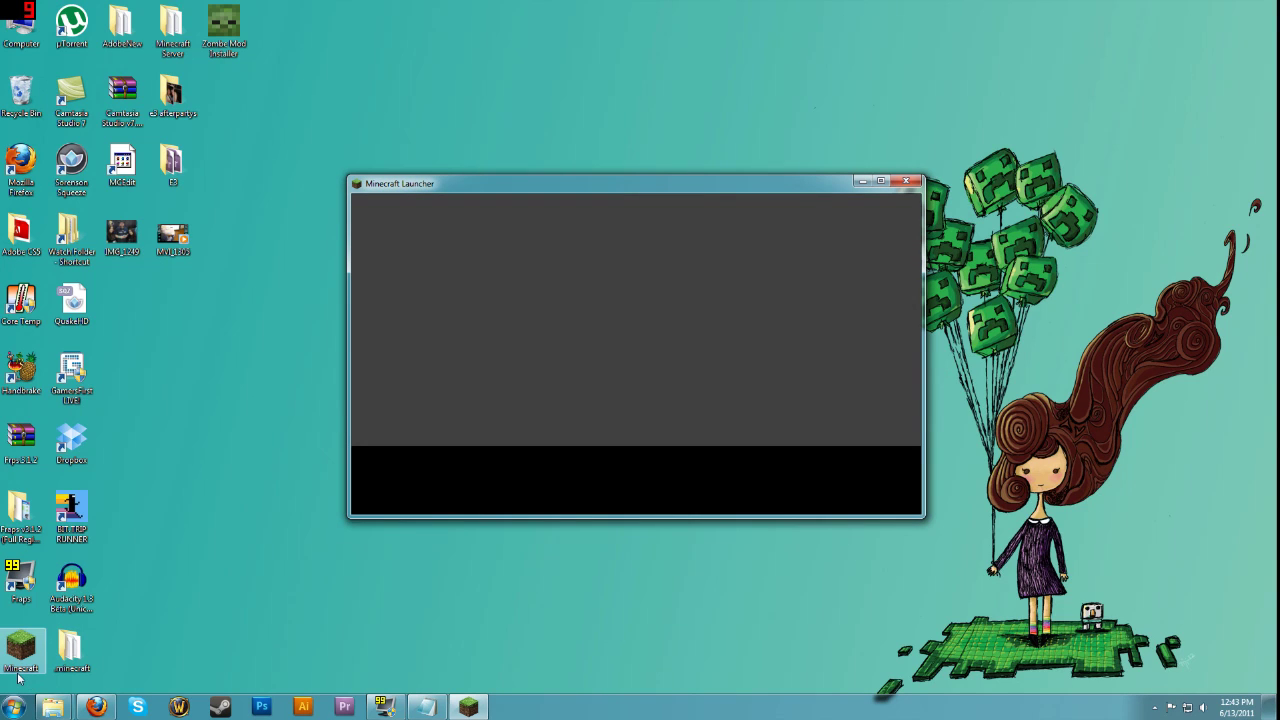
mouse_move(661, 180)
mouse_down()
mouse_move(648, 151)
mouse_move(655, 196)
mouse_up()
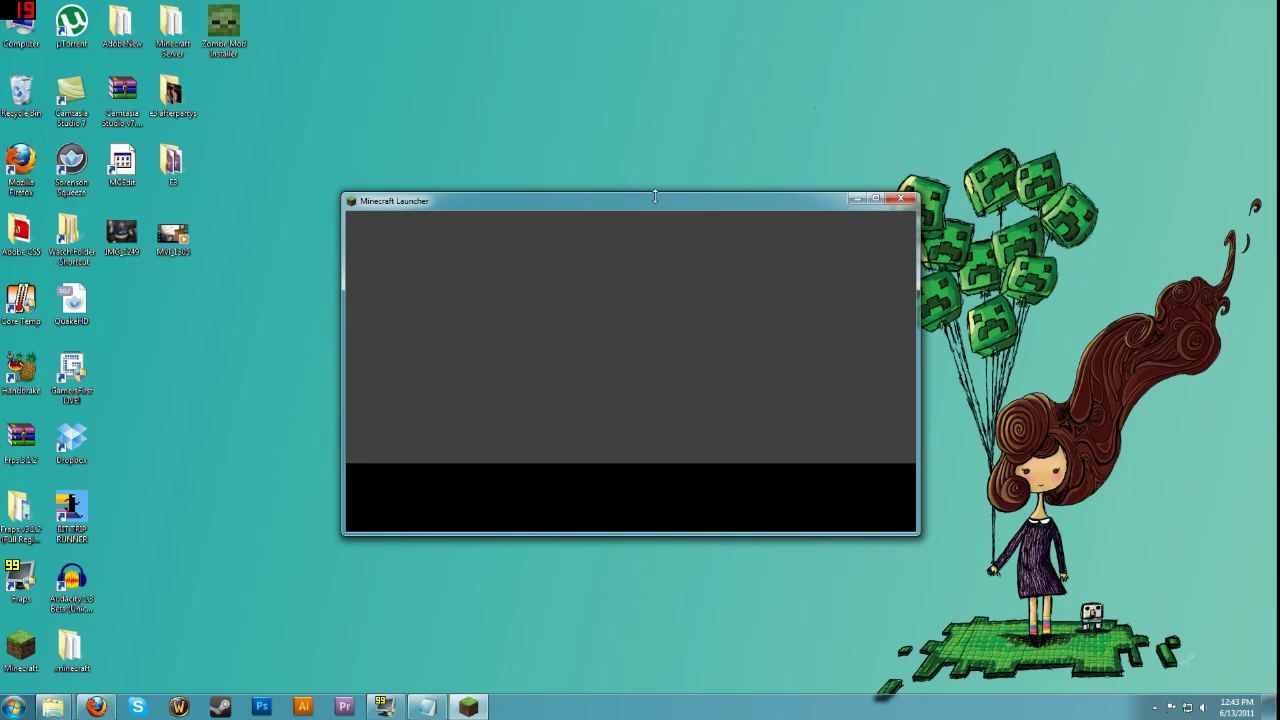
drag(662, 205, 665, 209)
mouse_move(52, 705)
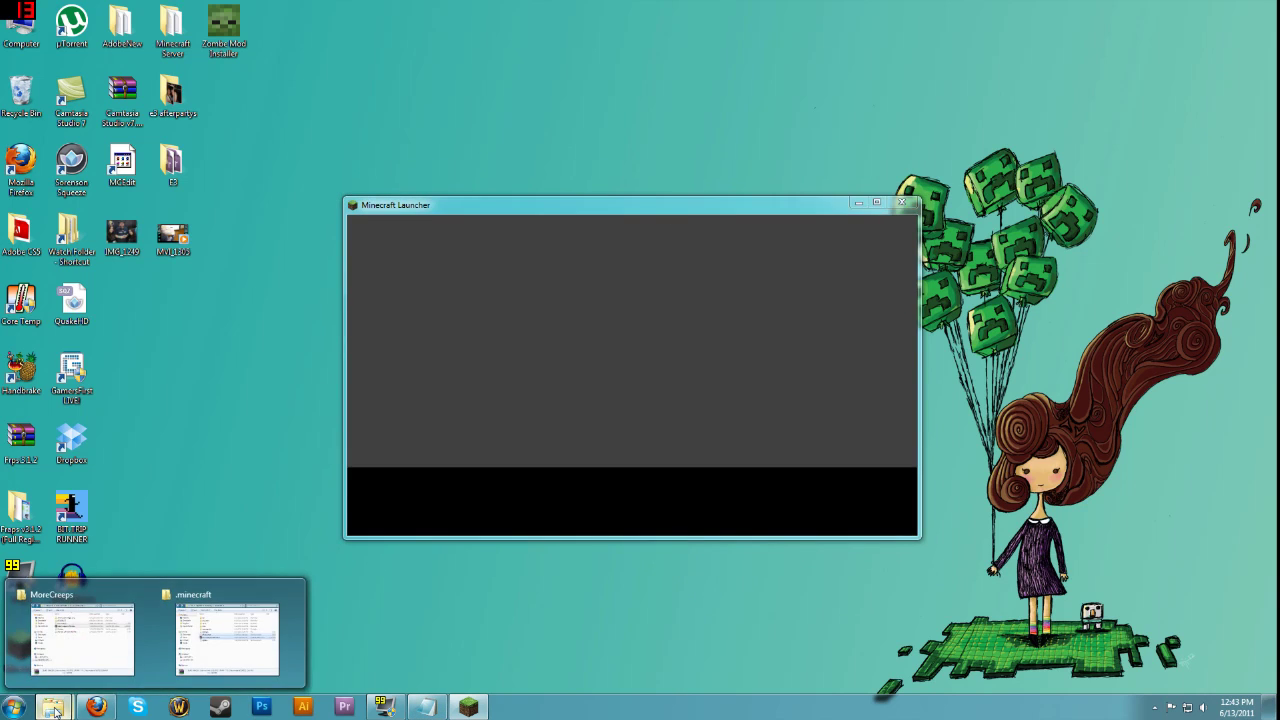
click(65, 667)
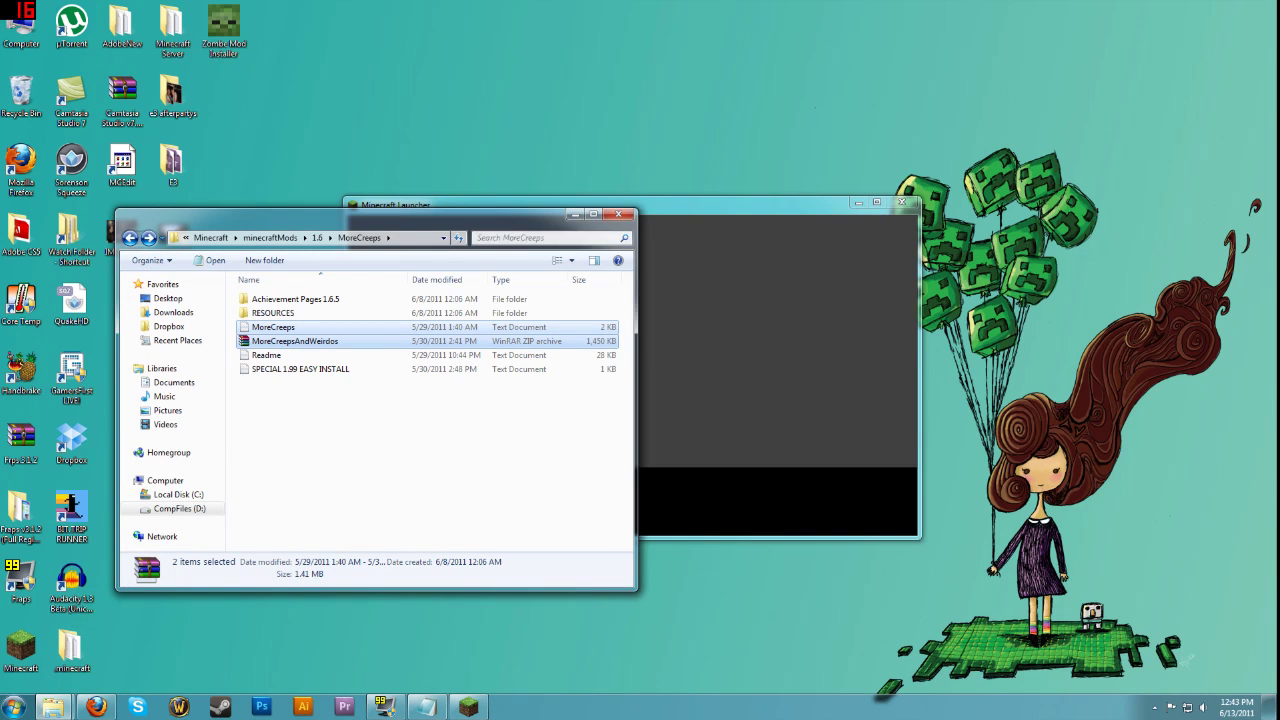
click(575, 214)
click(890, 505)
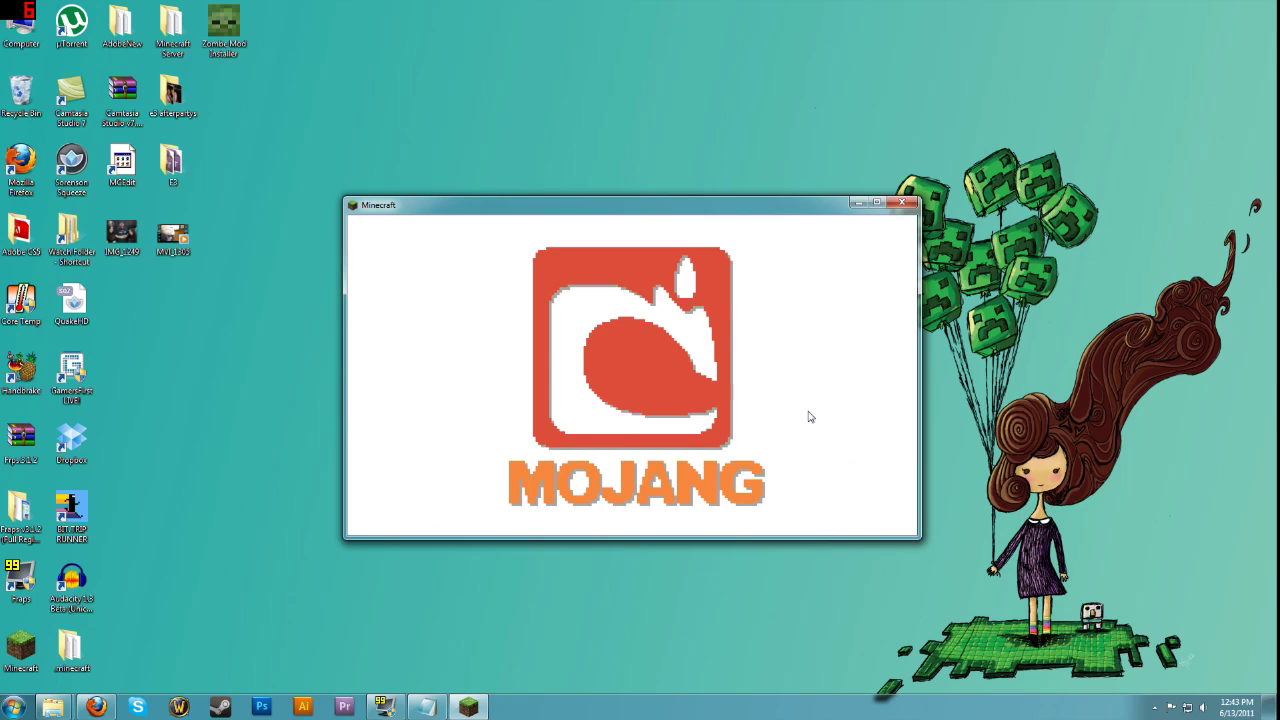
- Load the installingMods singleplayer world, then save, quit to title, and close the game
click(639, 374)
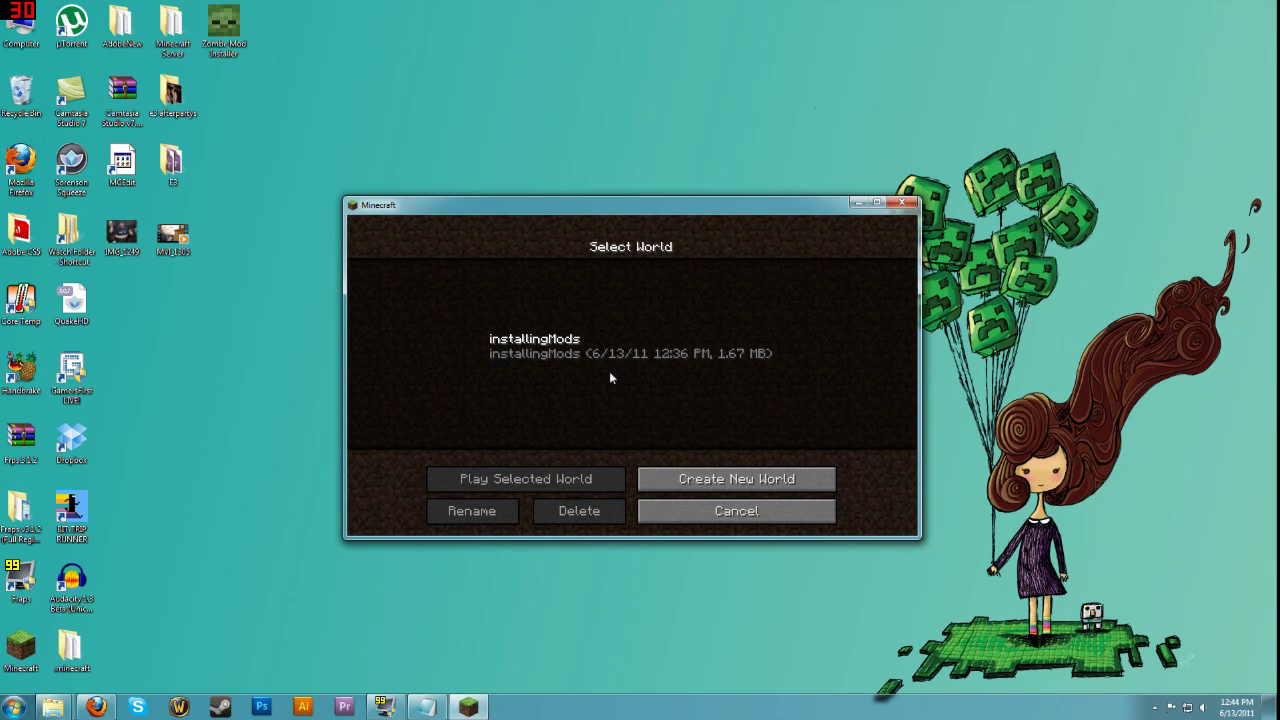
double_click(523, 356)
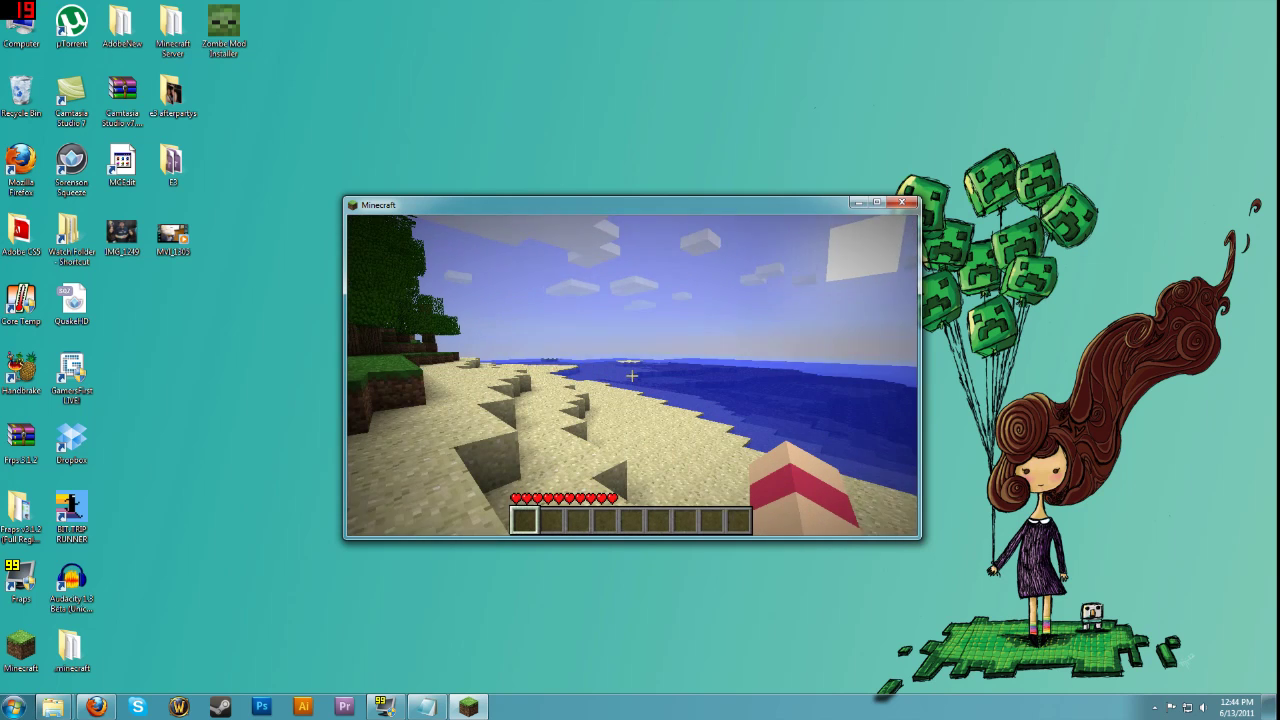
mouse_move(632, 375)
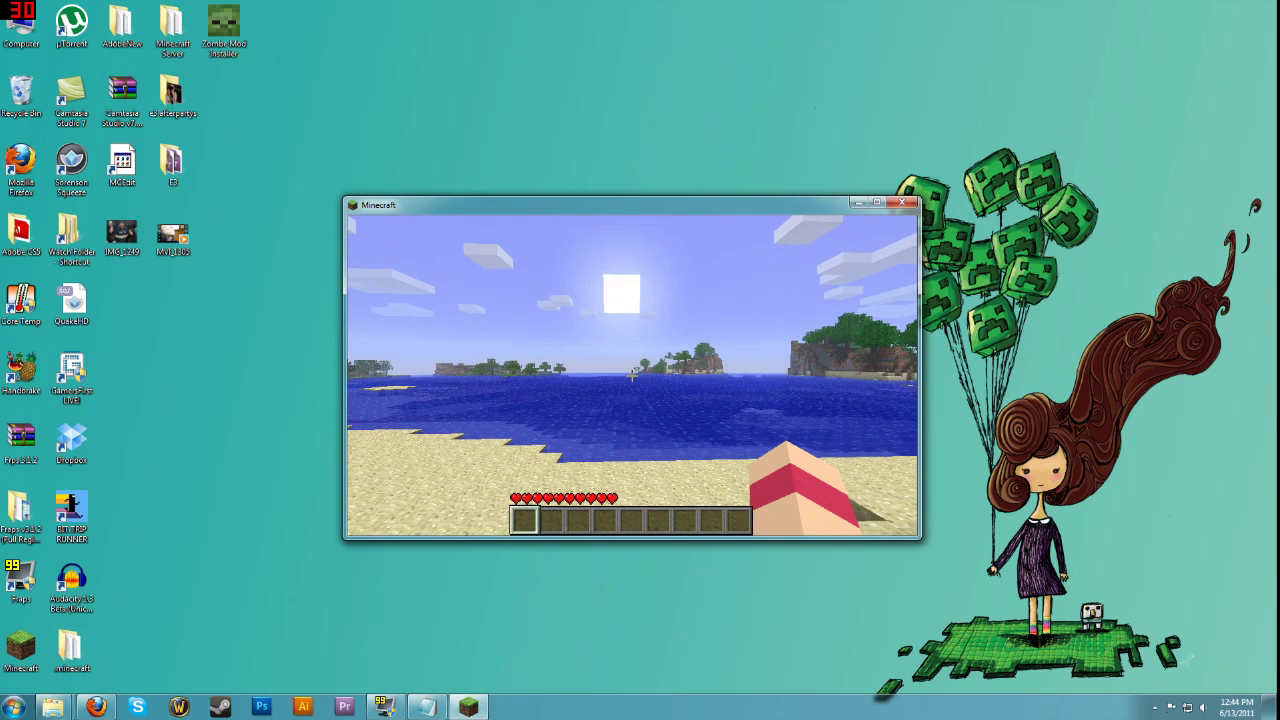
key(Escape)
click(631, 446)
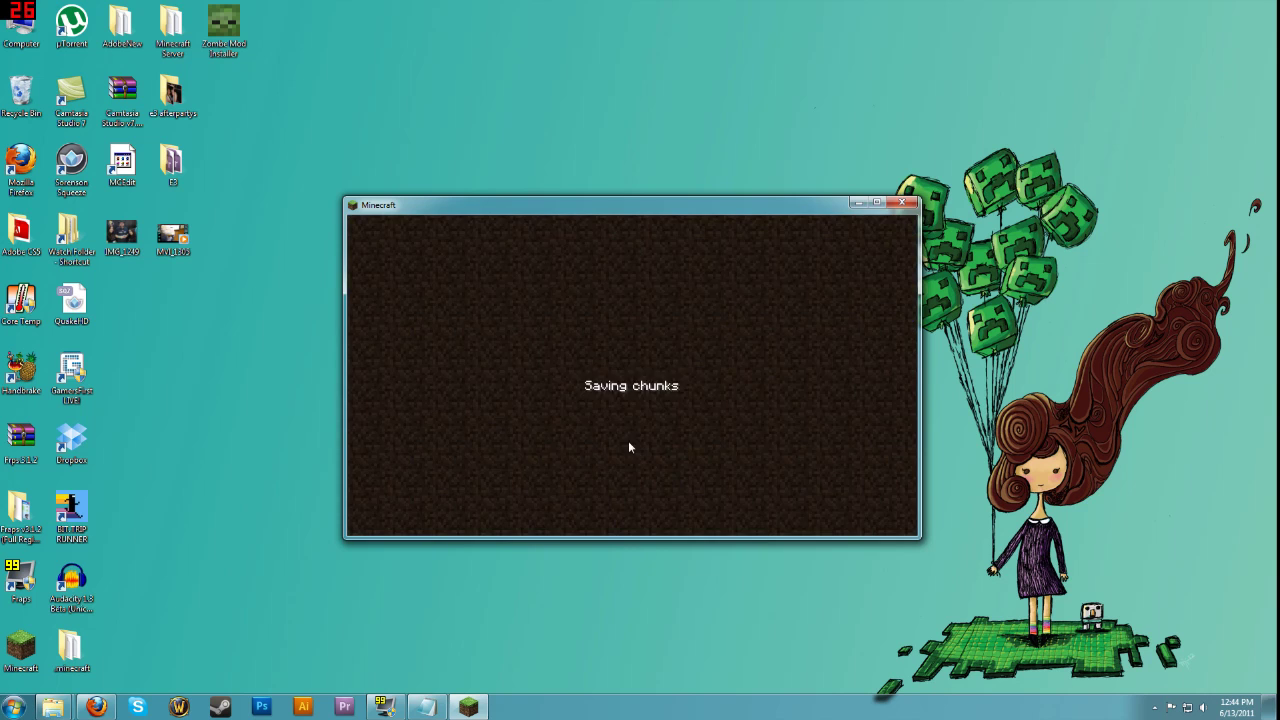
click(908, 203)
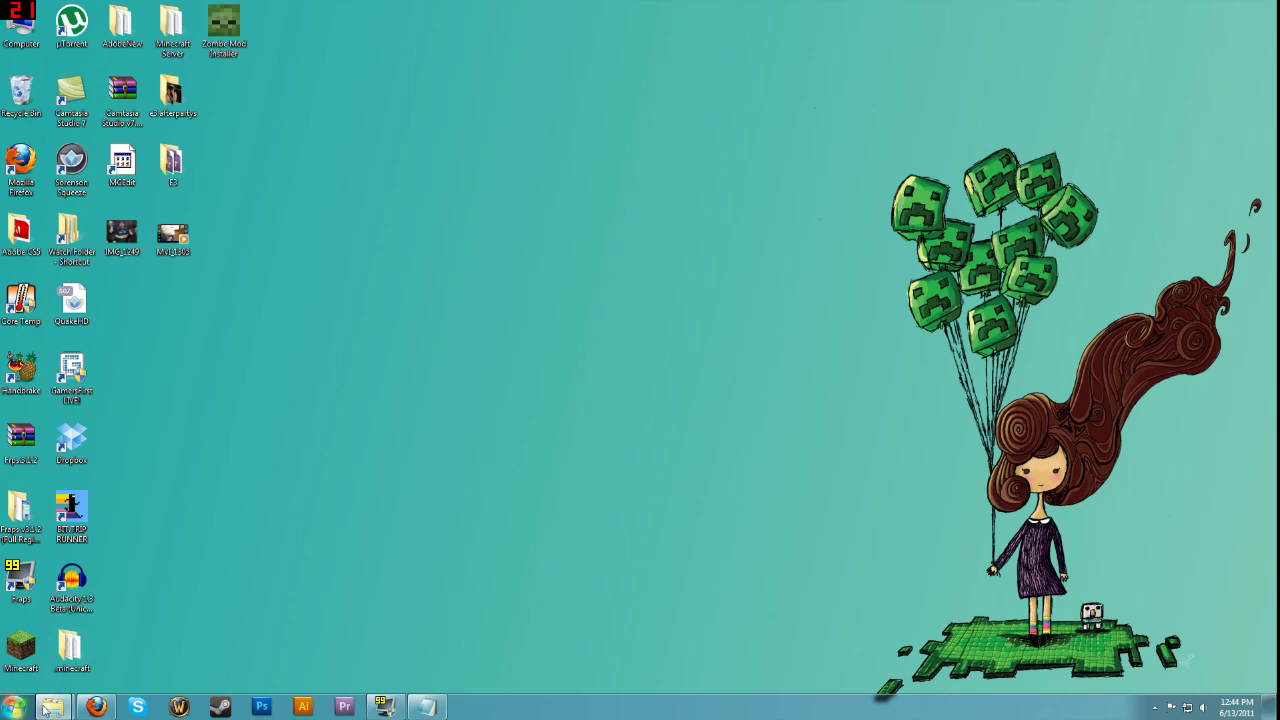
- Move MoreCreeps and MoreCreepsAndWeirdos from .minecraft into its mods folder
mouse_move(52, 707)
mouse_move(138, 646)
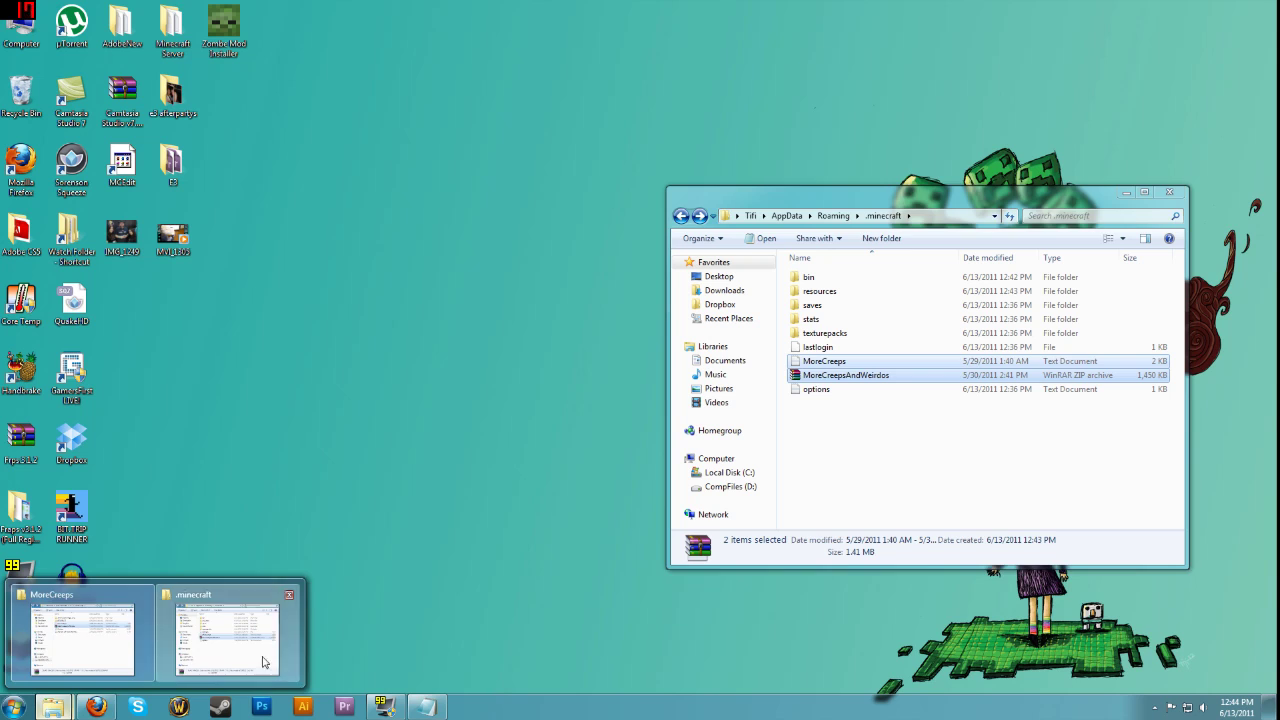
click(227, 640)
drag(926, 202, 759, 211)
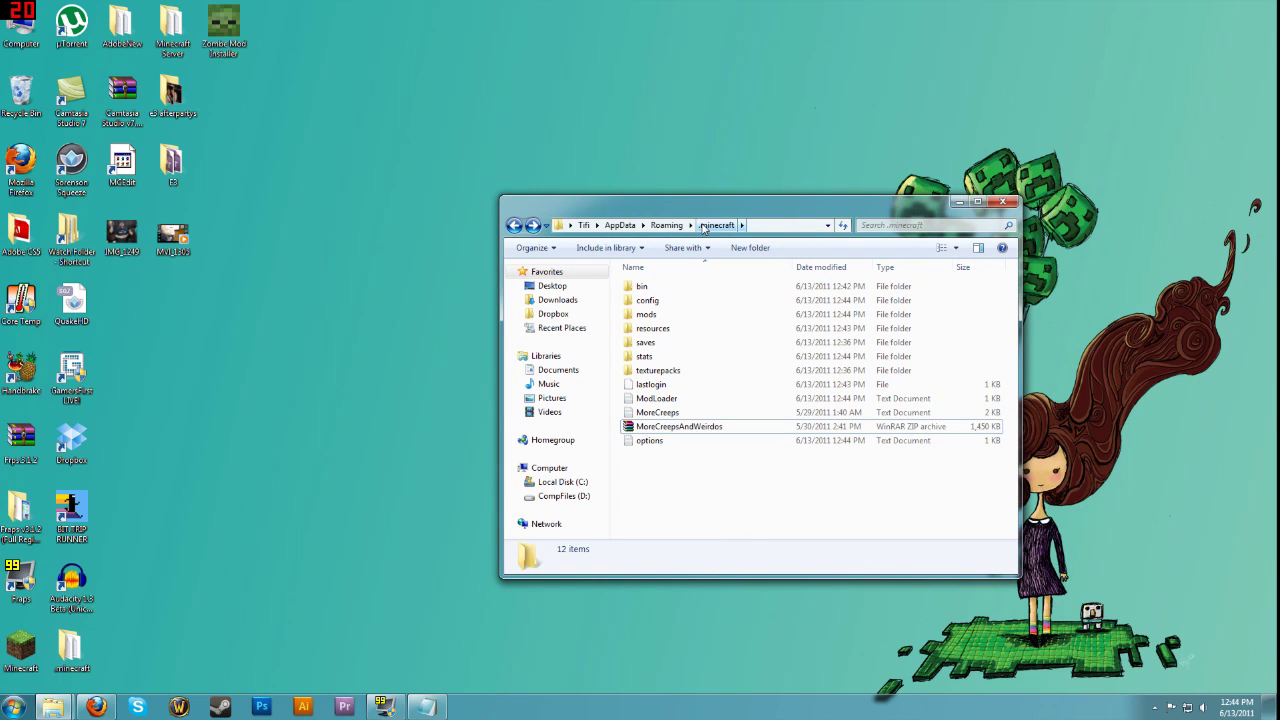
click(646, 314)
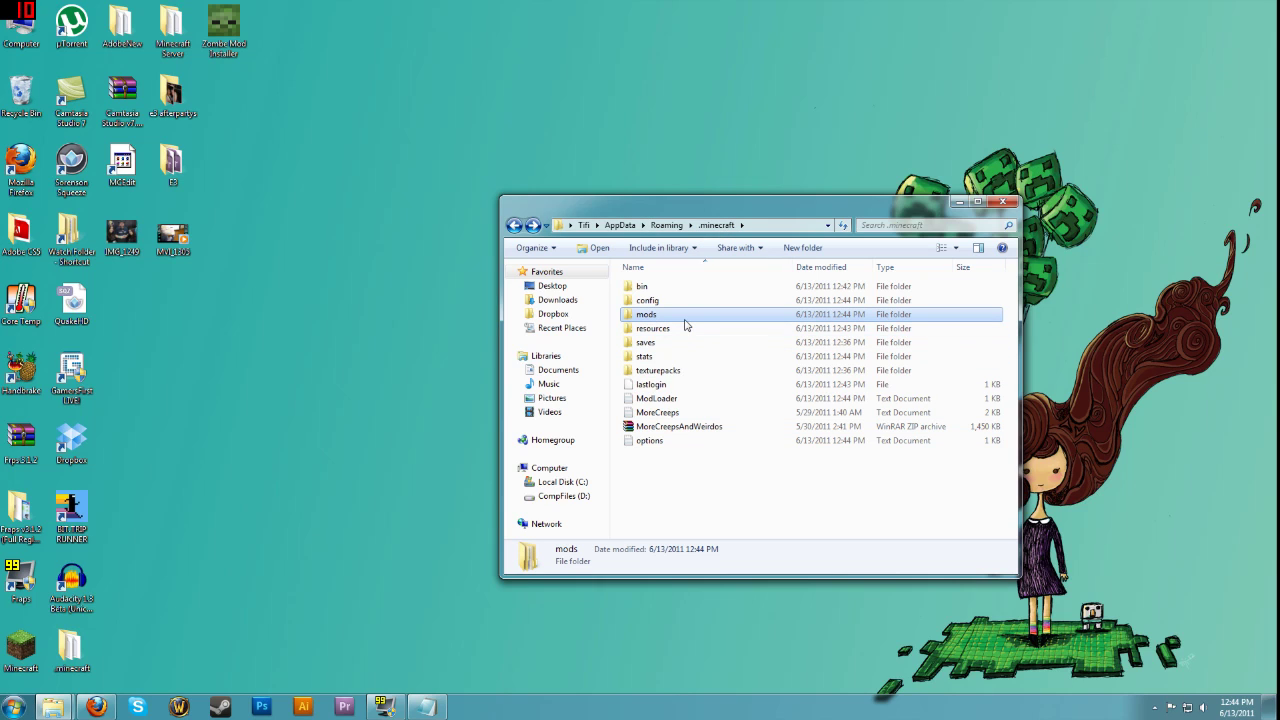
click(660, 412)
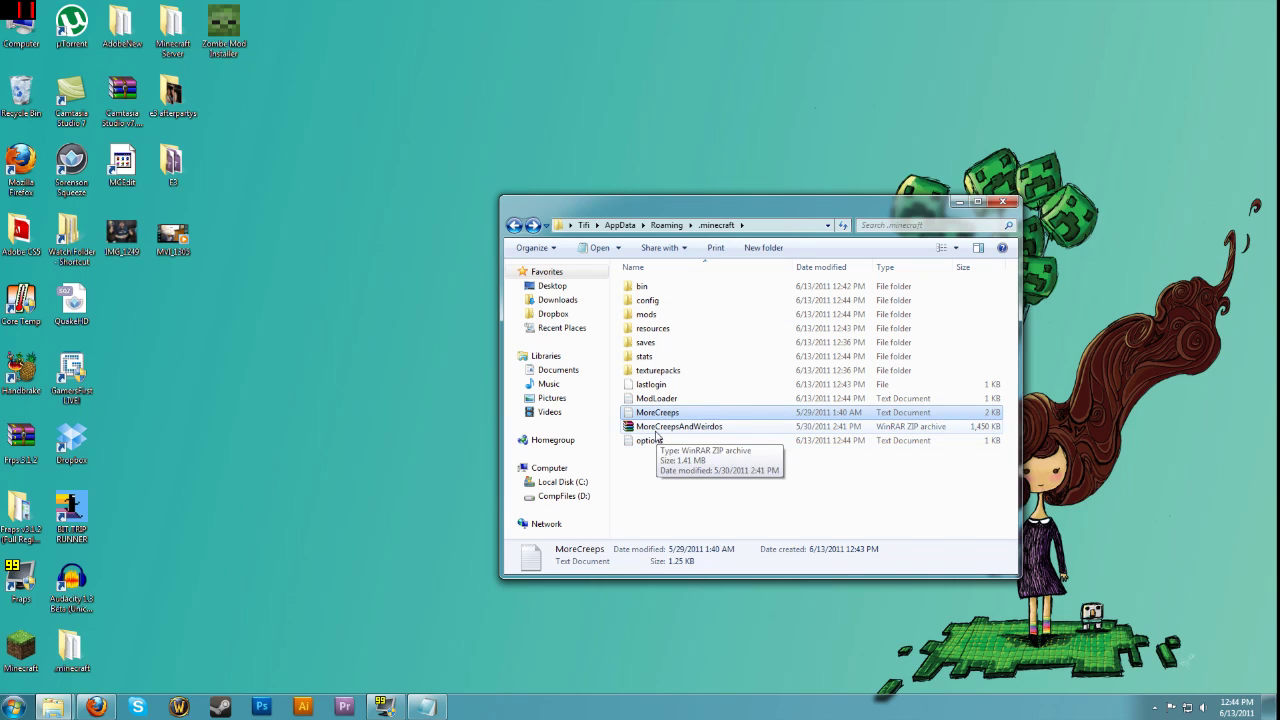
ctrl+click(660, 426)
drag(648, 432, 645, 317)
- Open the mods folder to confirm the files, then go back up to .minecraft
double_click(645, 316)
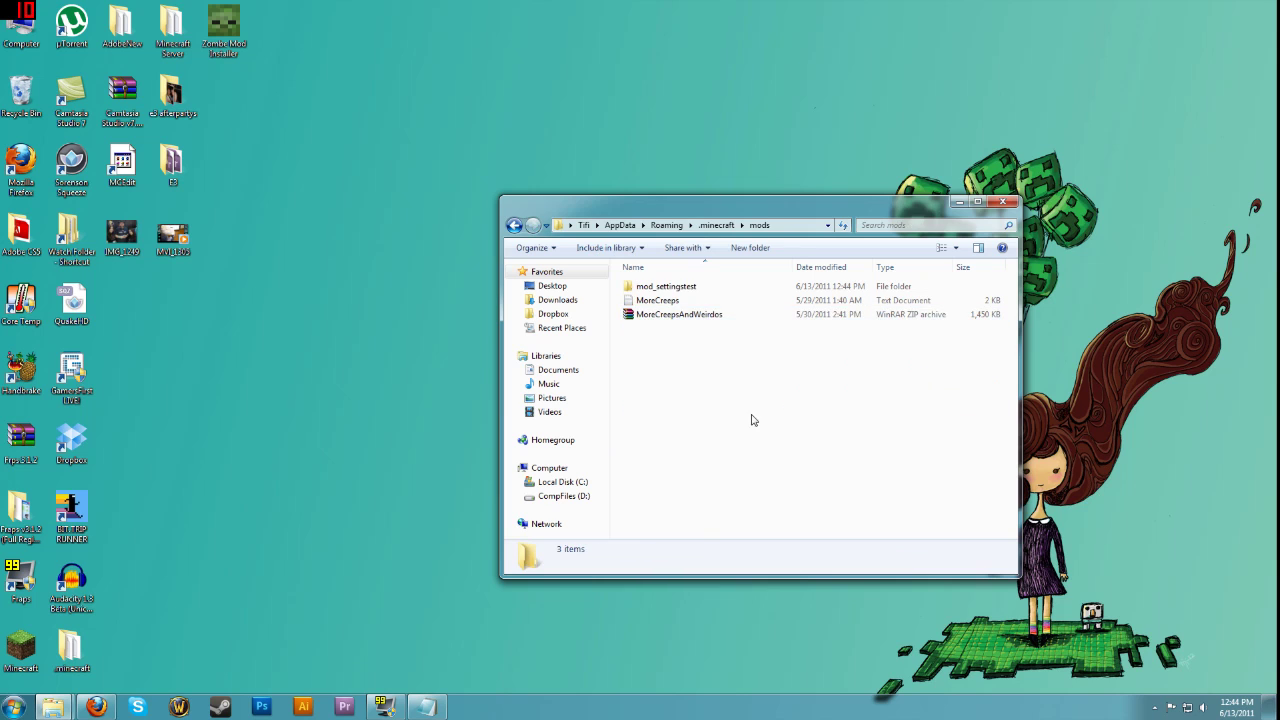
drag(730, 205, 850, 198)
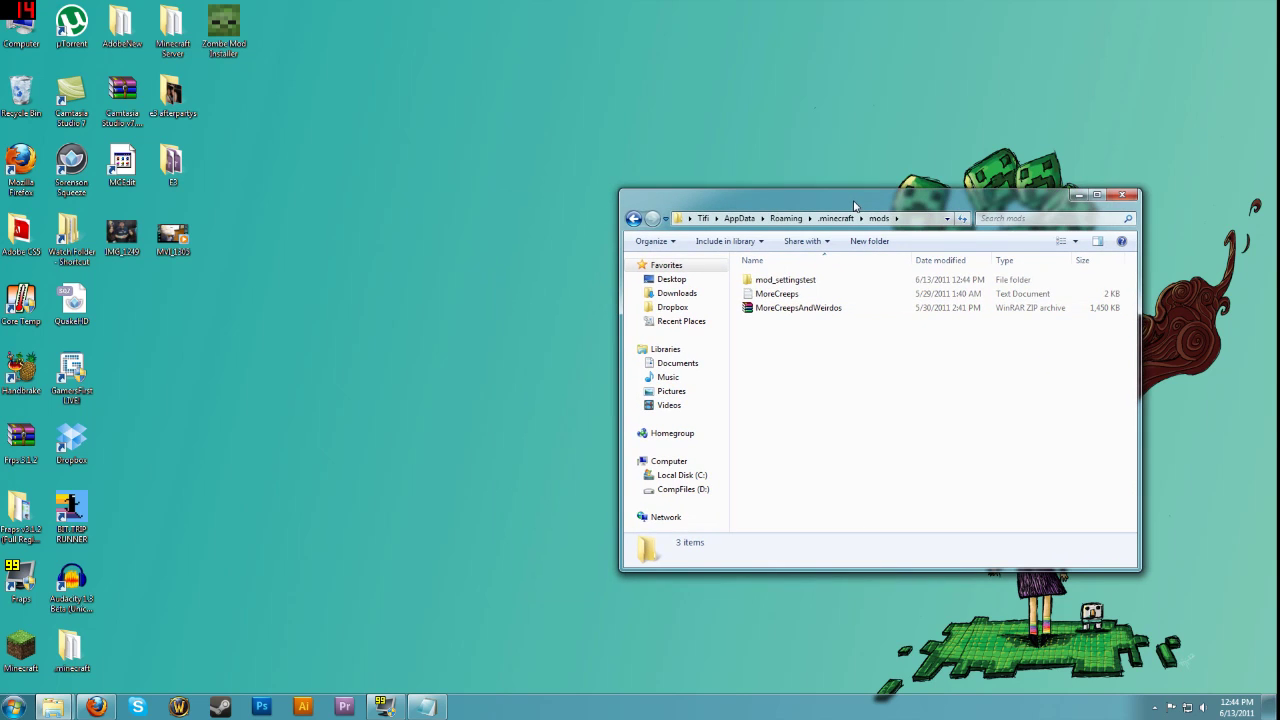
click(634, 218)
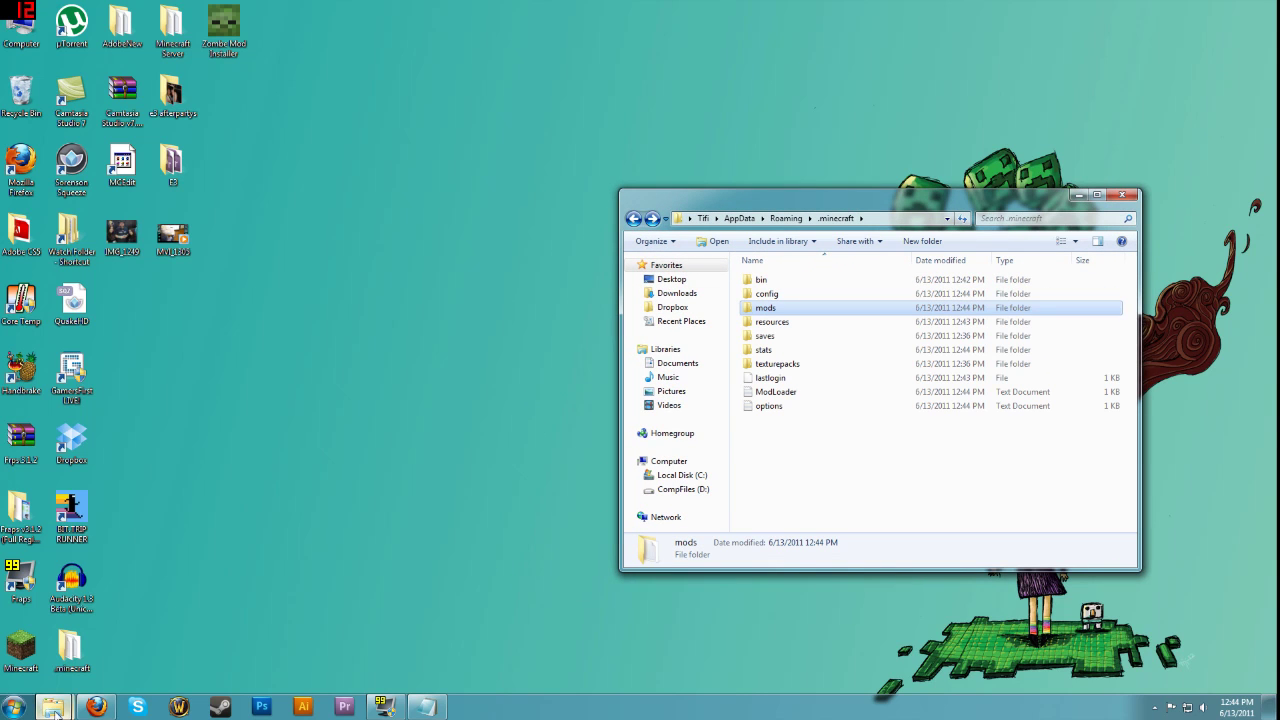
- Bring the Readme forward, move it aside, and raise the .minecraft window
mouse_move(53, 706)
click(83, 632)
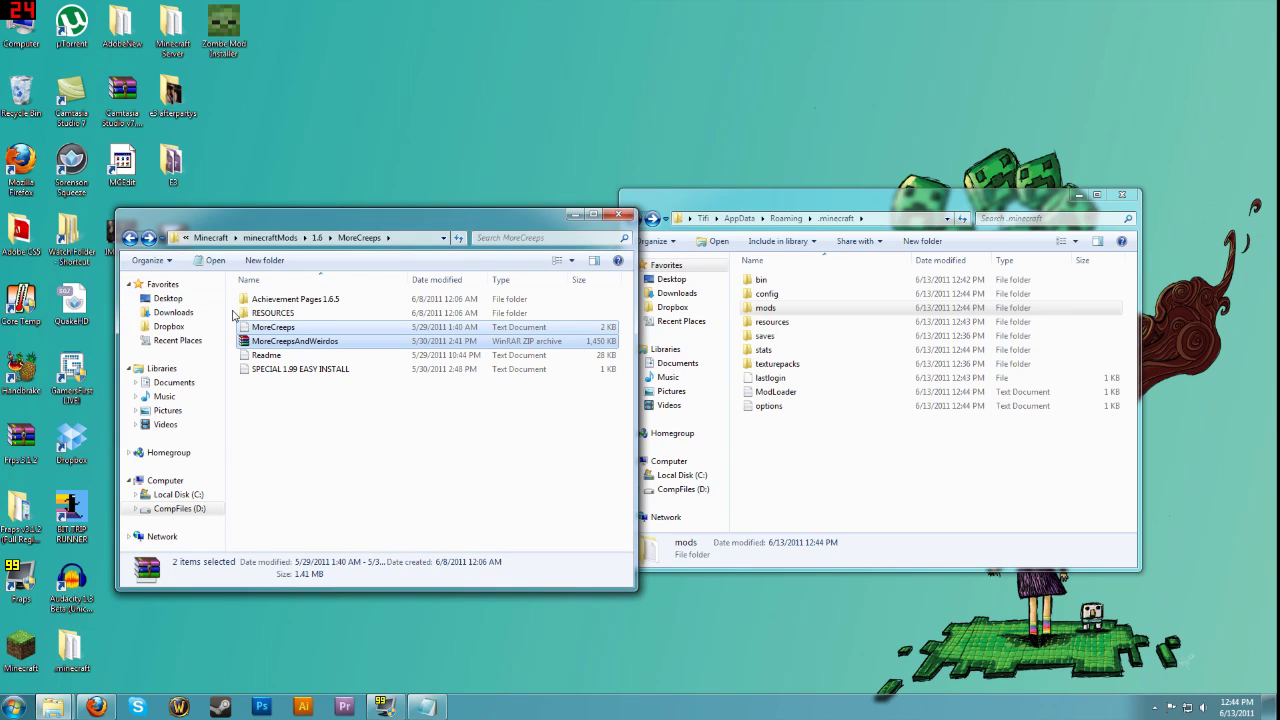
click(426, 706)
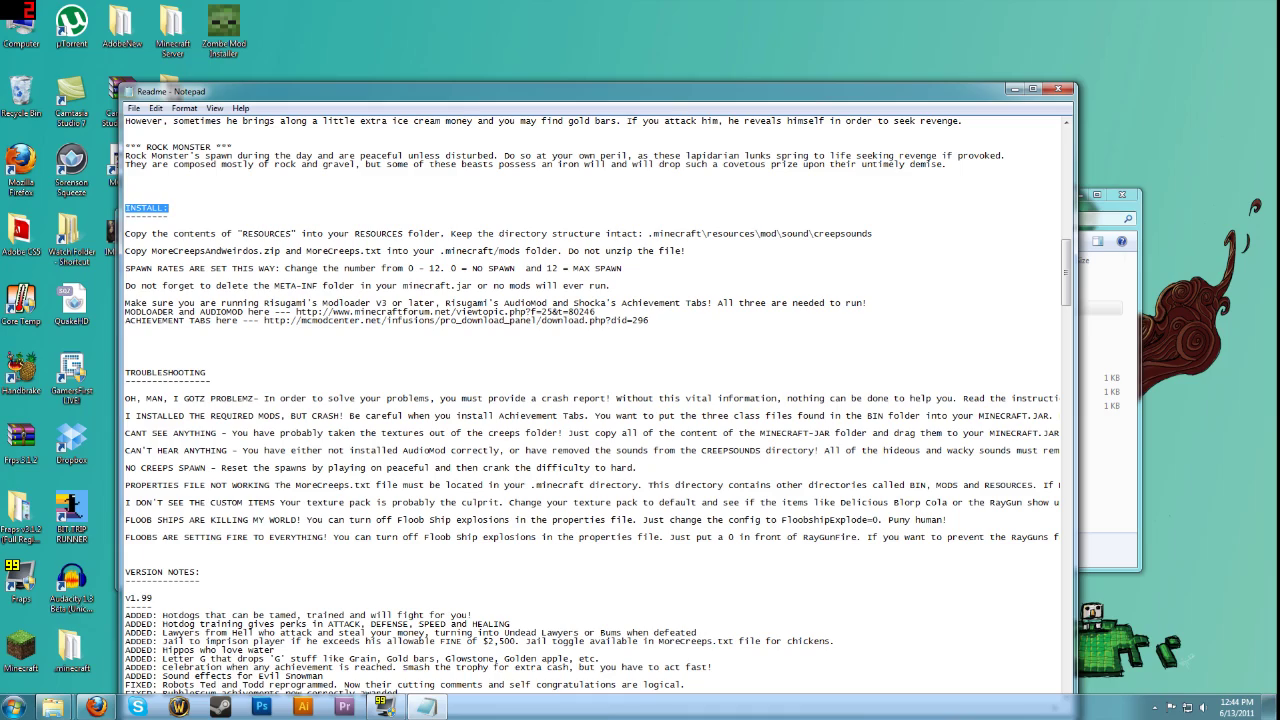
drag(636, 97, 690, 455)
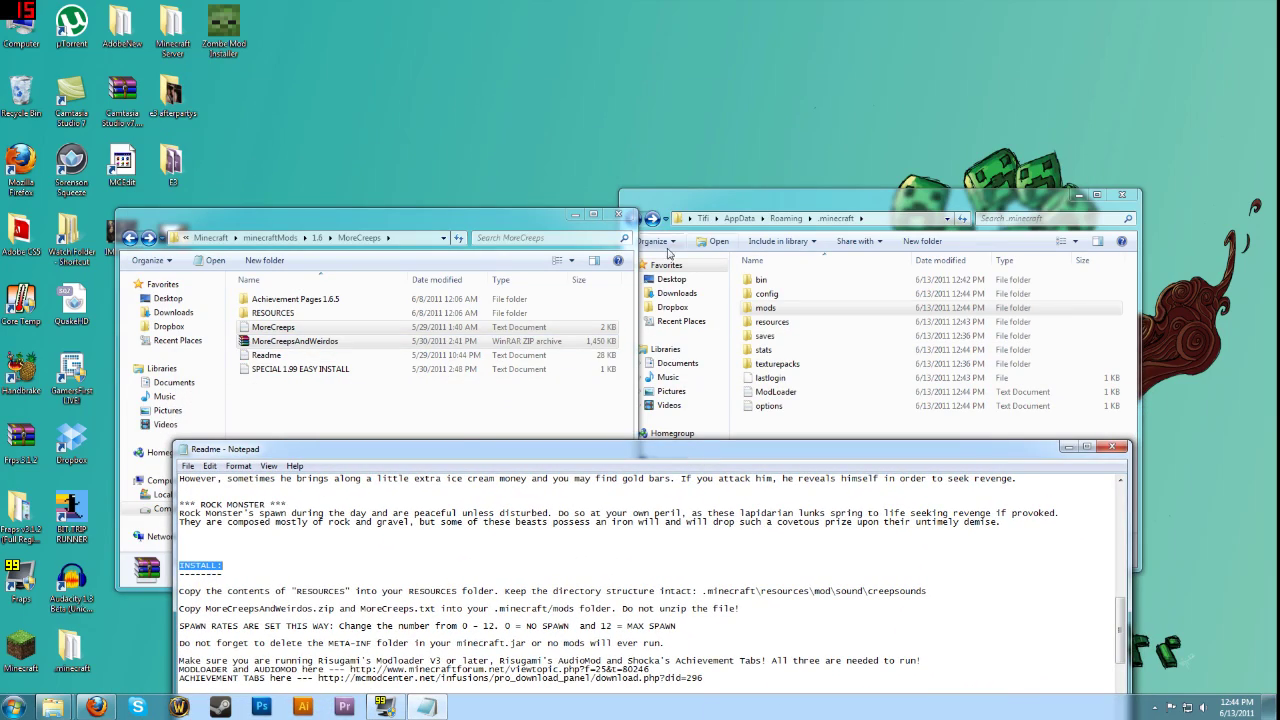
drag(712, 197, 714, 149)
- View the MoreCreeps config file in mods, close it, and review the Readme before closing it
double_click(772, 260)
click(778, 245)
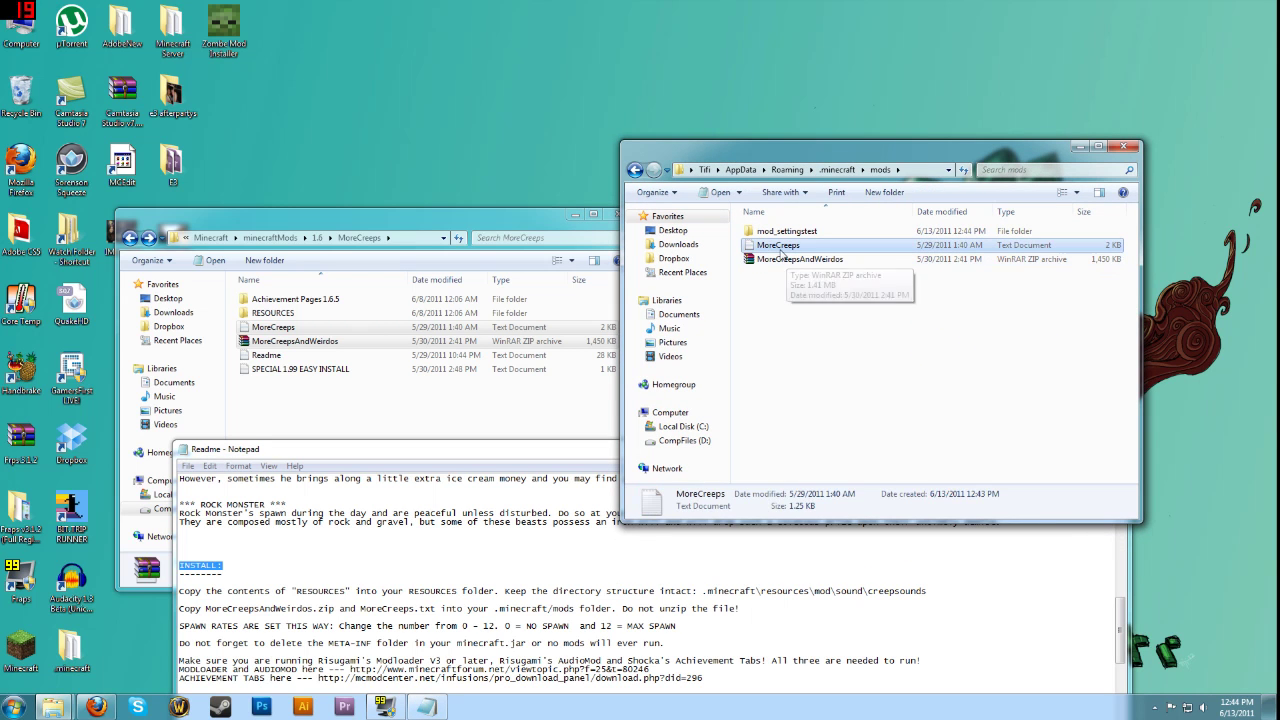
double_click(778, 245)
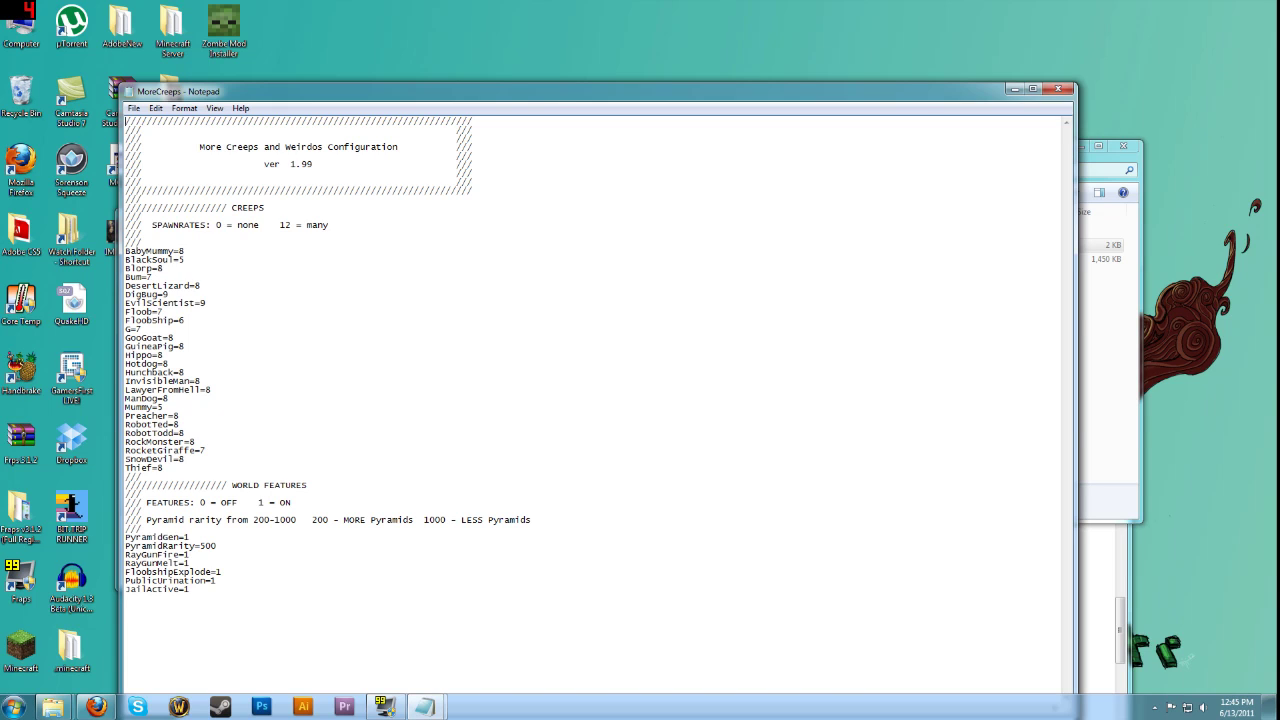
click(1059, 89)
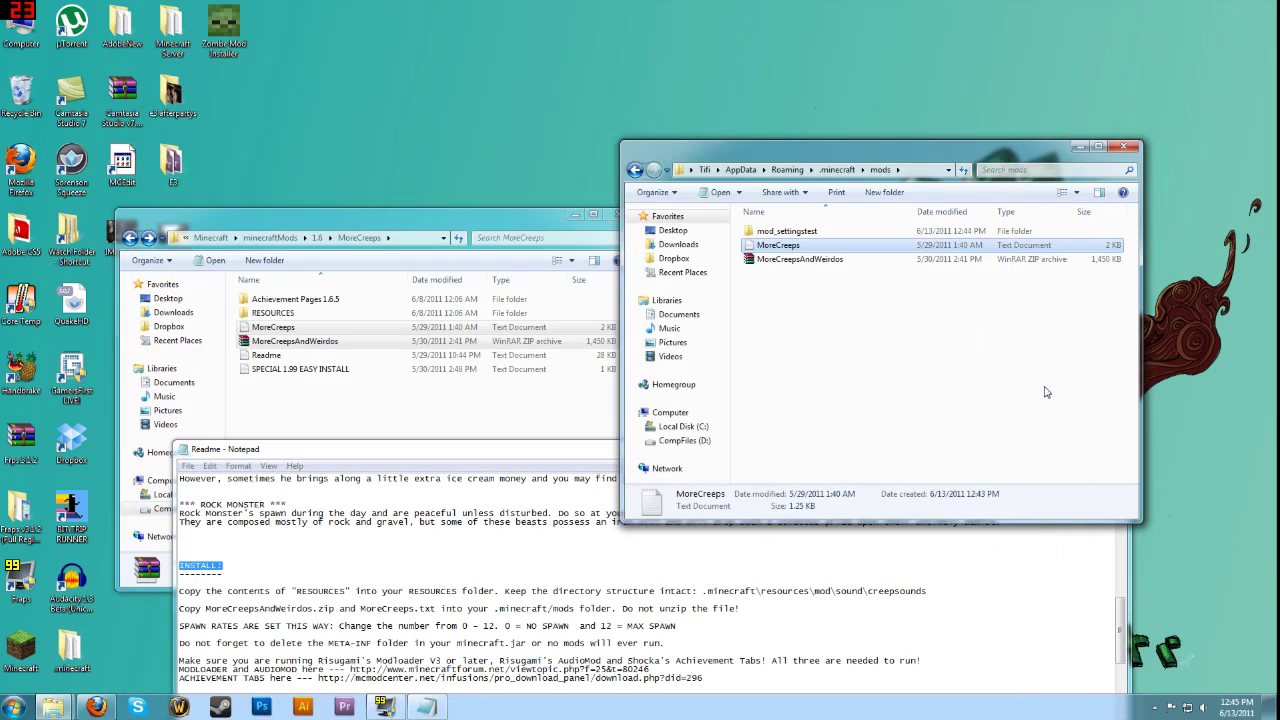
drag(590, 446, 558, 180)
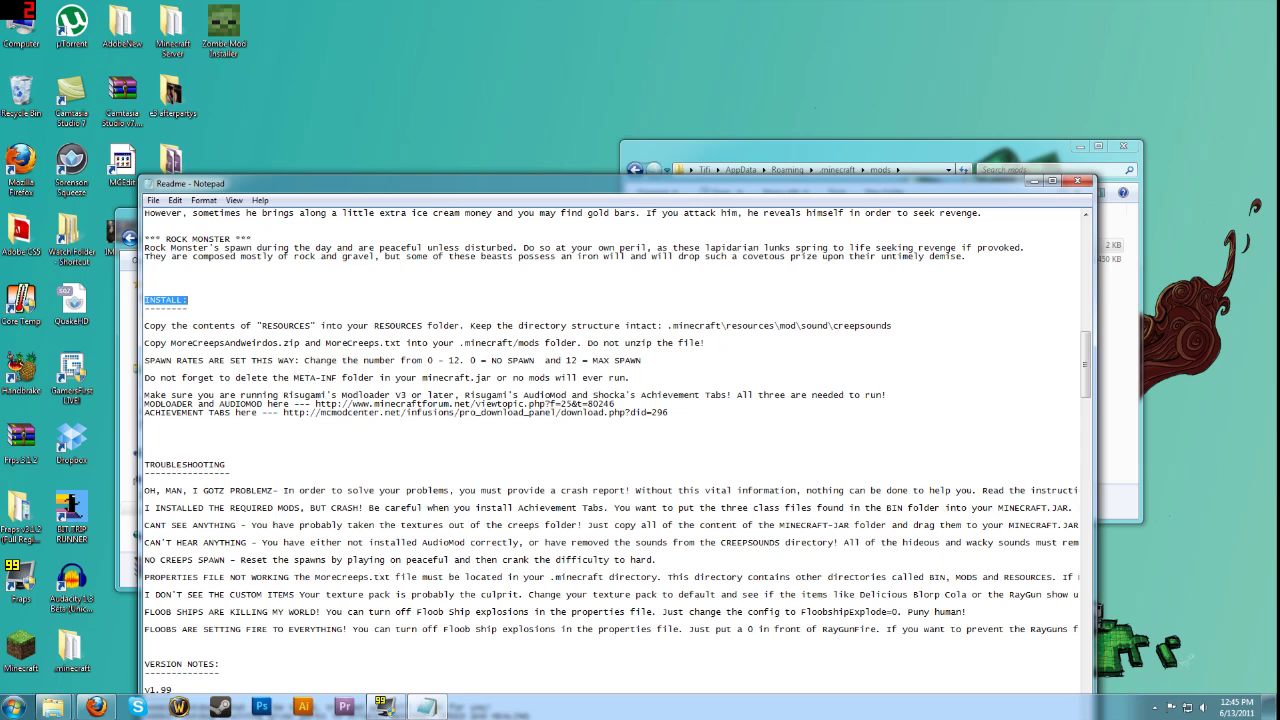
click(1078, 181)
- Open the Achievement Pages 1.6.5 folder, and open minecraft.jar from .minecraft\bin in WinRAR
click(298, 302)
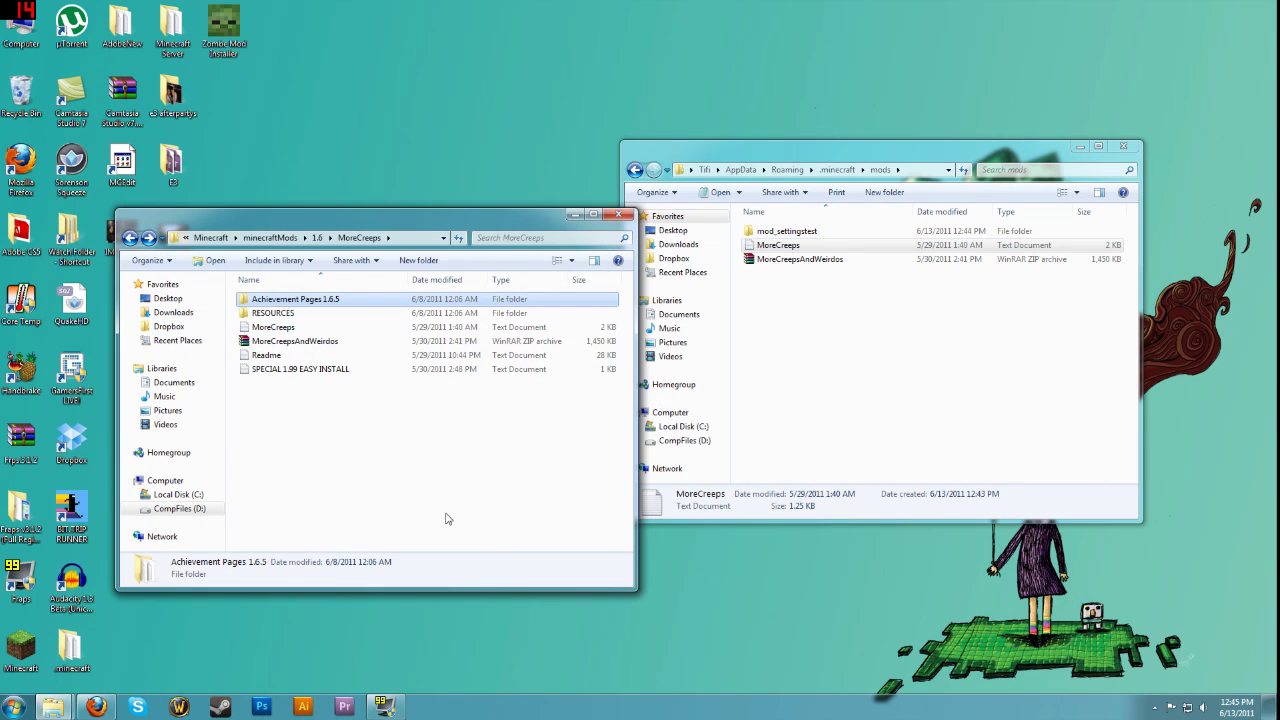
double_click(255, 303)
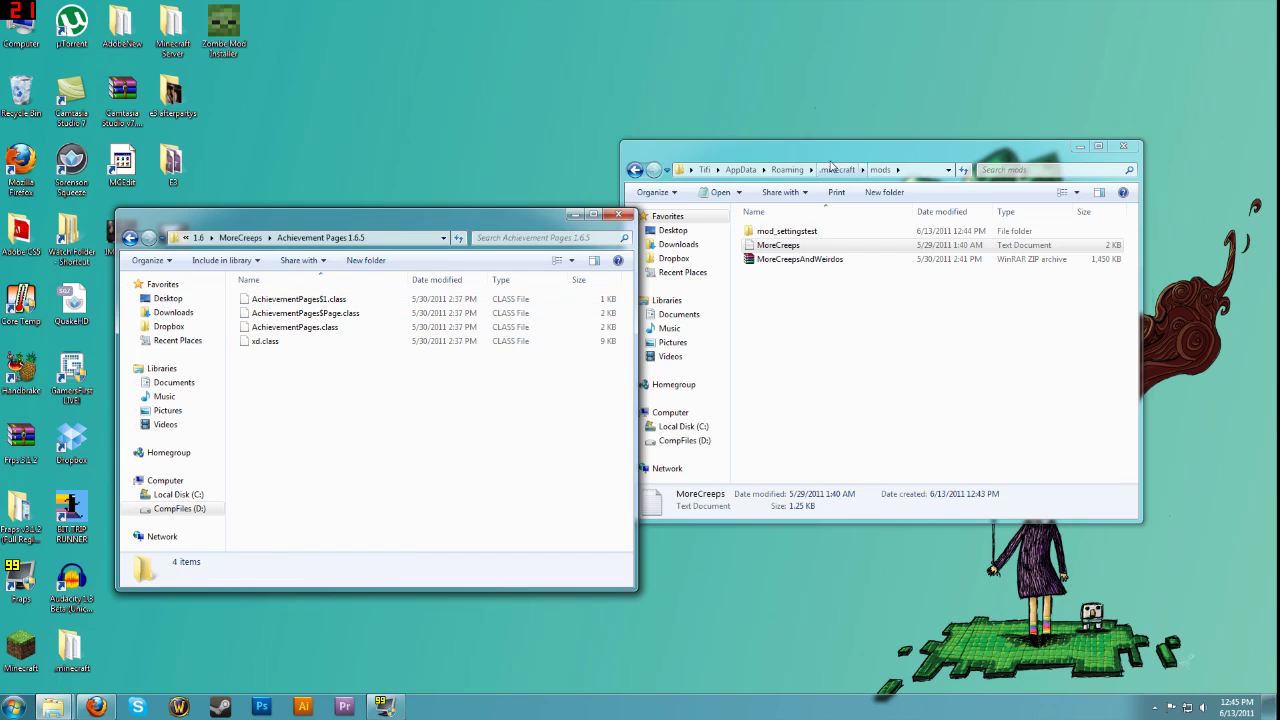
drag(830, 150, 892, 160)
click(700, 181)
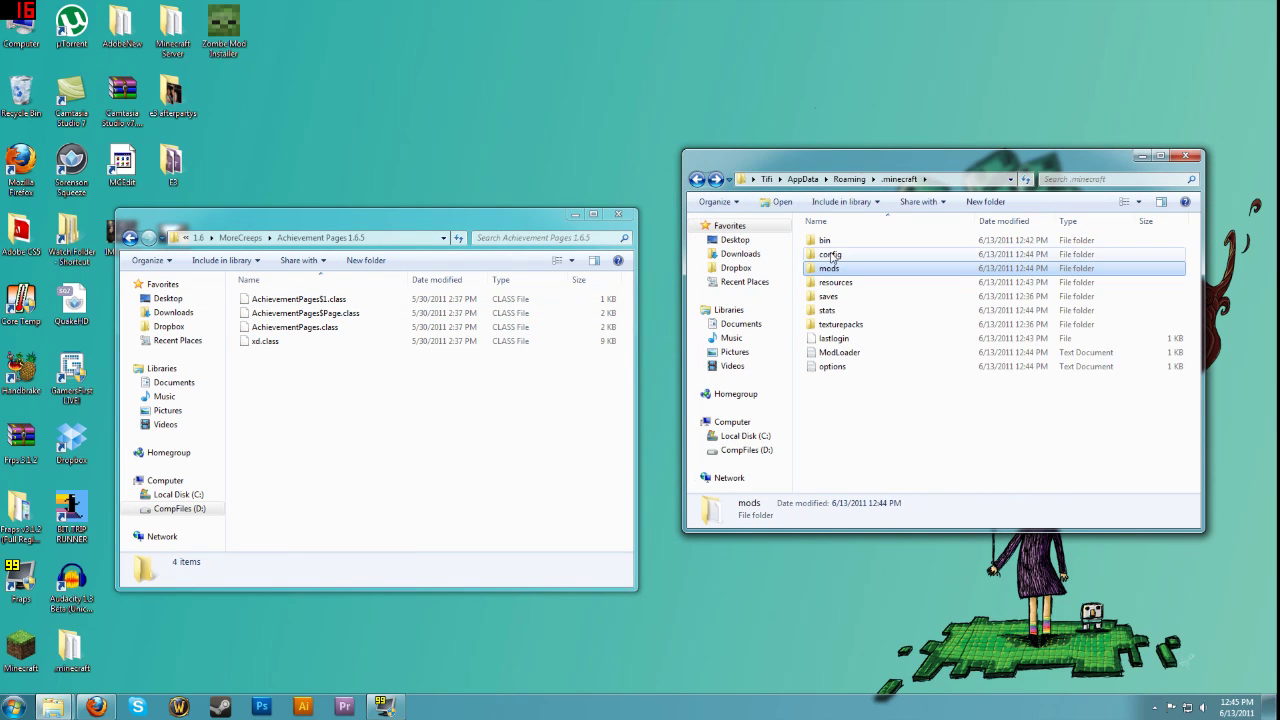
double_click(780, 254)
click(835, 314)
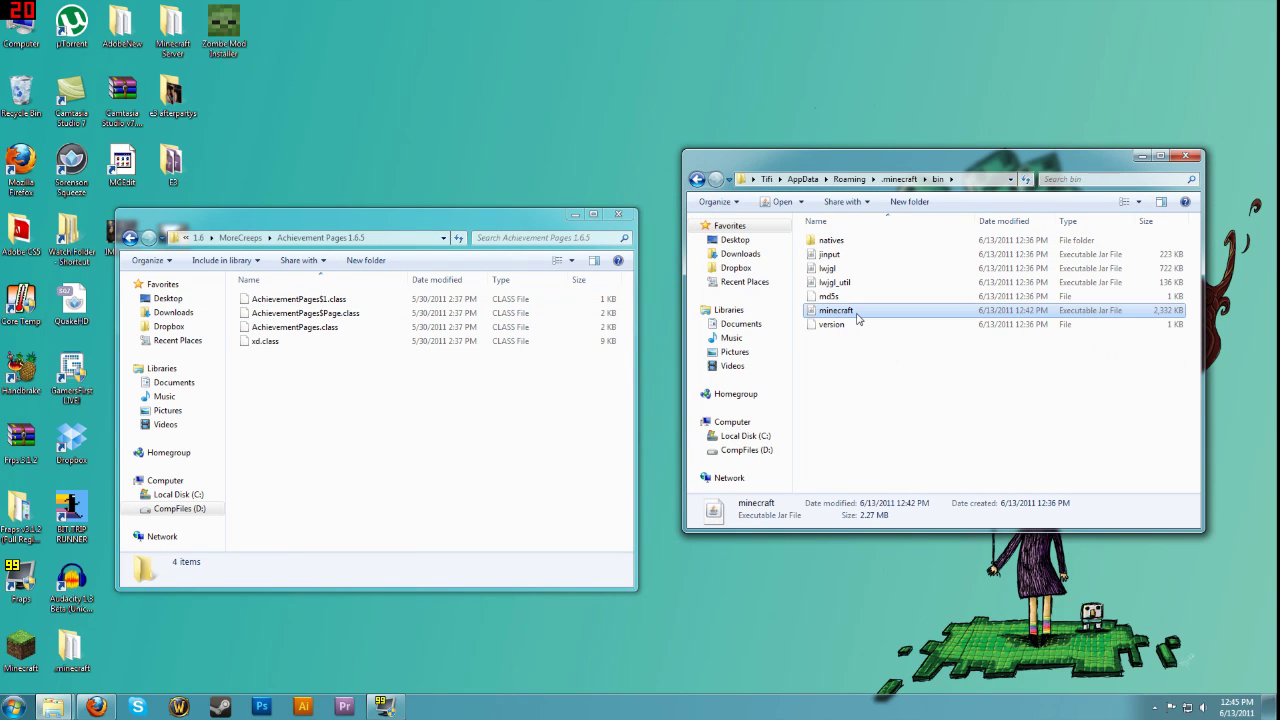
right_click(857, 313)
mouse_move(767, 368)
click(610, 363)
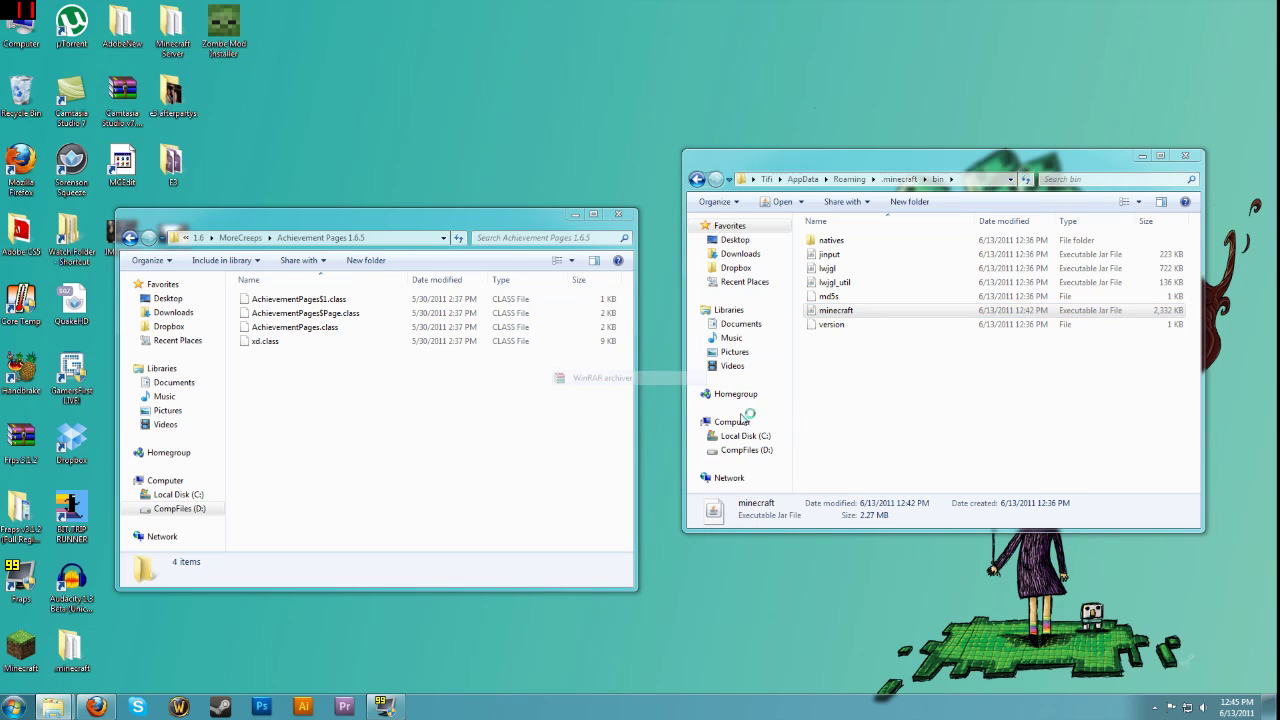
- Add the four Achievement Pages class files to minecraft.jar and close WinRAR
drag(507, 183, 957, 196)
drag(283, 290, 729, 490)
click(1043, 550)
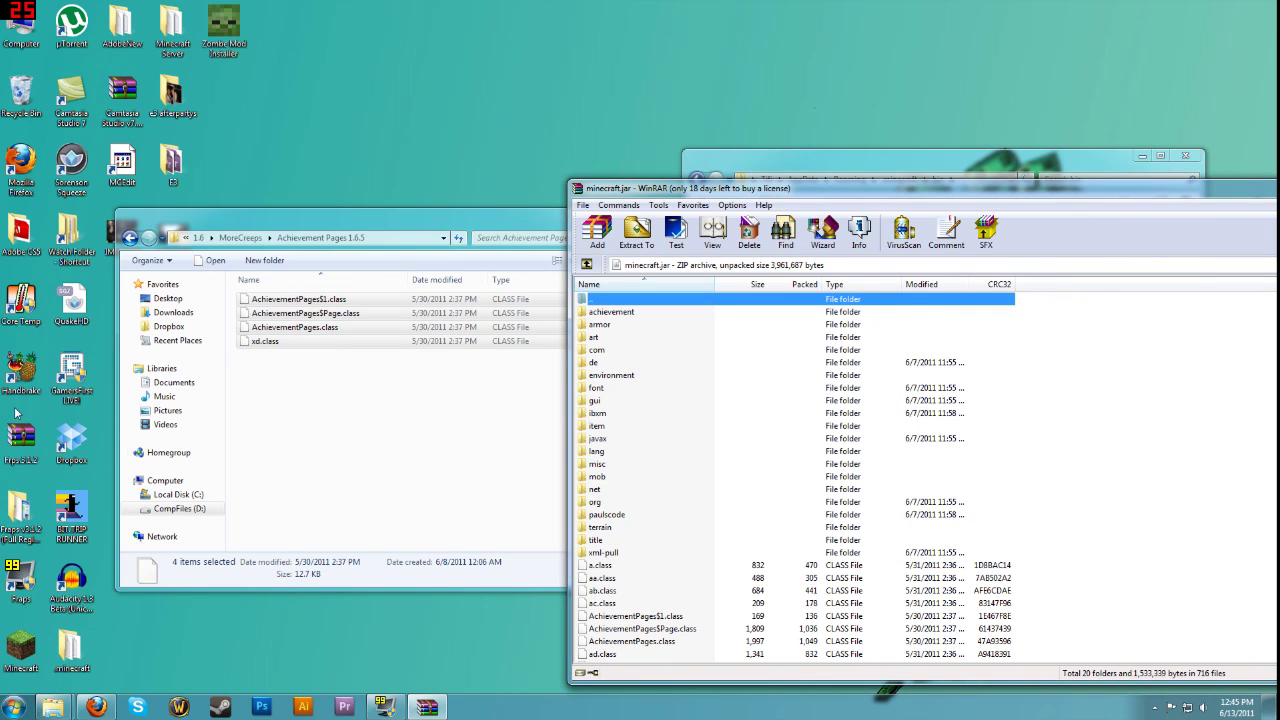
click(130, 237)
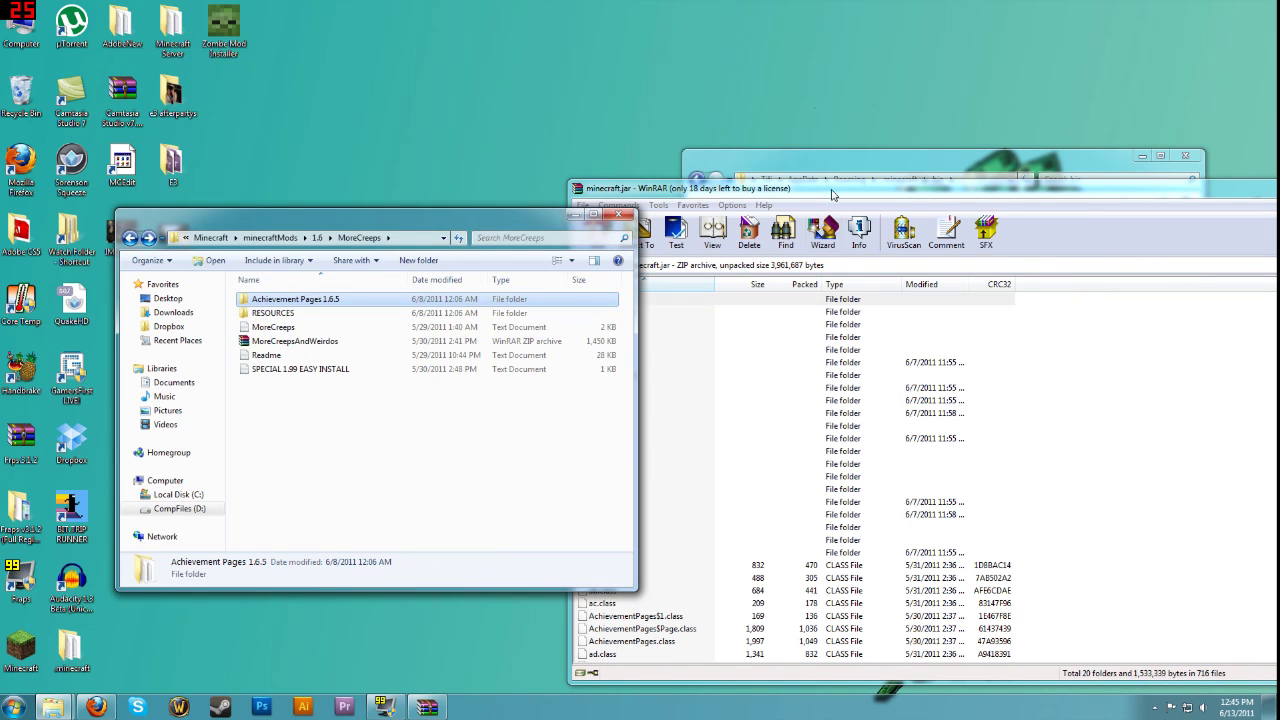
drag(831, 194, 518, 220)
click(1199, 231)
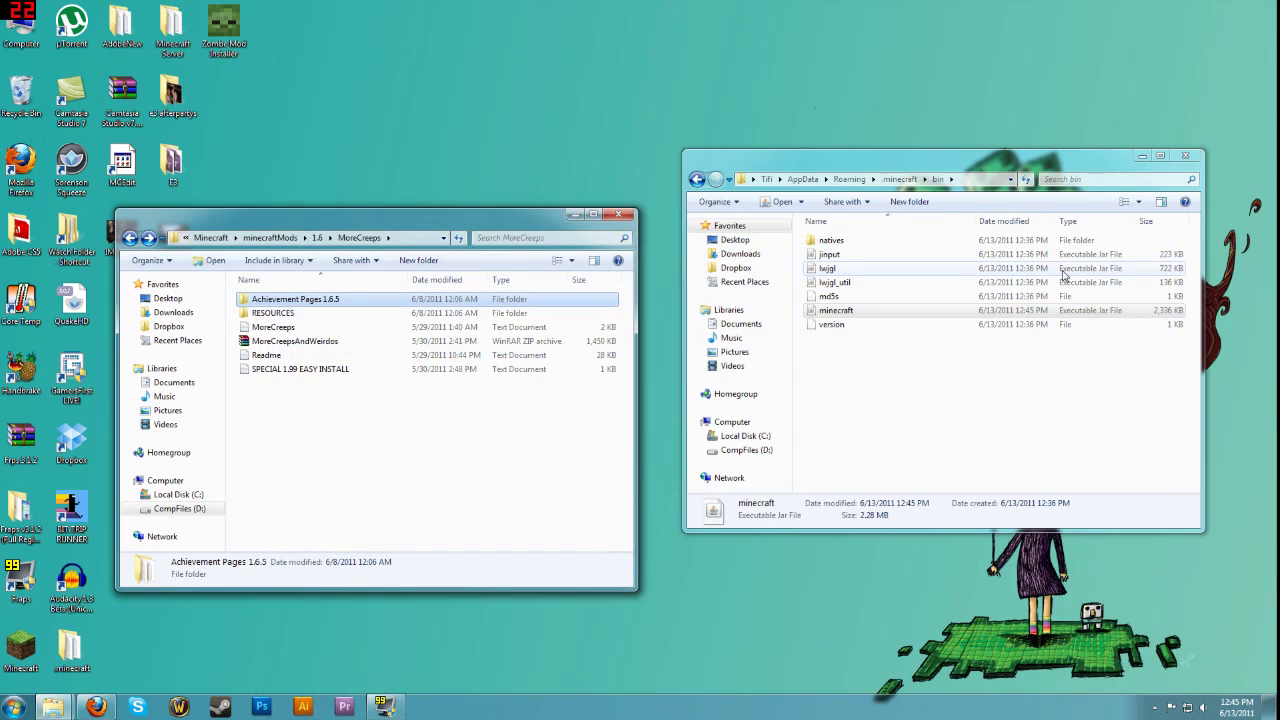